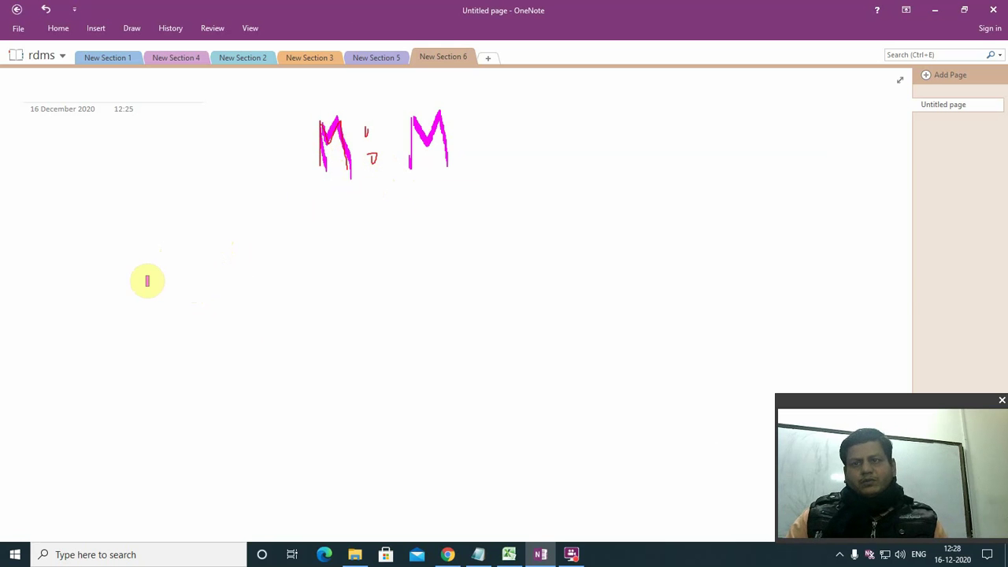
Step: Draw a table box below the M:M heading, label it "stinfo", and divide it into two columns with handwritten marks inside
mouse_move(241, 272)
mouse_down()
mouse_move(134, 282)
mouse_move(162, 351)
mouse_move(263, 306)
mouse_move(247, 267)
mouse_up()
mouse_move(189, 254)
mouse_down()
mouse_move(198, 249)
mouse_move(189, 254)
mouse_move(189, 215)
mouse_move(209, 252)
mouse_move(219, 222)
mouse_move(233, 251)
mouse_move(228, 221)
mouse_move(311, 222)
mouse_up()
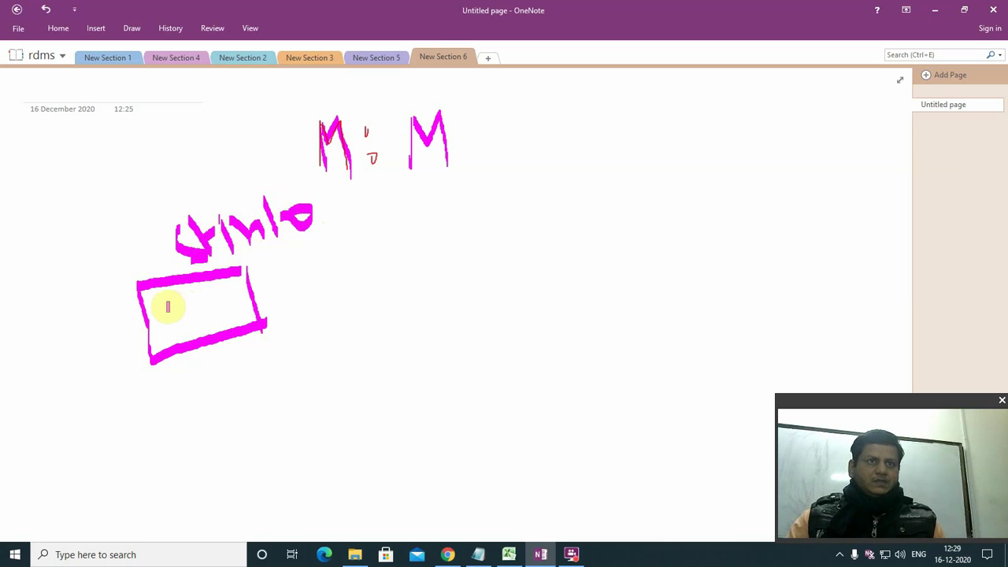
drag(187, 280, 198, 337)
mouse_move(159, 293)
mouse_down()
mouse_move(168, 319)
mouse_move(196, 331)
mouse_move(227, 306)
mouse_up()
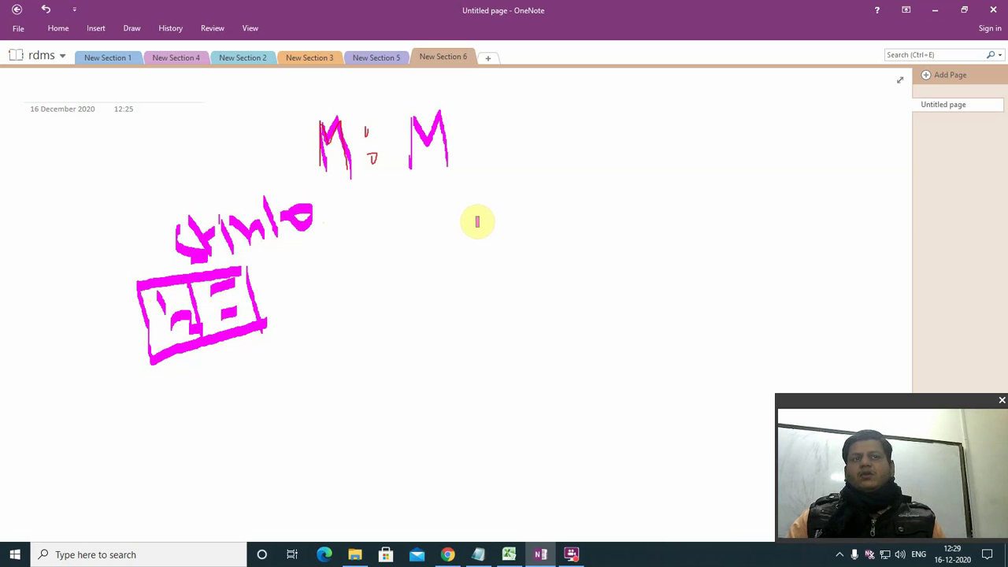
Step: Draw a second table box opposite the stinfo table, label it "C", and split it into two columns with handwritten entries
drag(545, 219, 647, 200)
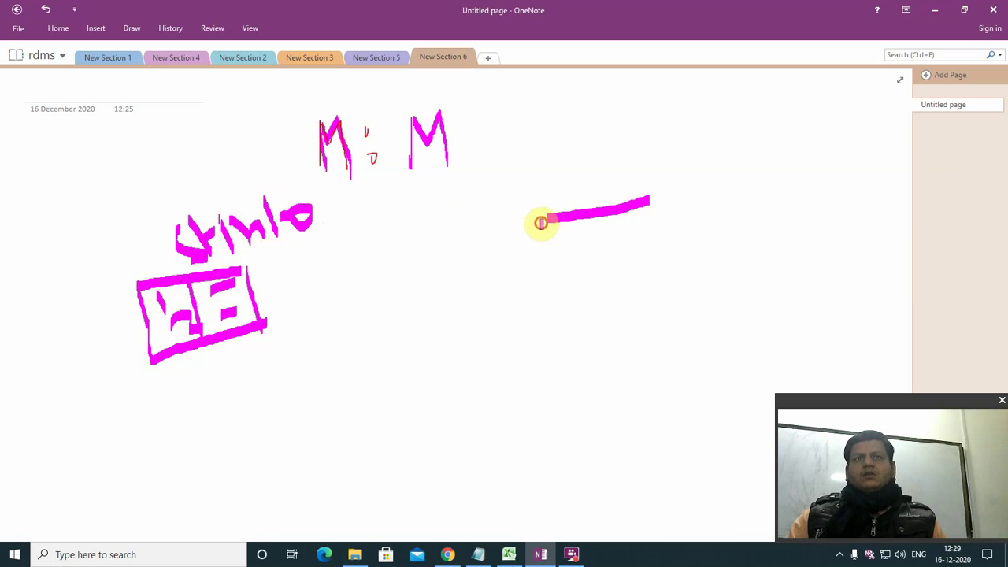
drag(541, 223, 675, 283)
drag(649, 198, 690, 283)
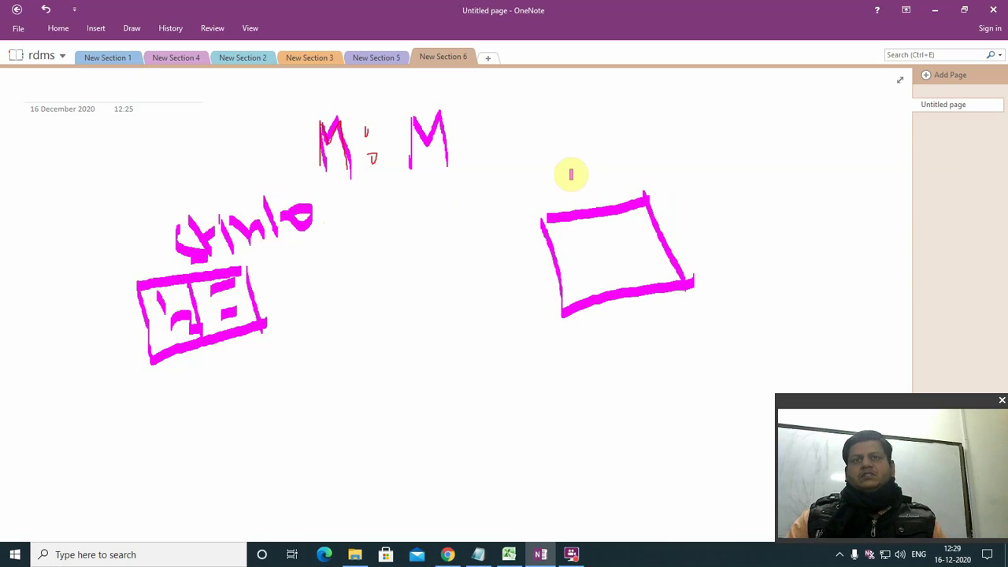
mouse_move(577, 176)
mouse_down()
mouse_move(599, 189)
mouse_move(614, 293)
mouse_up()
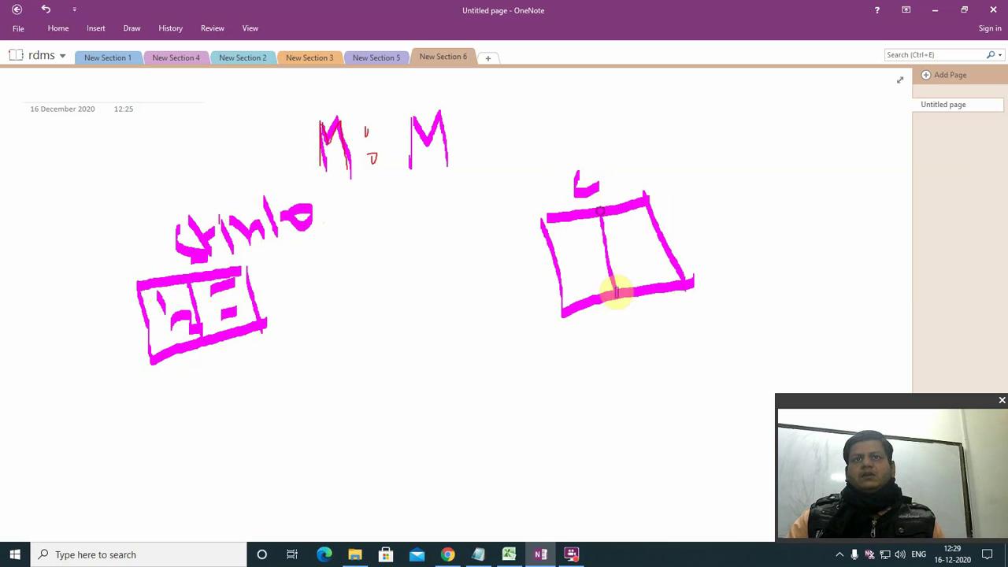
mouse_move(572, 248)
mouse_down()
mouse_move(573, 234)
mouse_move(596, 245)
mouse_move(577, 281)
mouse_move(593, 274)
mouse_move(596, 256)
mouse_up()
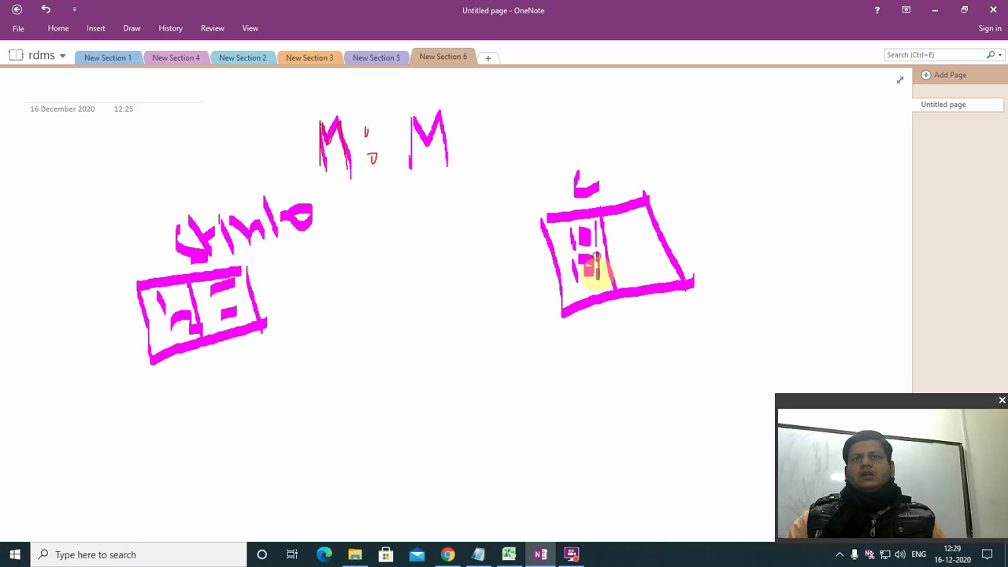
mouse_move(627, 220)
mouse_down()
mouse_move(635, 265)
mouse_move(636, 256)
mouse_up()
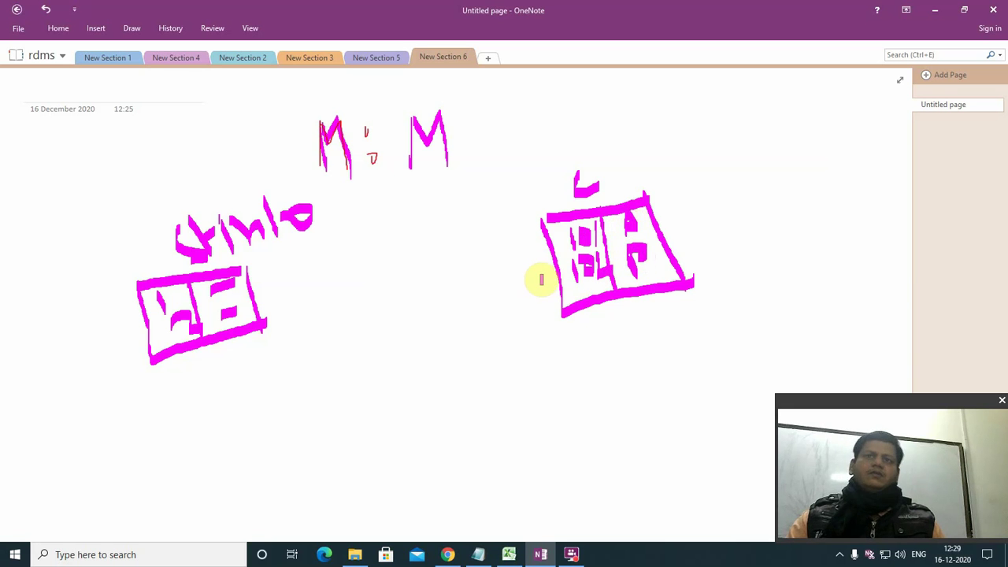
Step: Draw a middle box labelled "joint" between the two tables and connect both tables to it with arrows
mouse_move(333, 263)
mouse_down()
mouse_move(425, 249)
mouse_move(349, 319)
mouse_move(456, 310)
mouse_up()
drag(427, 244, 457, 307)
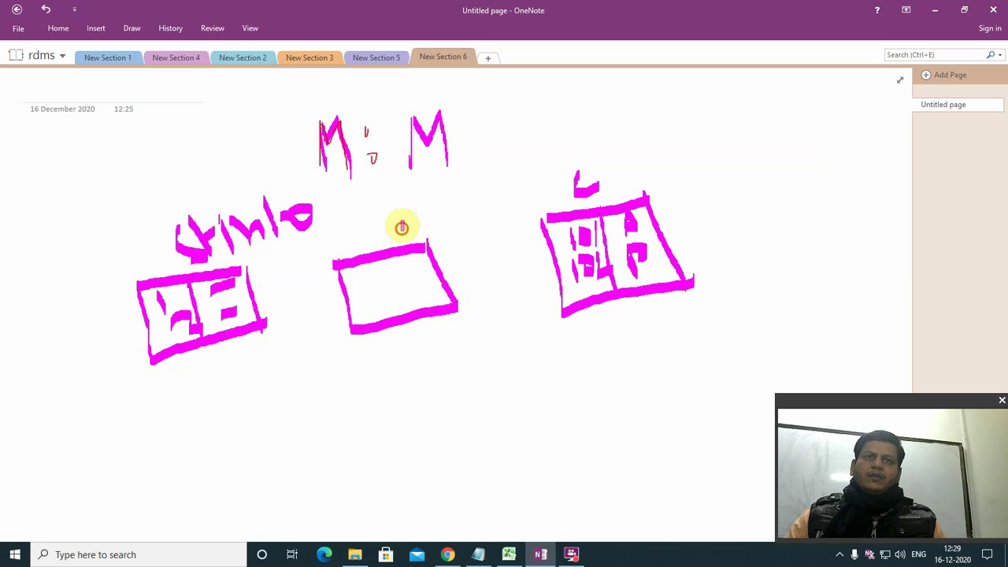
mouse_move(400, 228)
mouse_down()
mouse_move(446, 218)
mouse_move(433, 204)
mouse_move(456, 209)
mouse_move(466, 184)
mouse_move(479, 198)
mouse_move(496, 169)
mouse_up()
drag(230, 280, 337, 293)
mouse_move(561, 241)
mouse_down()
mouse_move(457, 270)
mouse_move(495, 274)
mouse_up()
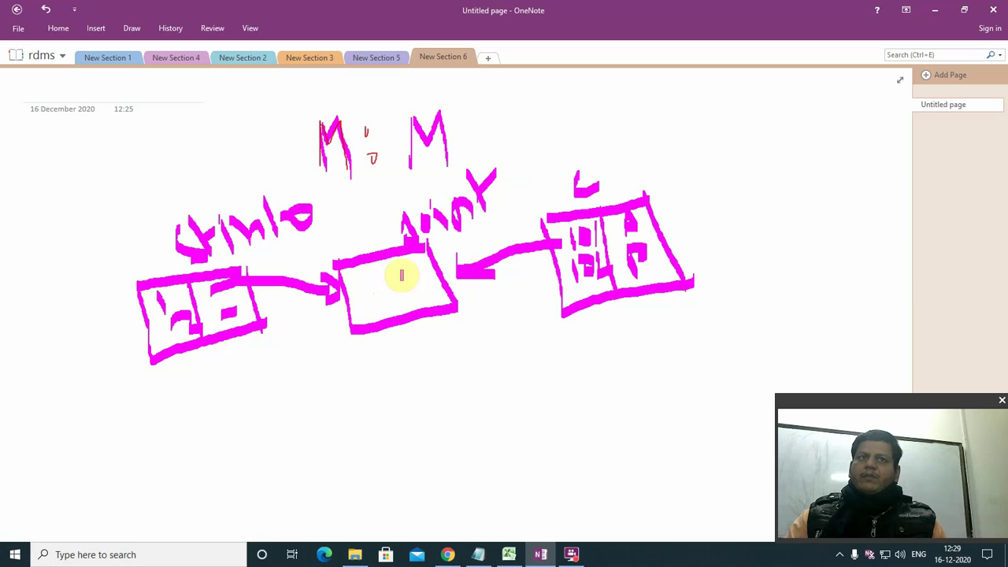
Step: Draw a downward arrow from the joint box to a handwritten "M:M" and frame that text with a box
mouse_move(411, 319)
mouse_down()
mouse_move(412, 360)
mouse_move(430, 344)
mouse_up()
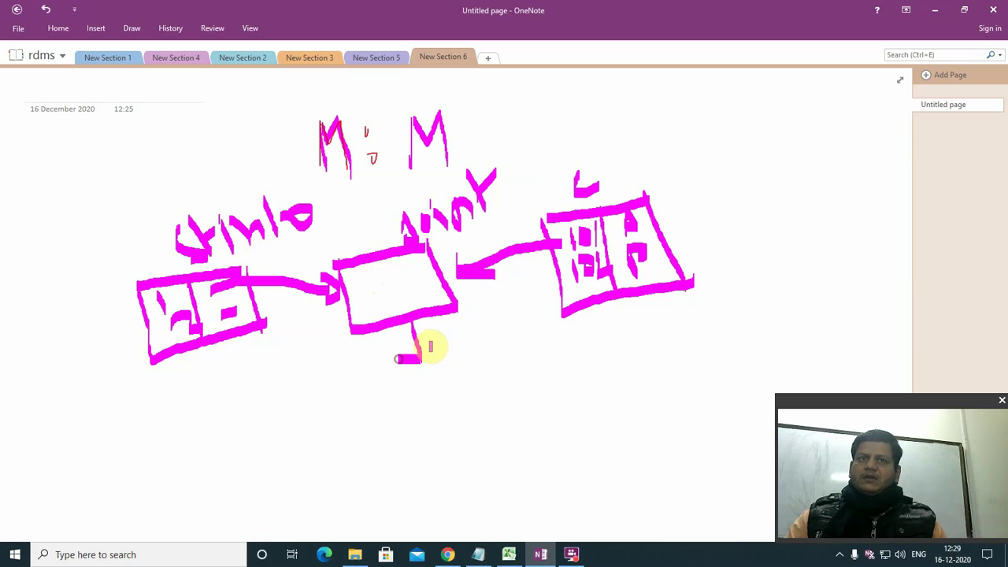
mouse_move(379, 401)
mouse_down()
mouse_move(412, 396)
mouse_move(409, 387)
mouse_move(441, 389)
mouse_move(441, 368)
mouse_move(441, 389)
mouse_move(459, 394)
mouse_move(462, 362)
mouse_move(490, 346)
mouse_move(522, 370)
mouse_up()
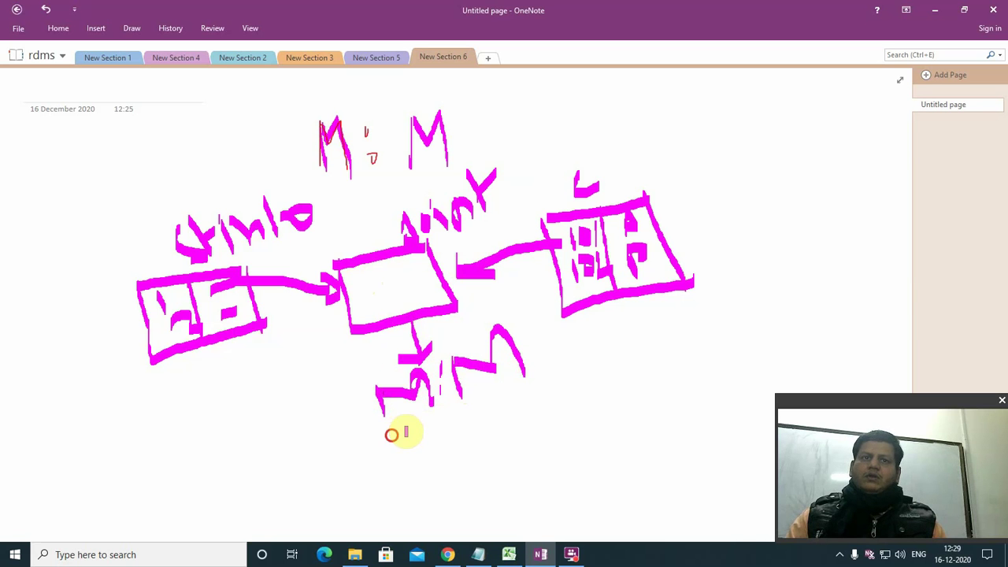
mouse_move(394, 434)
mouse_down()
mouse_move(558, 382)
mouse_move(525, 303)
mouse_move(383, 338)
mouse_move(338, 434)
mouse_move(435, 434)
mouse_up()
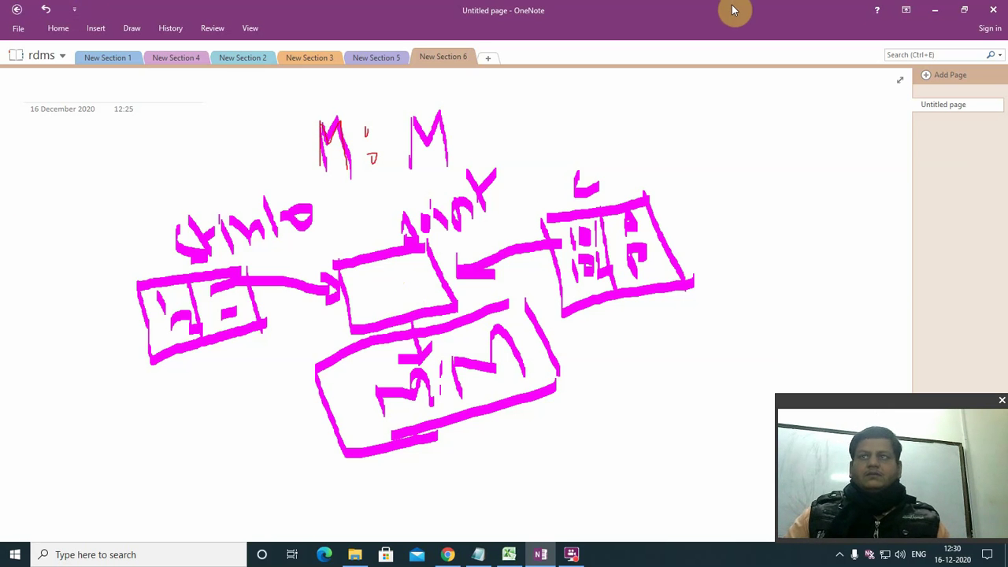
Step: Minimize OneNote, refresh the desktop, and start Microsoft Access 2010, dismissing the activation wizard
click(932, 10)
right_click(555, 83)
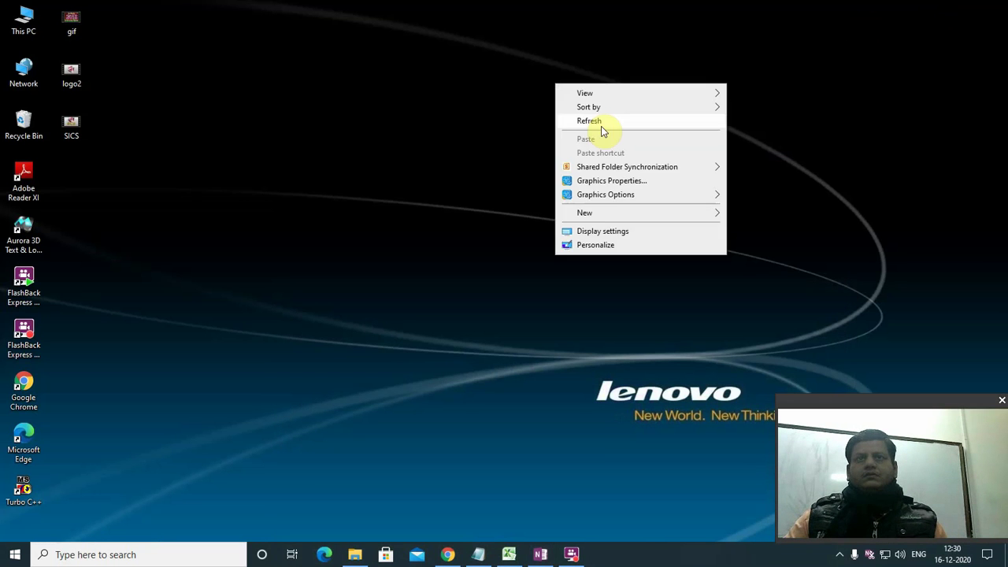
click(602, 123)
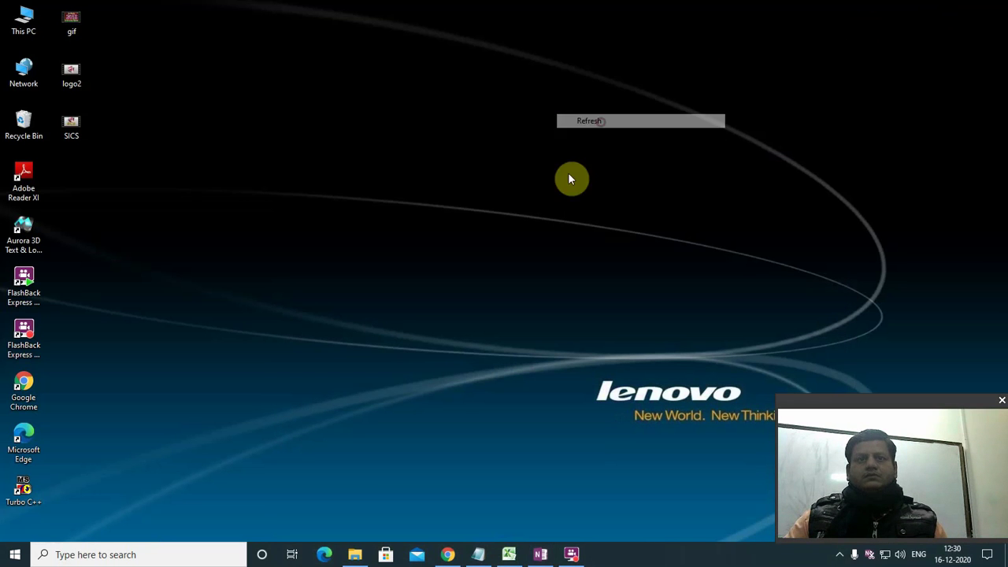
click(153, 554)
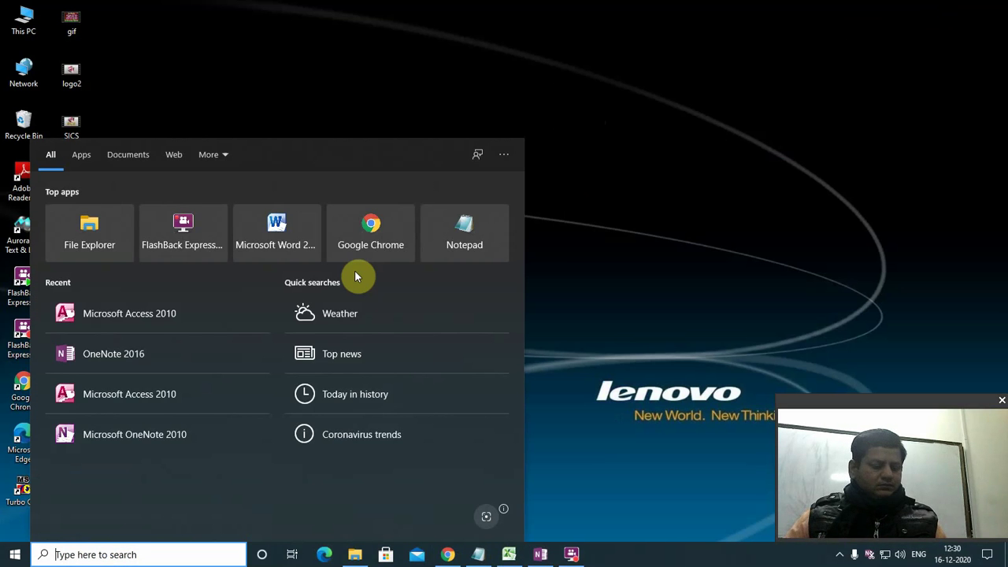
text(acc)
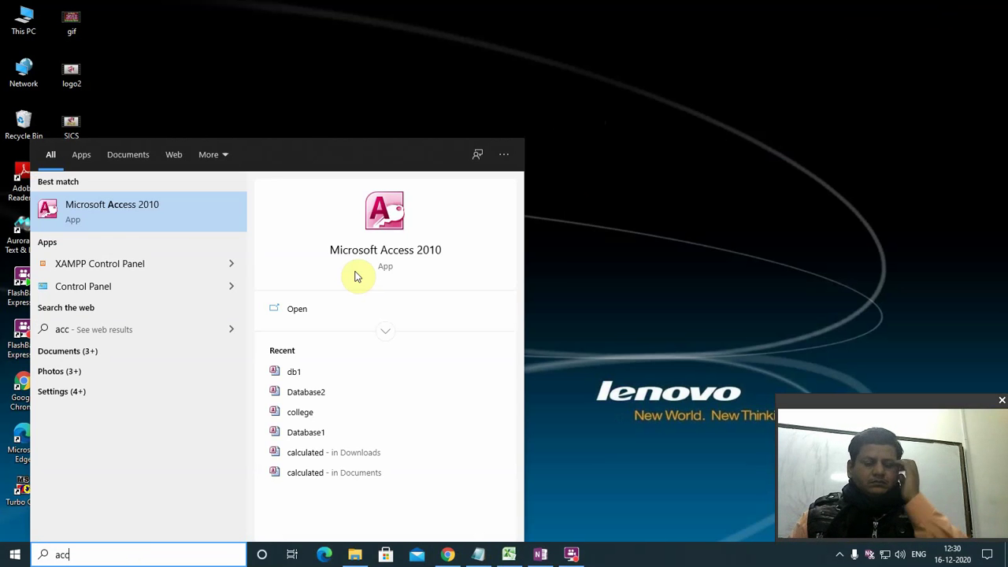
key(Return)
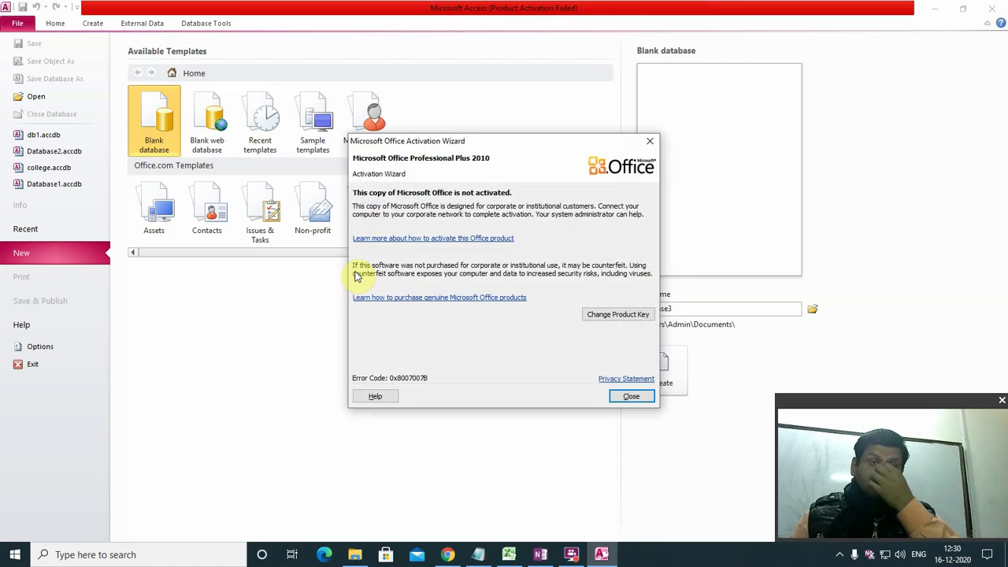
click(628, 399)
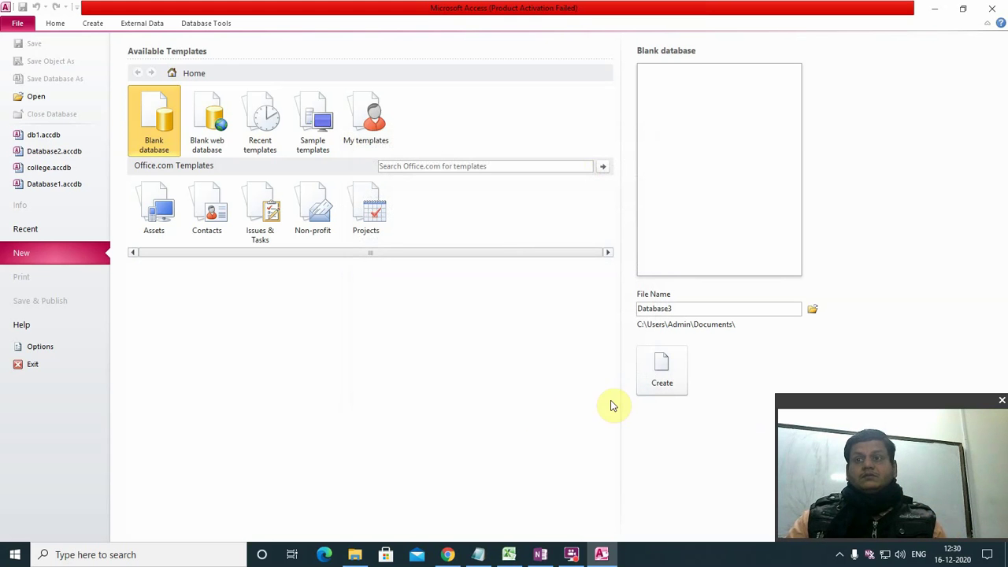
Step: Open the recent database db1.accdb, and replace it with Database2.accdb
click(45, 138)
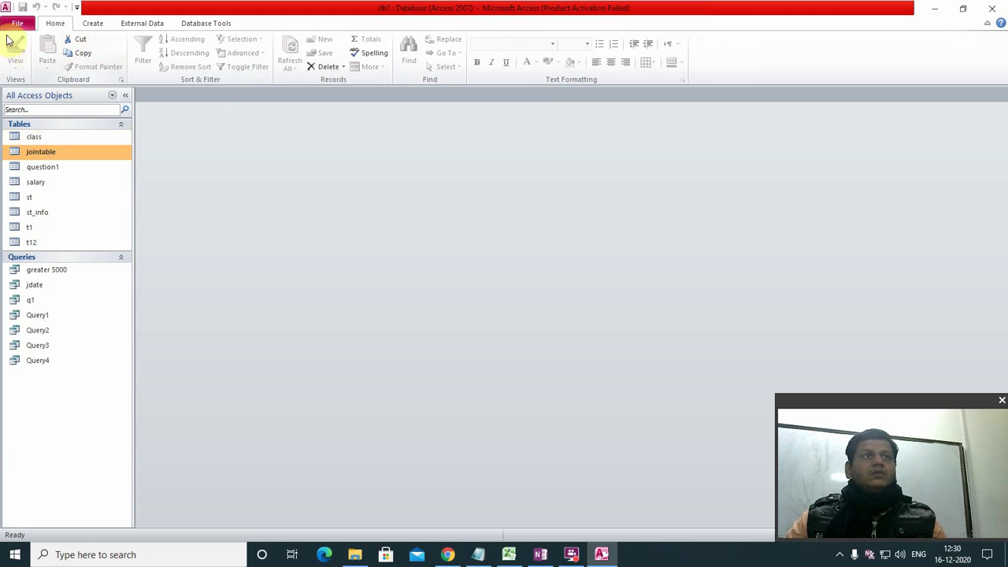
click(13, 30)
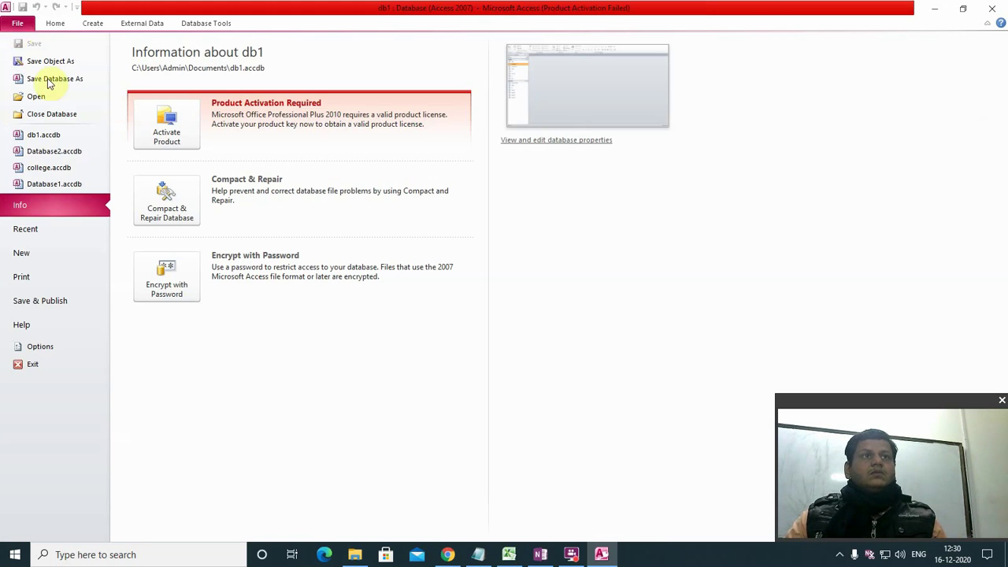
click(57, 150)
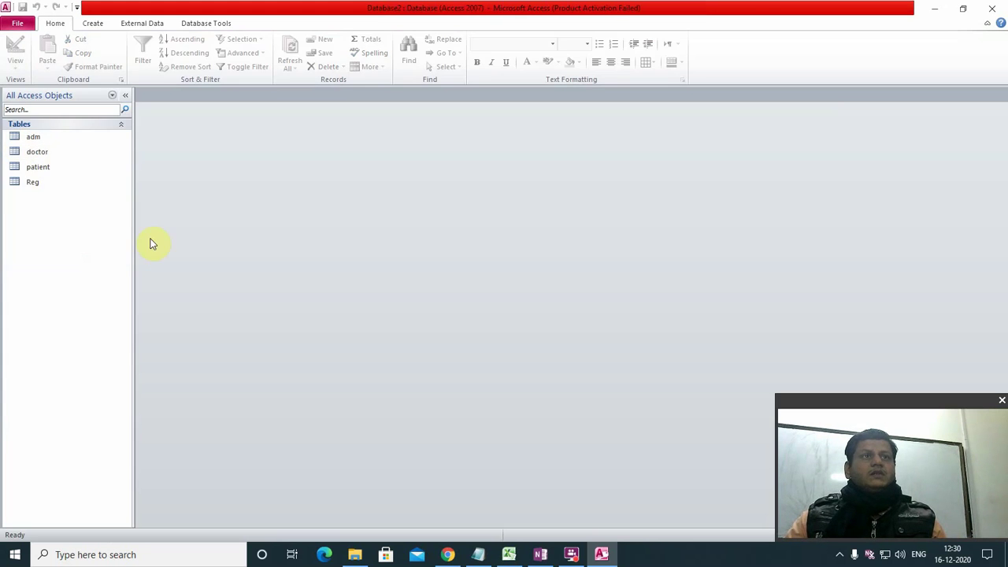
Step: Create a new table in Design view with a Number field stid and a Text field sname
click(96, 23)
click(84, 56)
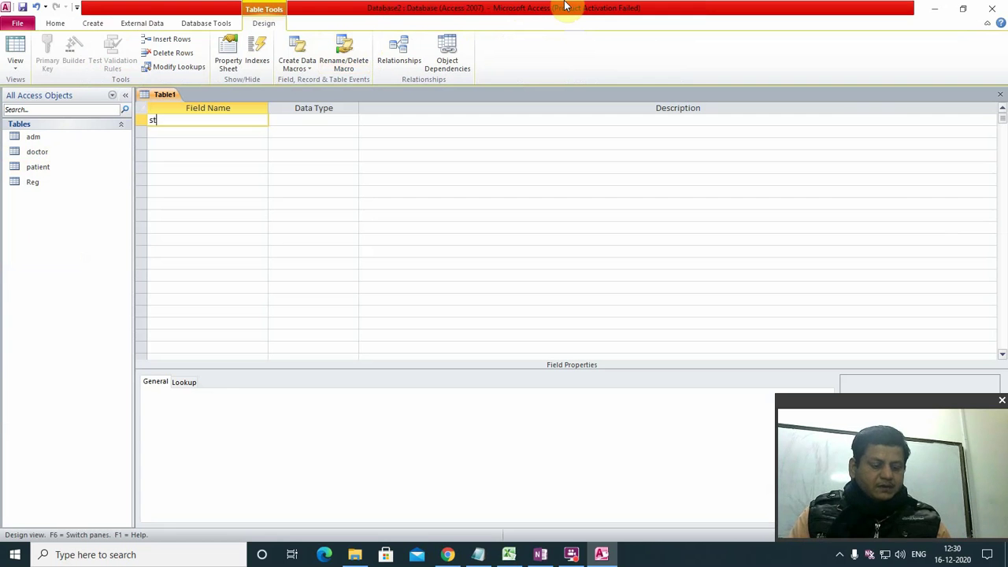
text(stid)
key(Tab)
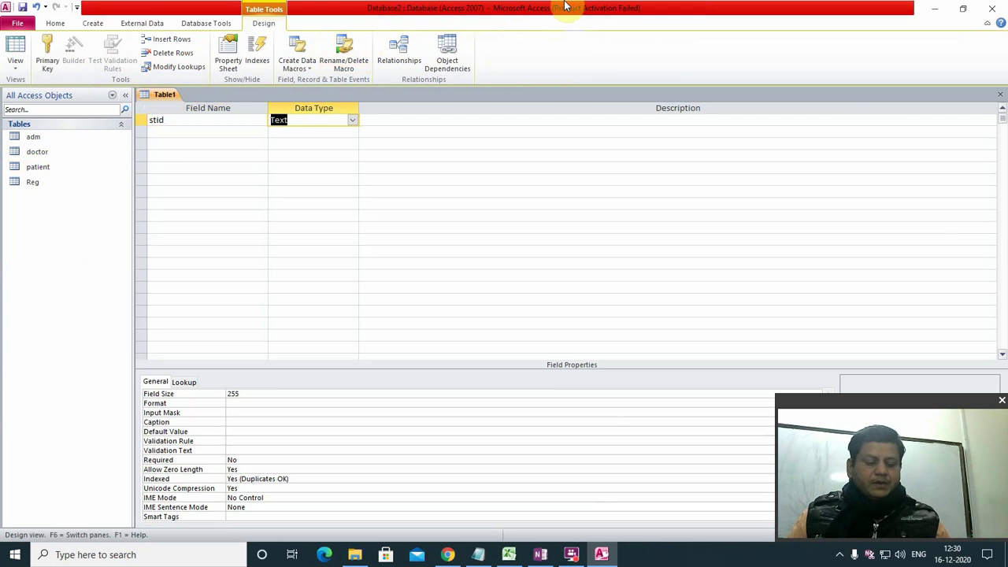
key(Tab)
key(Tab)
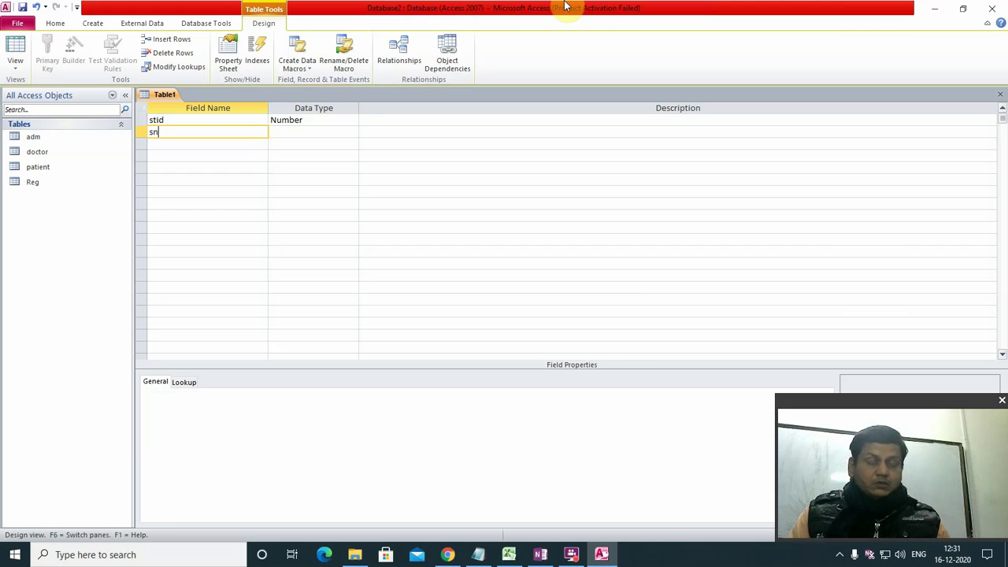
key(Tab)
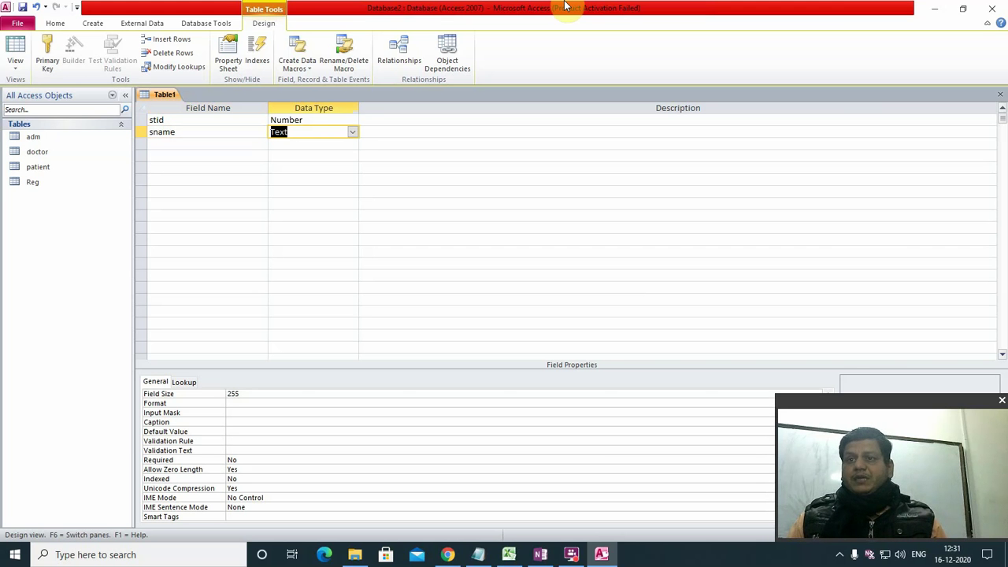
Step: Switch to the OneNote diagram and draw an arrow marked "P" out of both the stinfo table and the C table
click(540, 554)
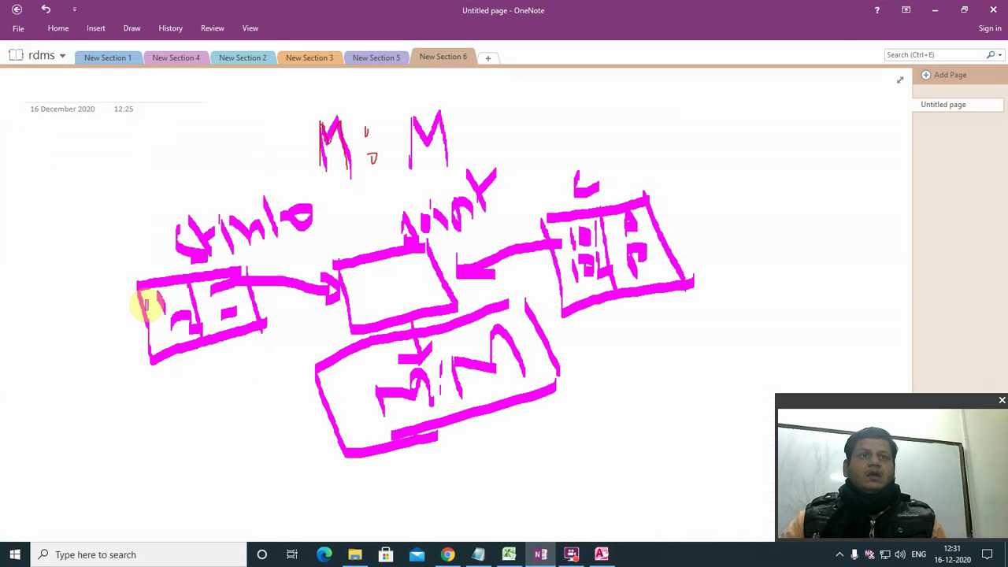
mouse_move(139, 294)
mouse_down()
mouse_move(81, 304)
mouse_move(112, 312)
mouse_up()
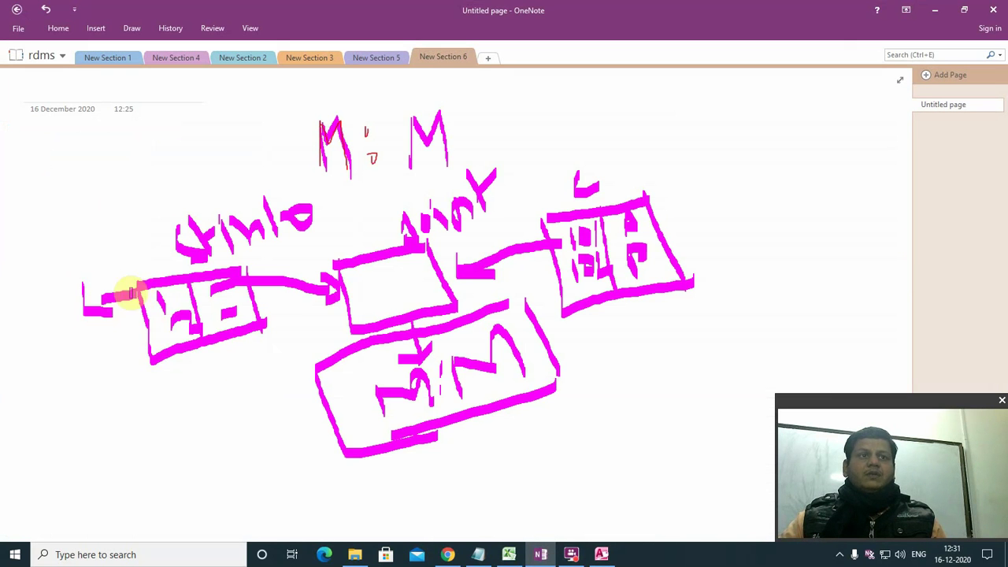
mouse_move(46, 234)
mouse_down()
mouse_move(66, 281)
mouse_move(68, 231)
mouse_move(55, 251)
mouse_up()
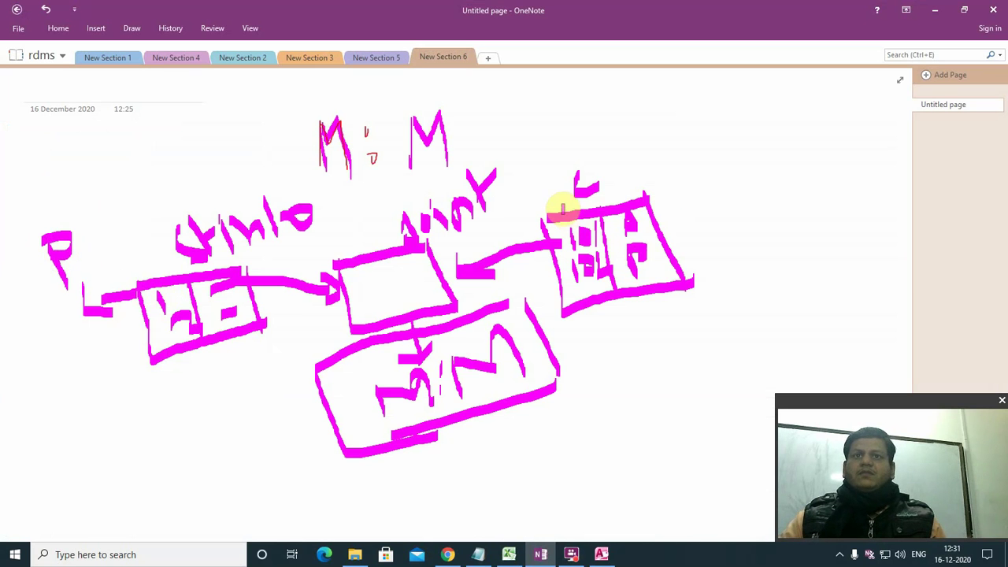
mouse_move(562, 208)
mouse_down()
mouse_move(560, 139)
mouse_move(585, 149)
mouse_up()
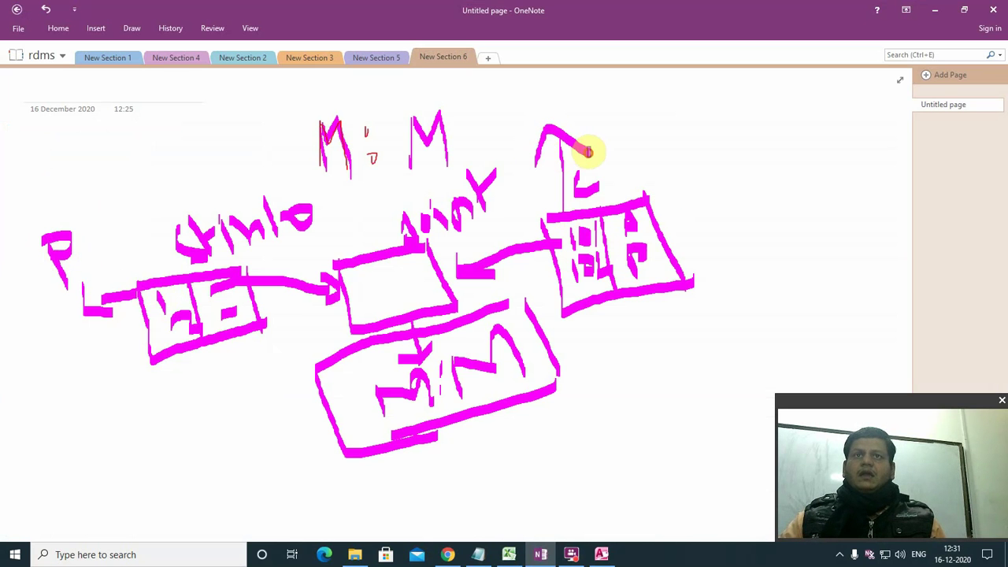
mouse_move(581, 102)
mouse_down()
mouse_move(600, 143)
mouse_move(590, 102)
mouse_up()
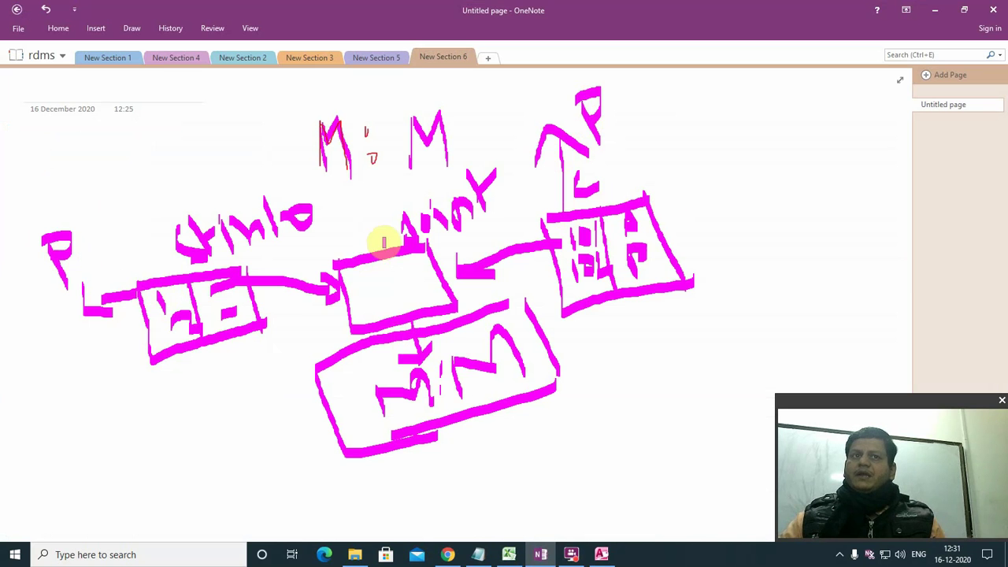
Step: Draw a long arrow from the joint box to a handwritten "Comp P" note with two adjoining ovals, one containing P marks
mouse_move(350, 327)
mouse_down()
mouse_move(302, 348)
mouse_move(198, 457)
mouse_move(226, 461)
mouse_up()
mouse_move(80, 461)
mouse_down()
mouse_move(36, 461)
mouse_move(38, 477)
mouse_move(97, 434)
mouse_move(117, 460)
mouse_move(113, 412)
mouse_move(86, 486)
mouse_move(149, 420)
mouse_up()
mouse_move(155, 475)
mouse_down()
mouse_move(111, 490)
mouse_move(168, 513)
mouse_move(145, 476)
mouse_up()
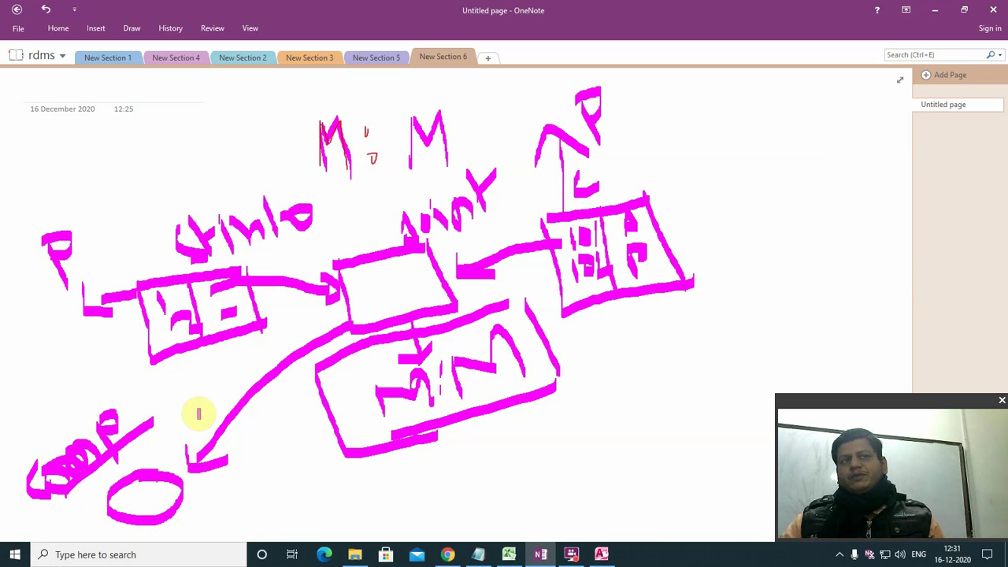
mouse_move(191, 494)
mouse_down()
mouse_move(189, 504)
mouse_move(224, 466)
mouse_move(213, 513)
mouse_move(254, 473)
mouse_move(187, 507)
mouse_move(247, 461)
mouse_up()
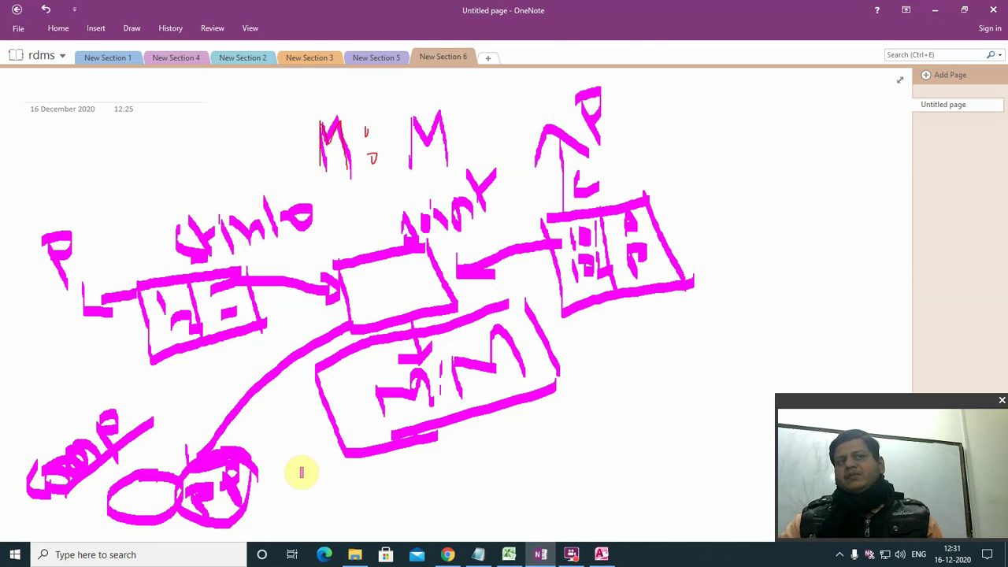
Step: Switch back to Access and add a dob field with the Date/Time data type below sname
click(613, 556)
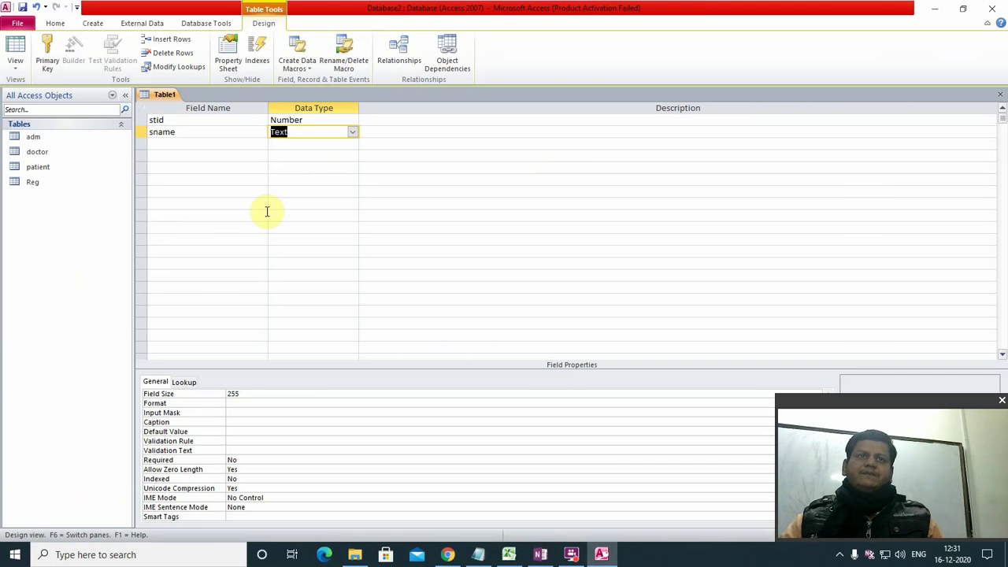
click(205, 148)
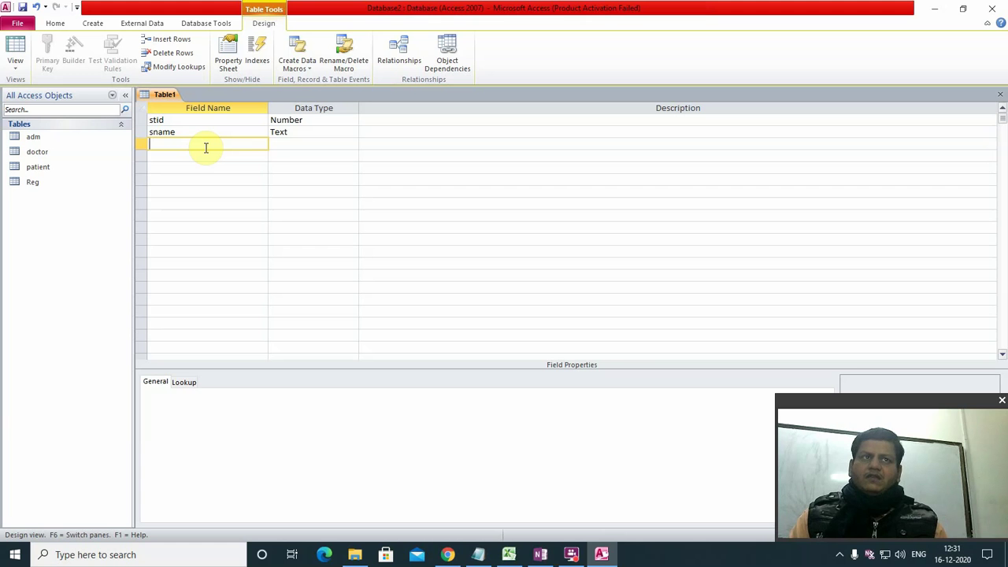
text(b)
key(Tab)
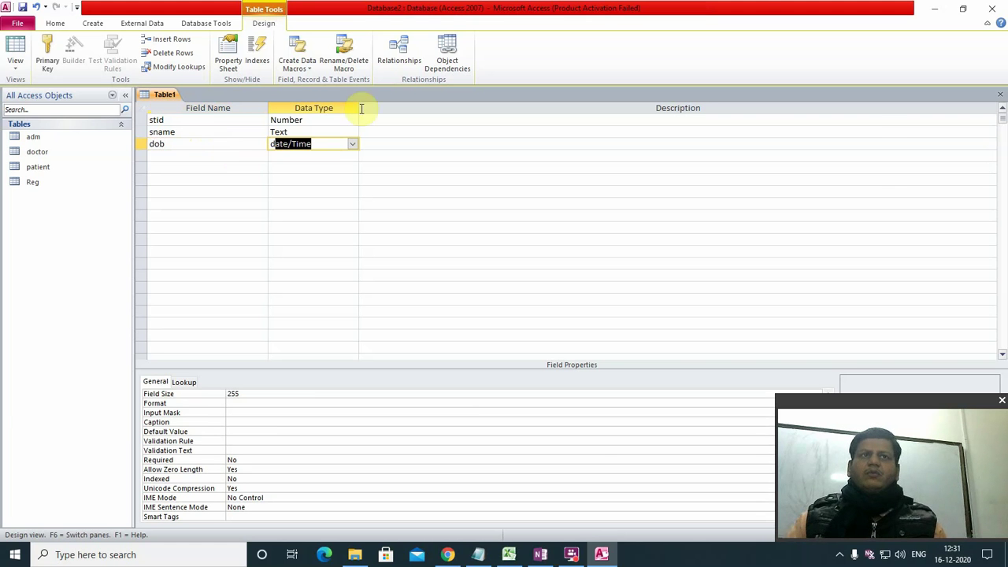
Step: Make stid the primary key of the student table
click(143, 116)
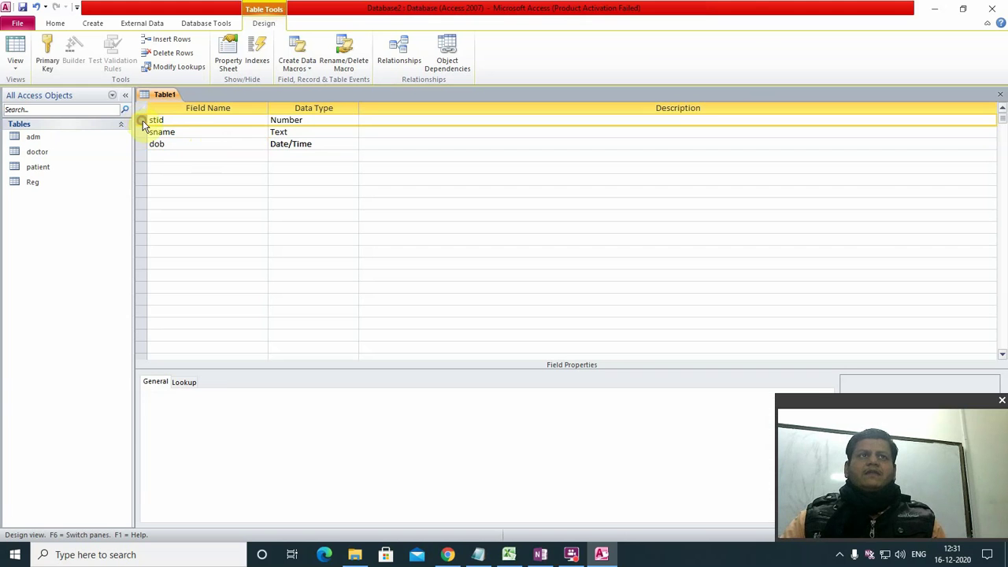
right_click(143, 119)
click(182, 129)
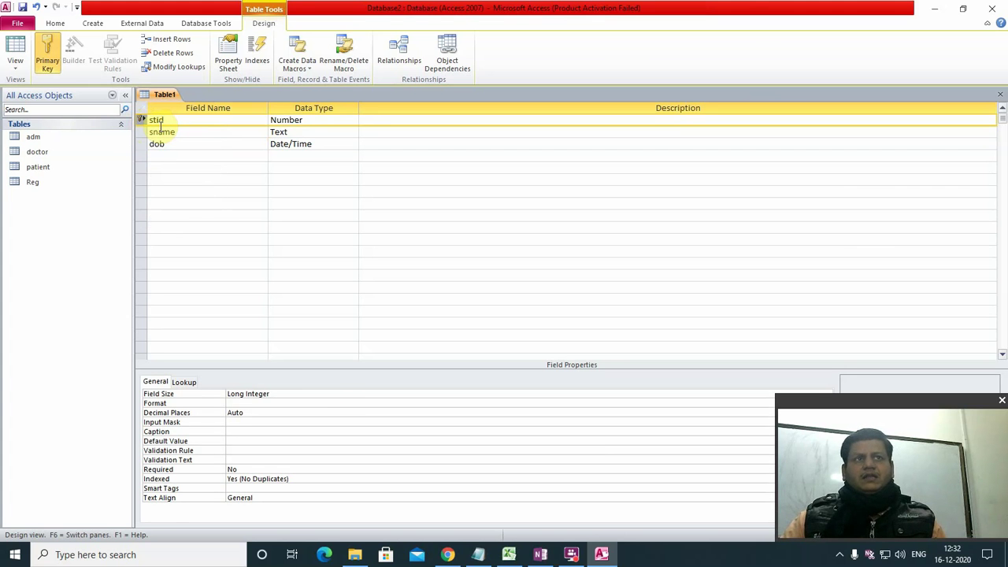
Step: Close the student table and save it under the name st_info
click(1000, 96)
click(474, 312)
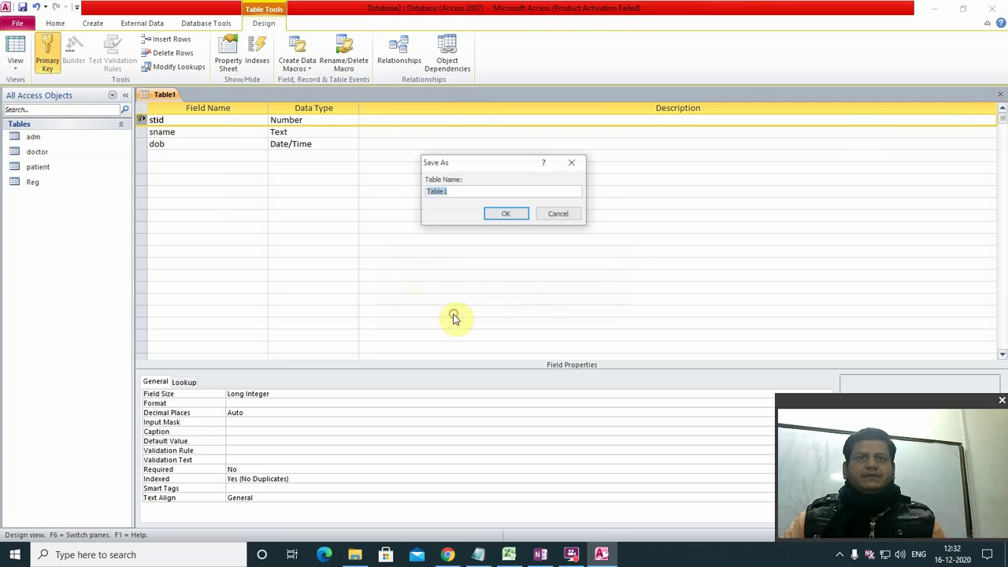
text(st)
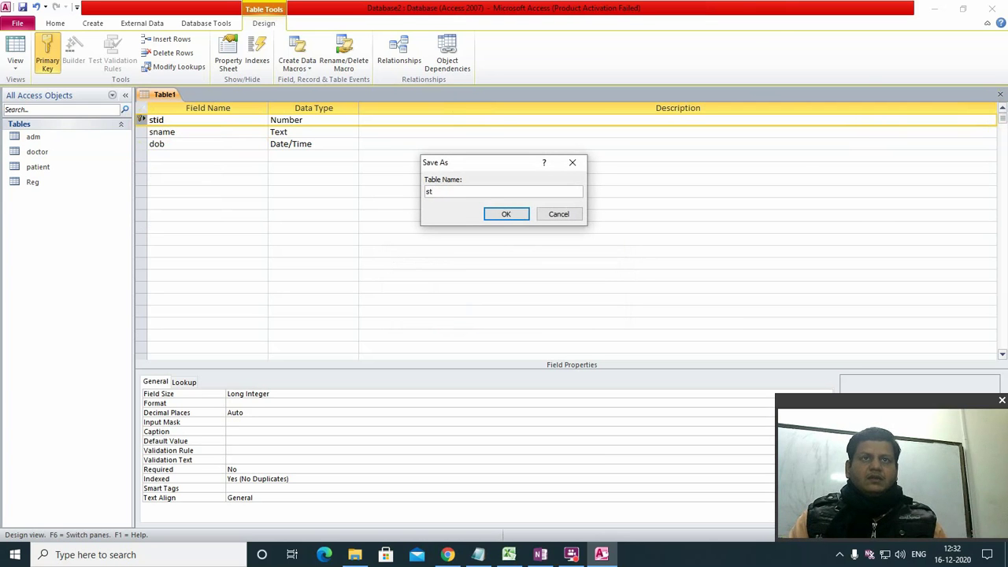
text(_info)
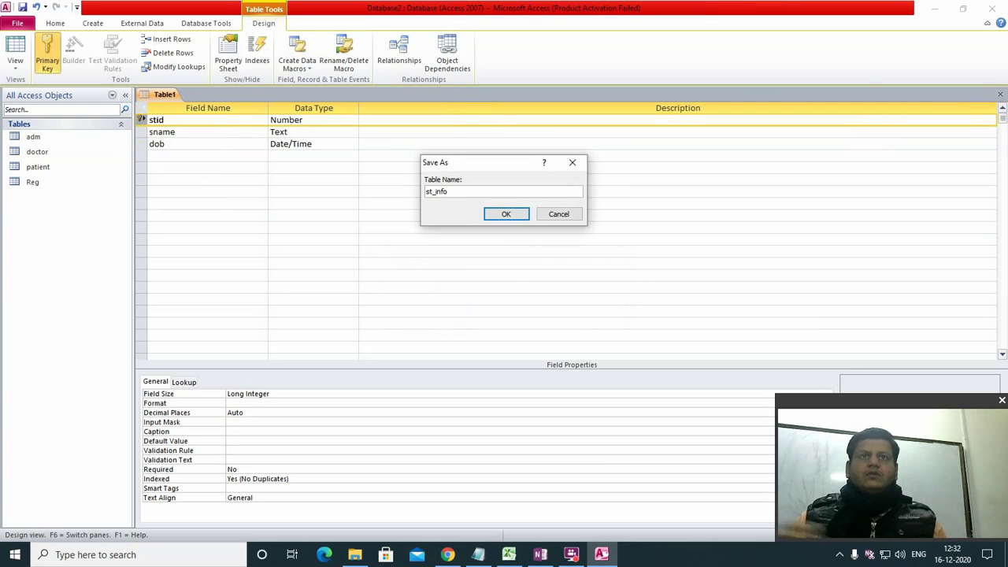
click(512, 216)
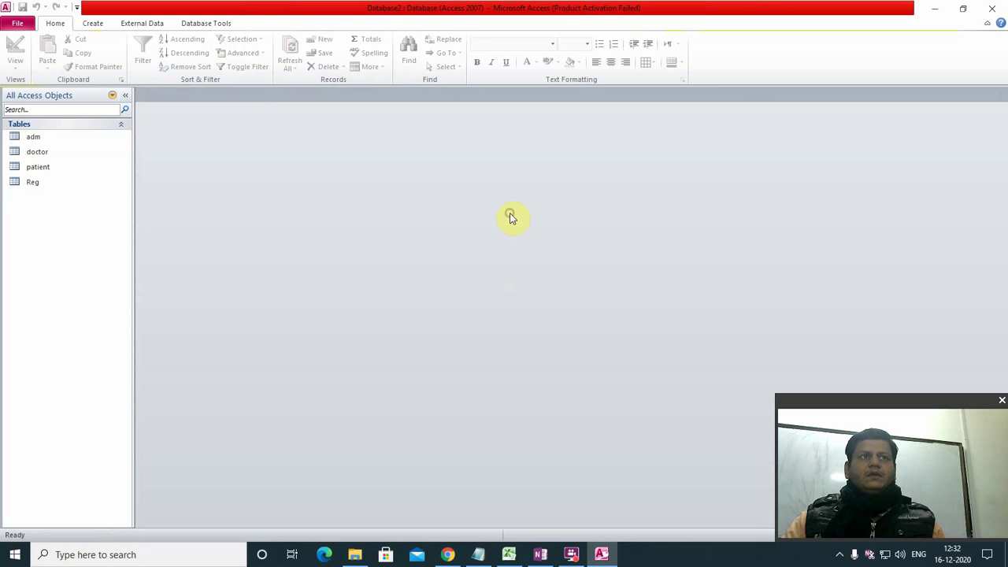
Step: Create another new table in Design view
click(93, 23)
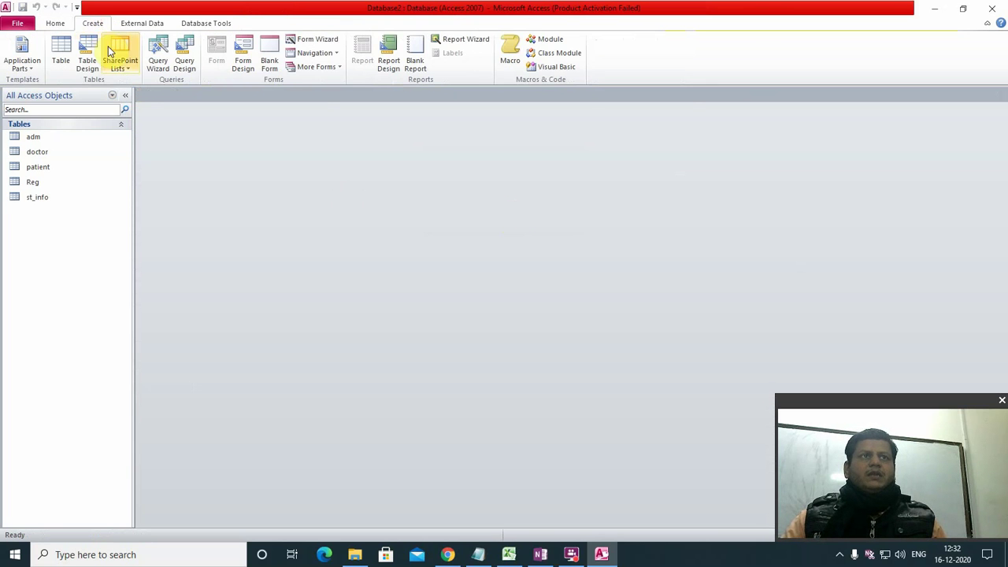
click(90, 52)
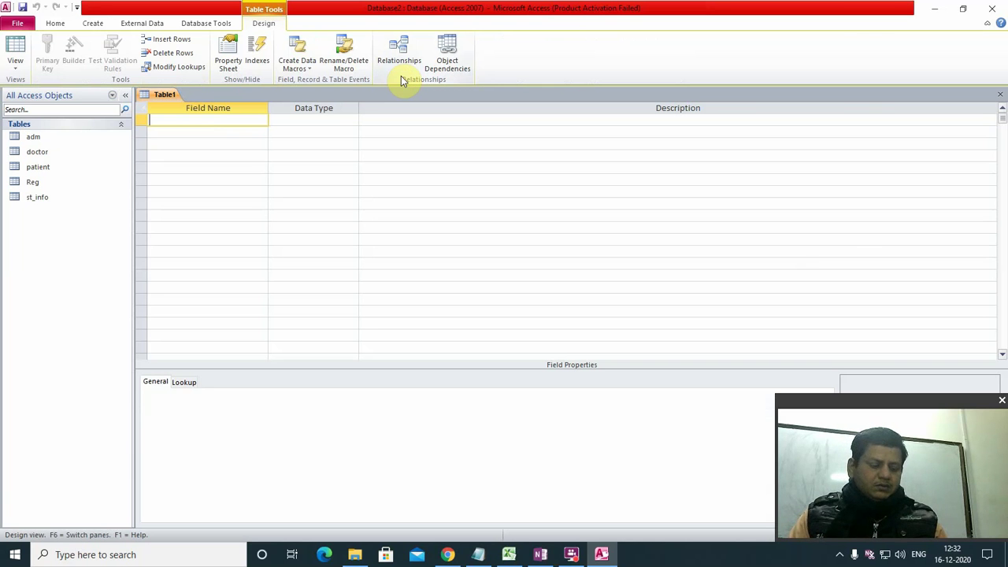
text(s)
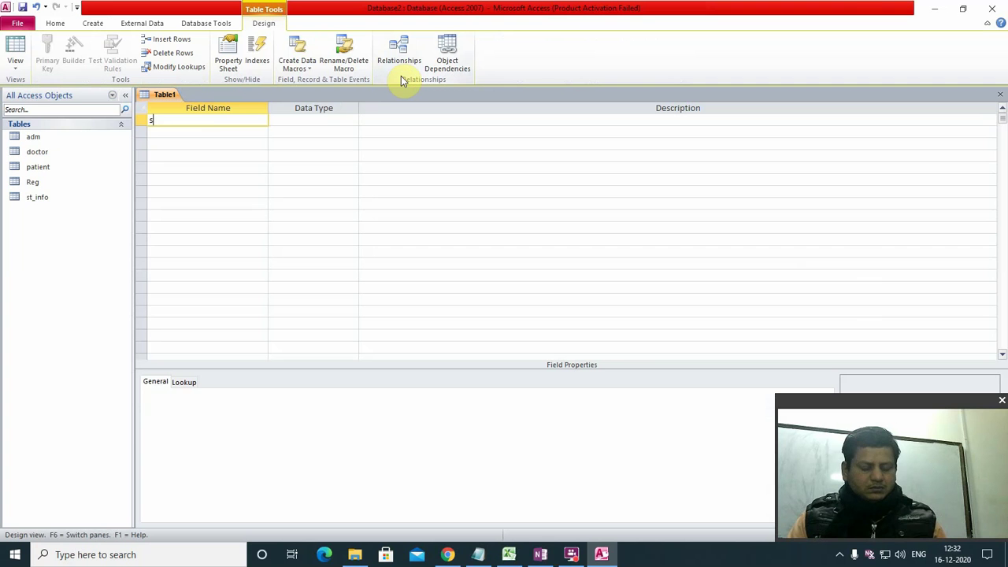
text(id)
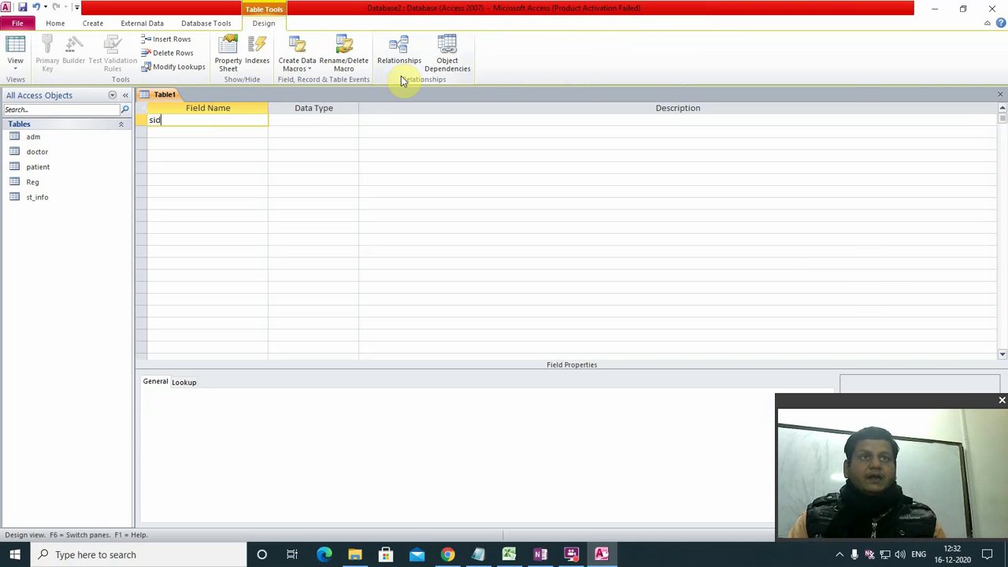
key(BackSpace)
key(BackSpace)
key(BackSpace)
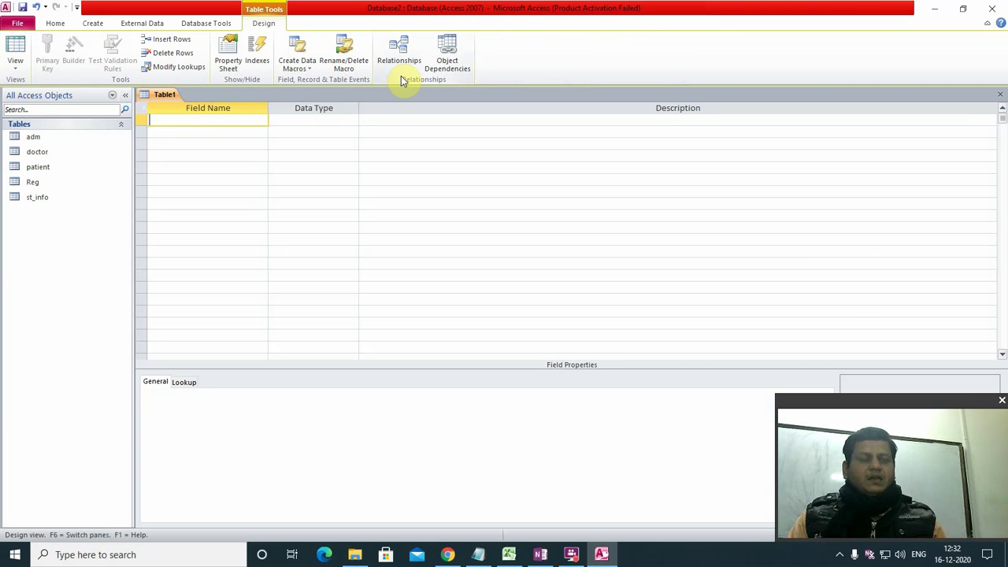
text(c)
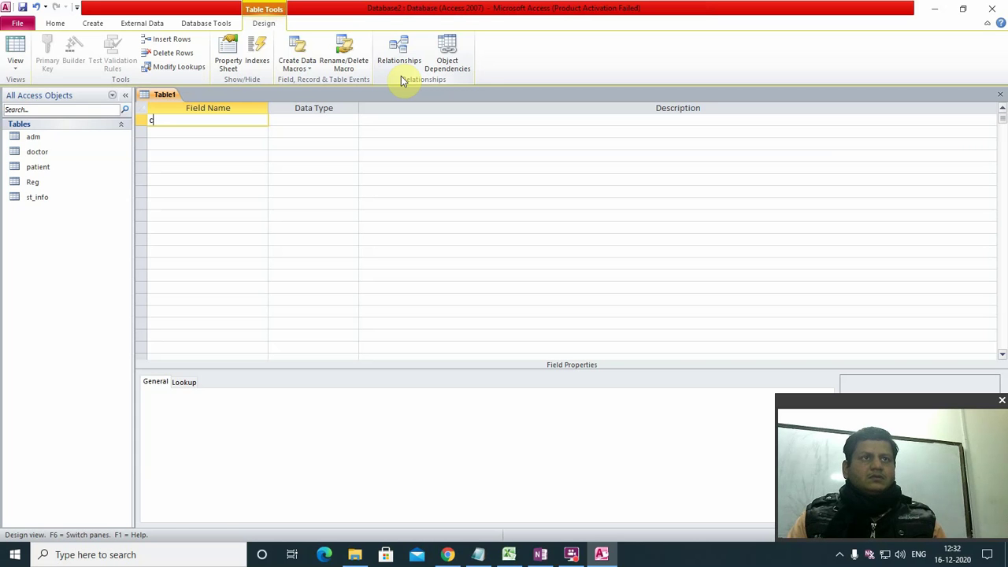
text(id)
key(Tab)
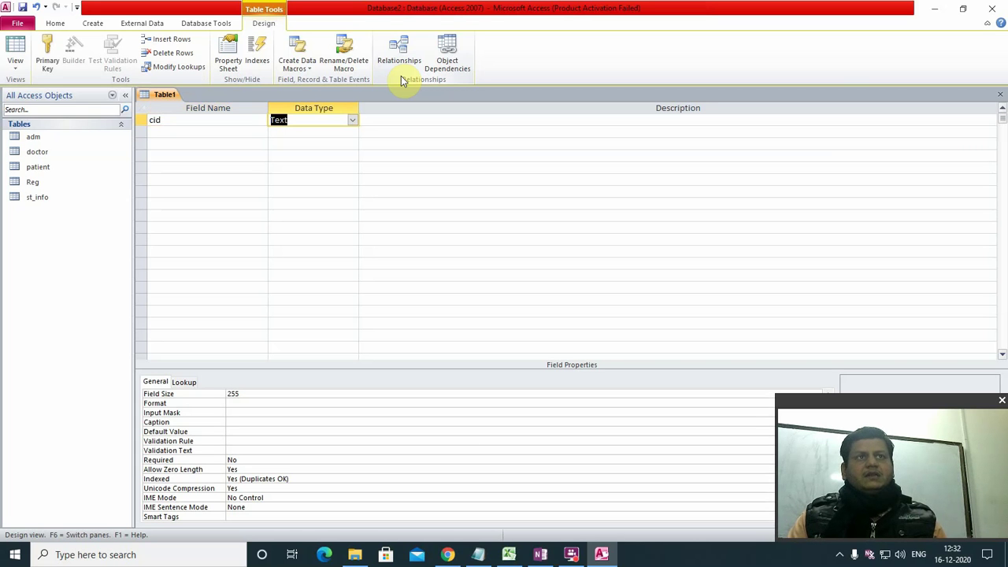
key(shift+Tab)
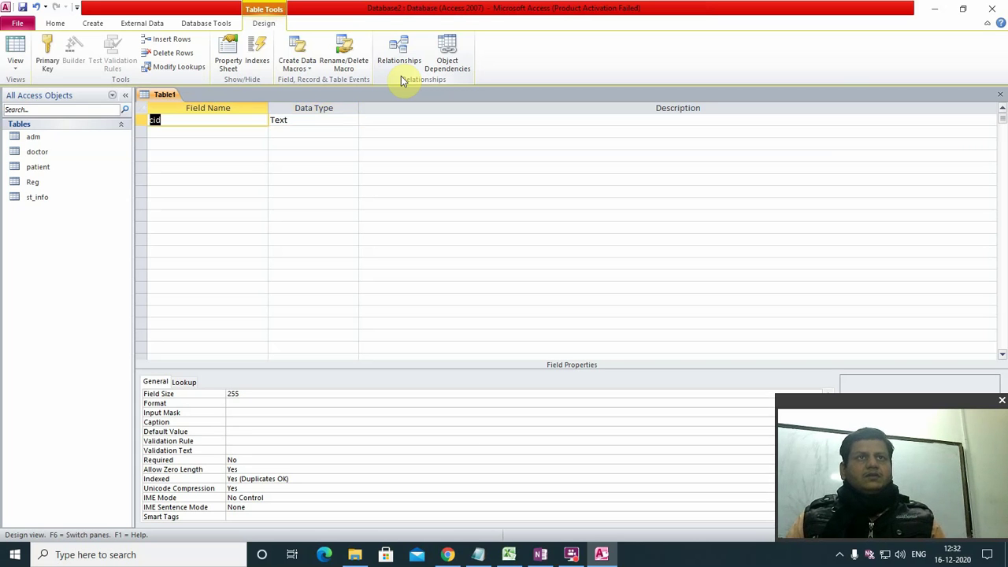
Step: Define a Number field named sid in the first row and a Text field named subject below it
text(s)
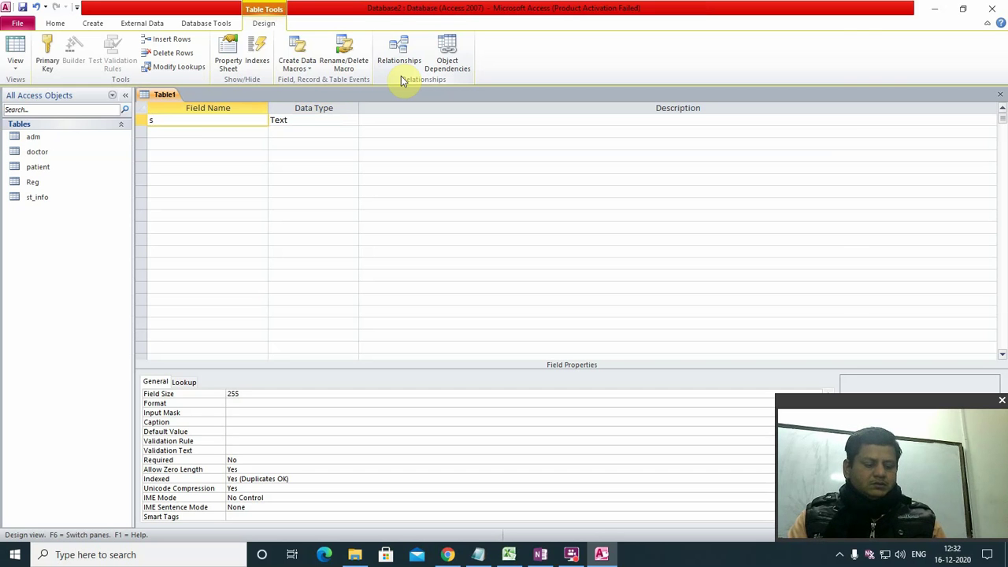
text(id)
key(Tab)
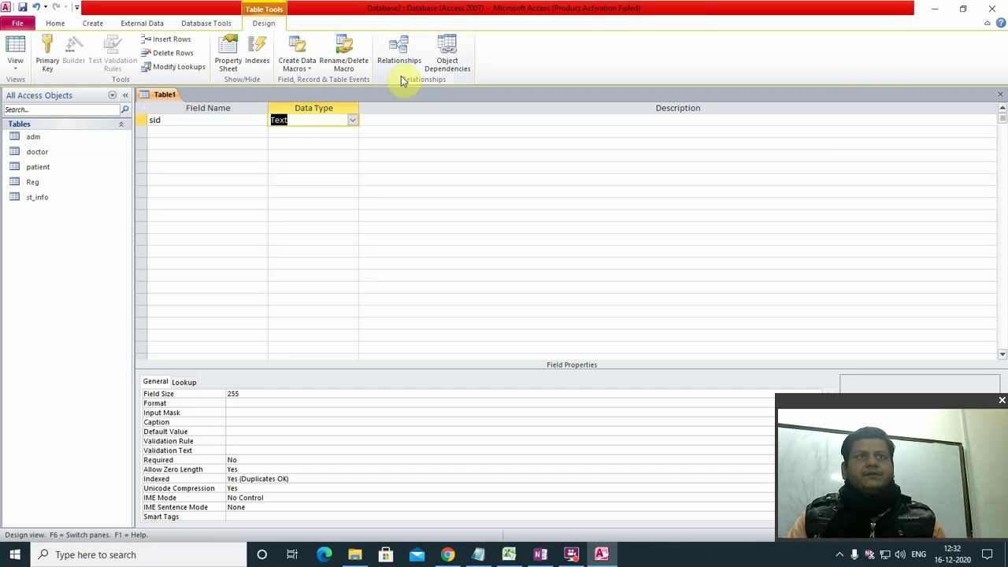
text(Number)
key(Down)
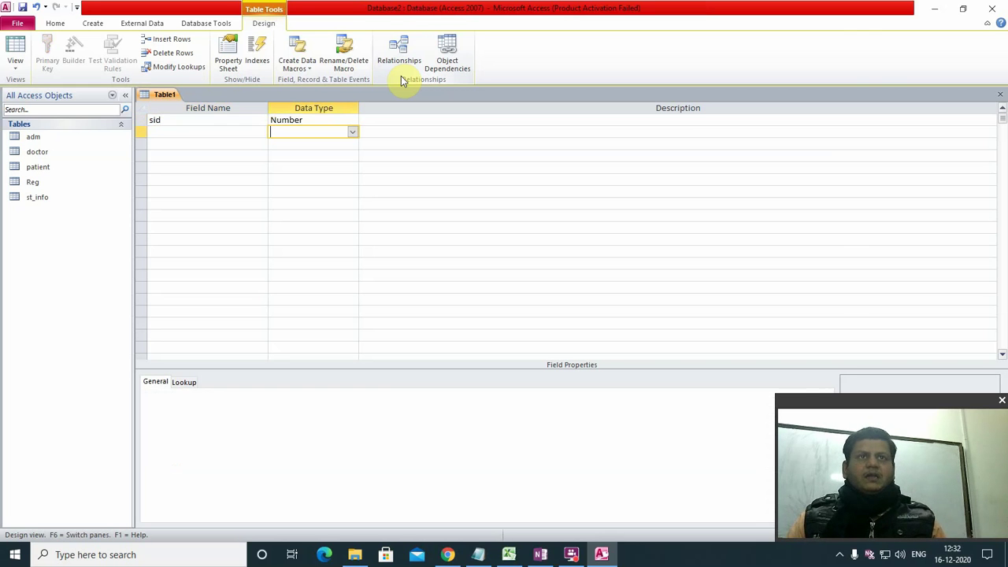
key(shift+Tab)
text(s)
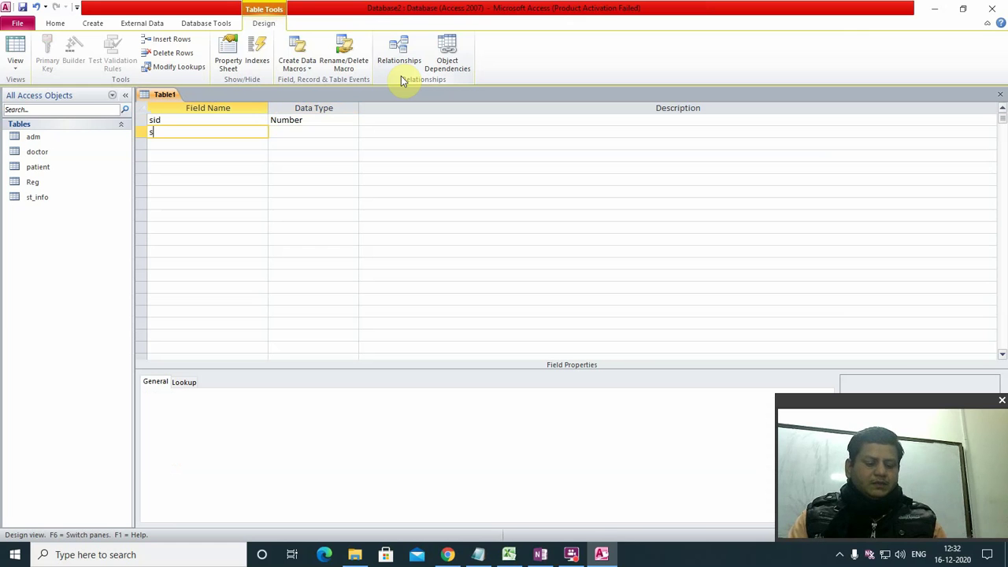
text(ubject)
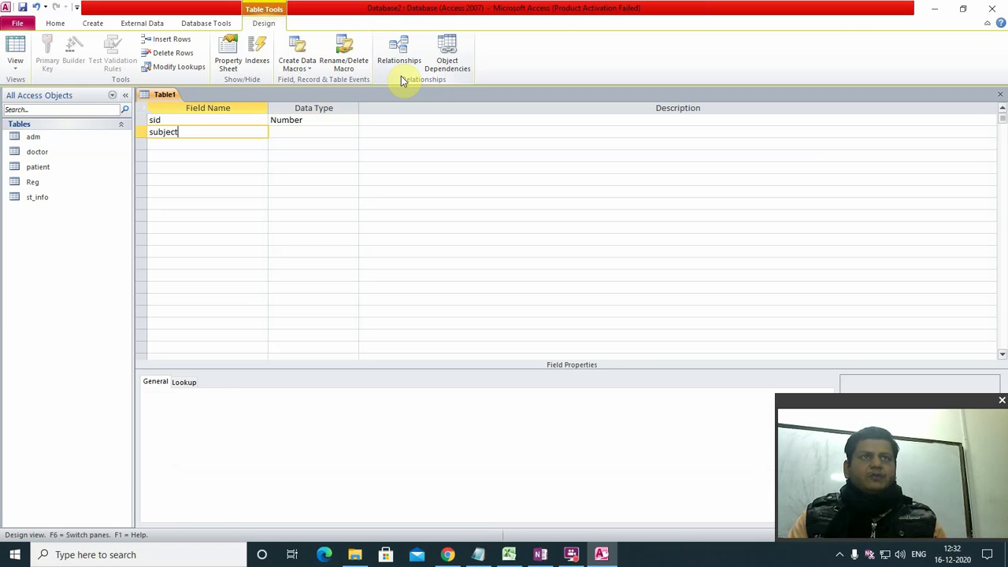
key(Tab)
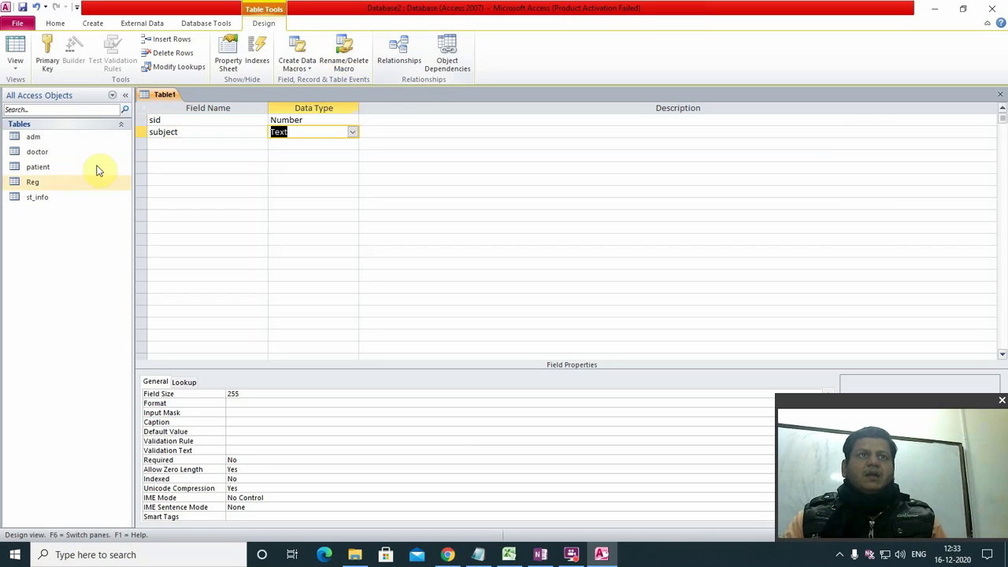
Step: Make sid the primary key, then close the table and save it as subject
right_click(142, 121)
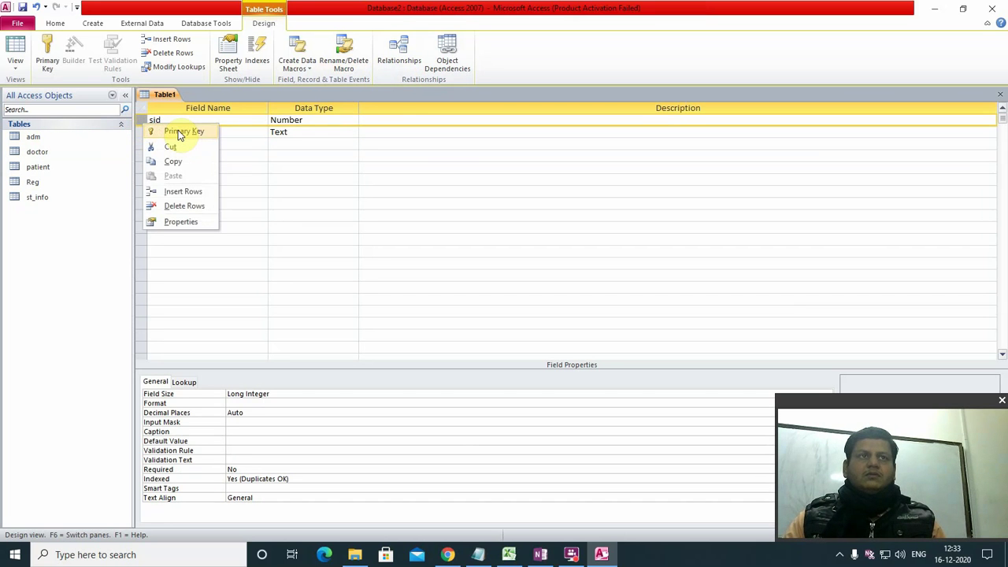
click(179, 131)
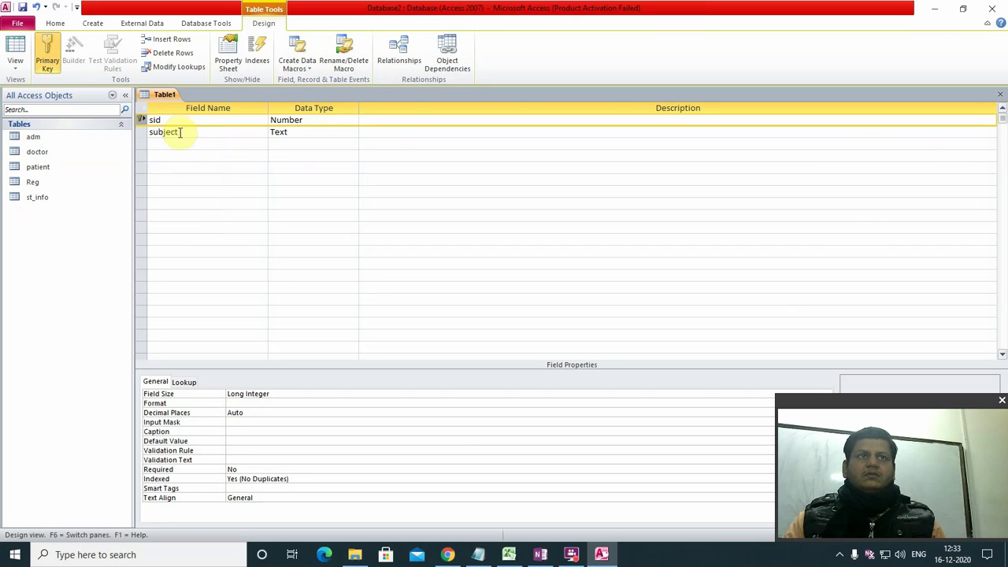
click(1000, 94)
click(457, 311)
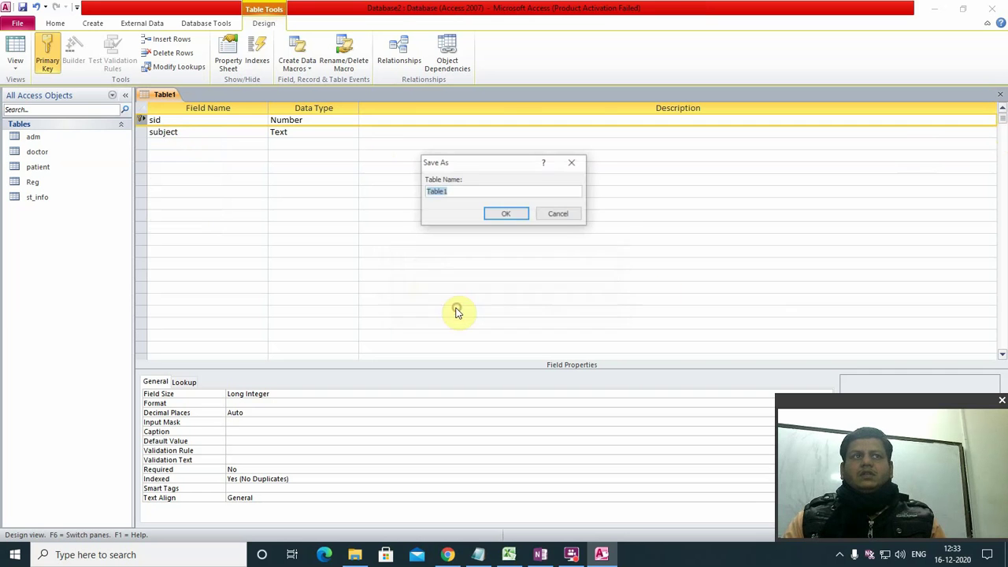
text(s)
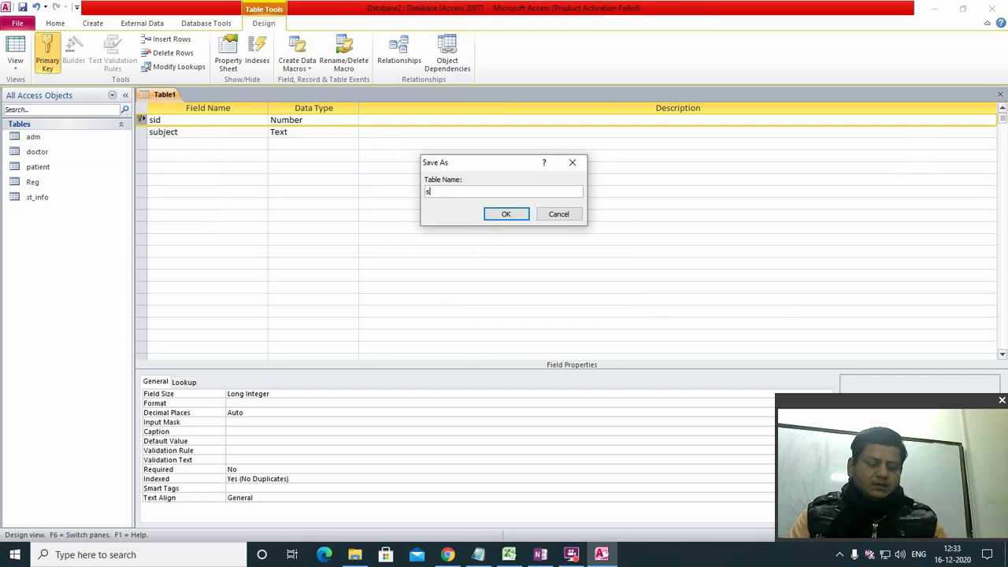
text(ubject)
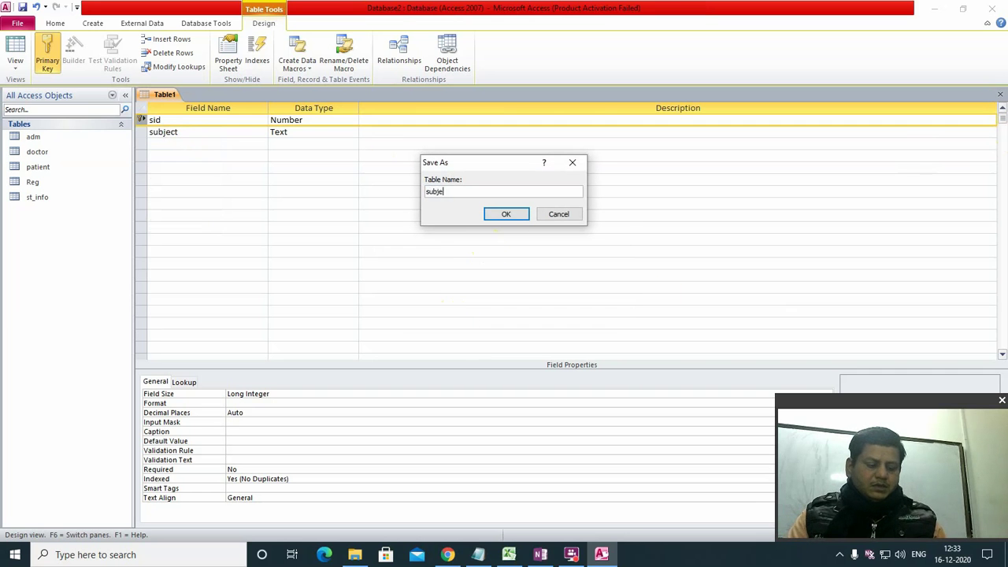
click(505, 216)
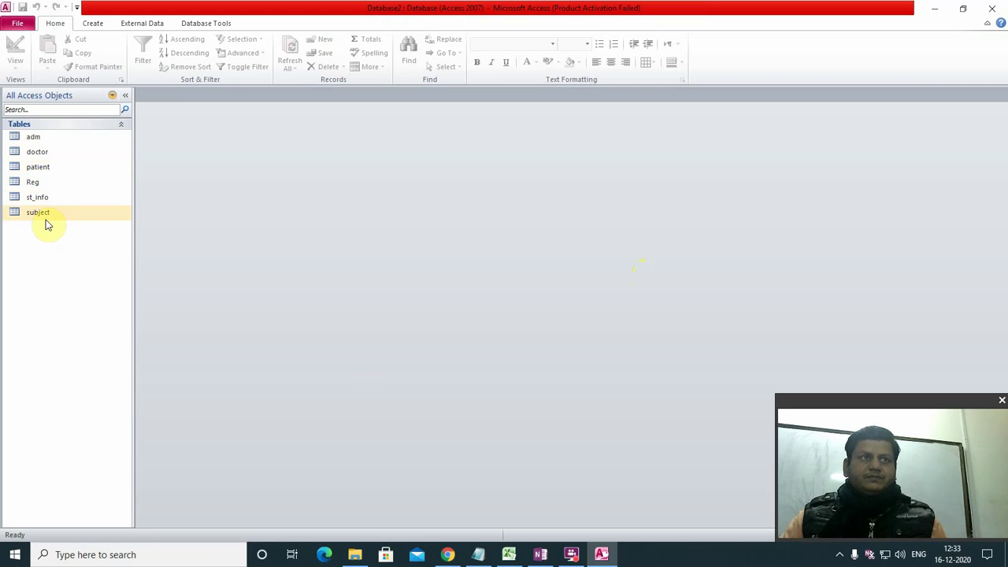
Step: Create a third table in Design view with two Number fields, stid and sid
click(96, 25)
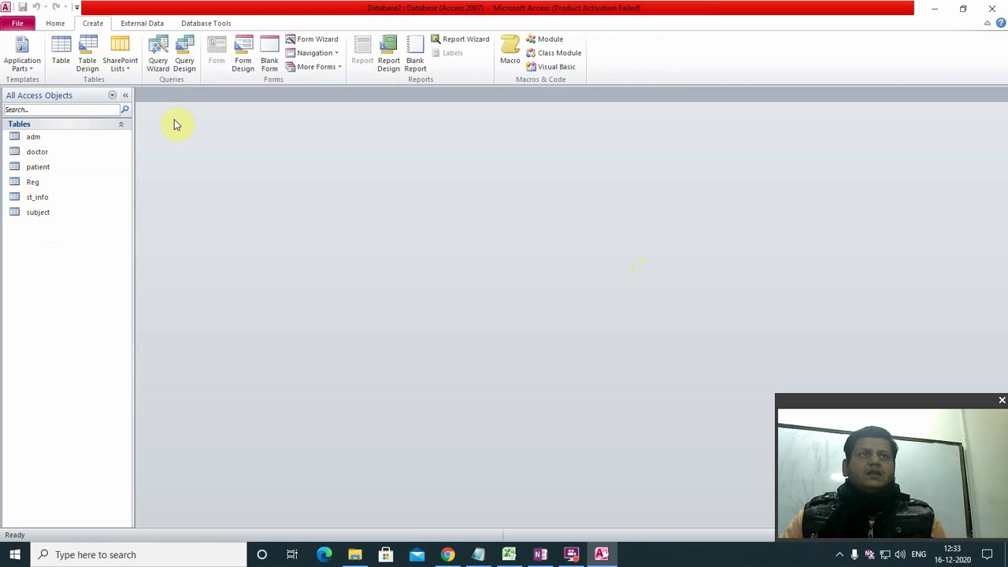
click(87, 52)
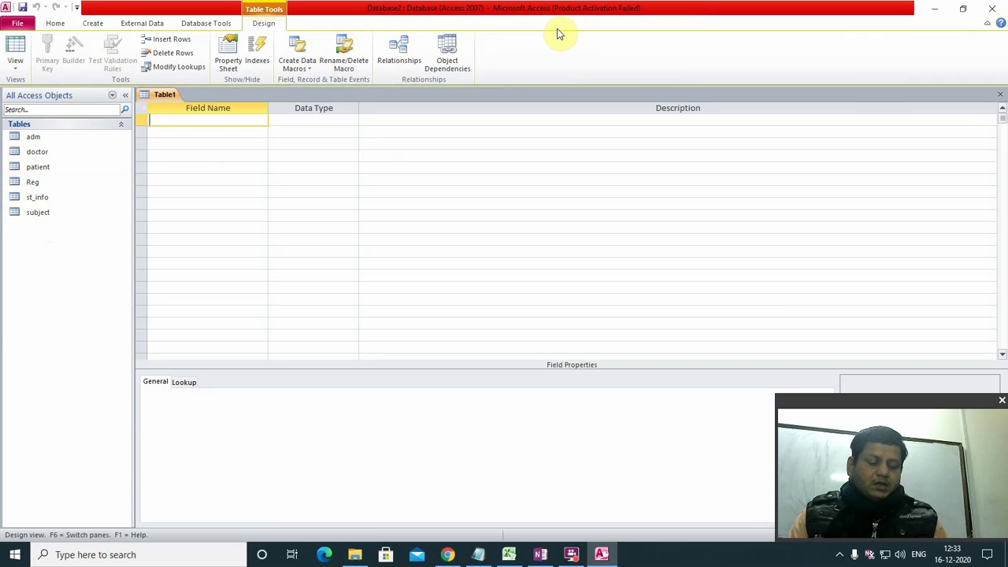
text(stid)
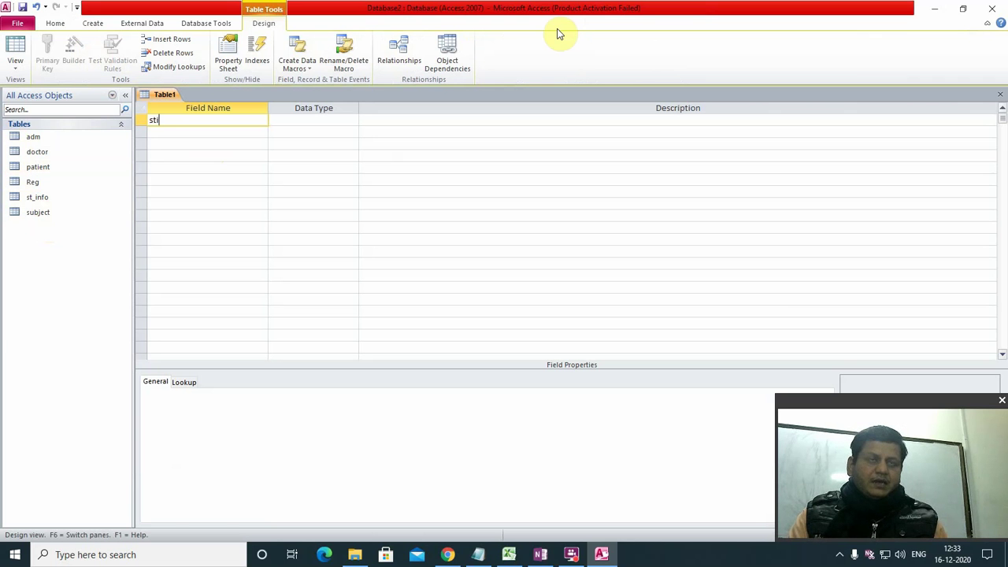
key(Tab)
text(n)
key(Down)
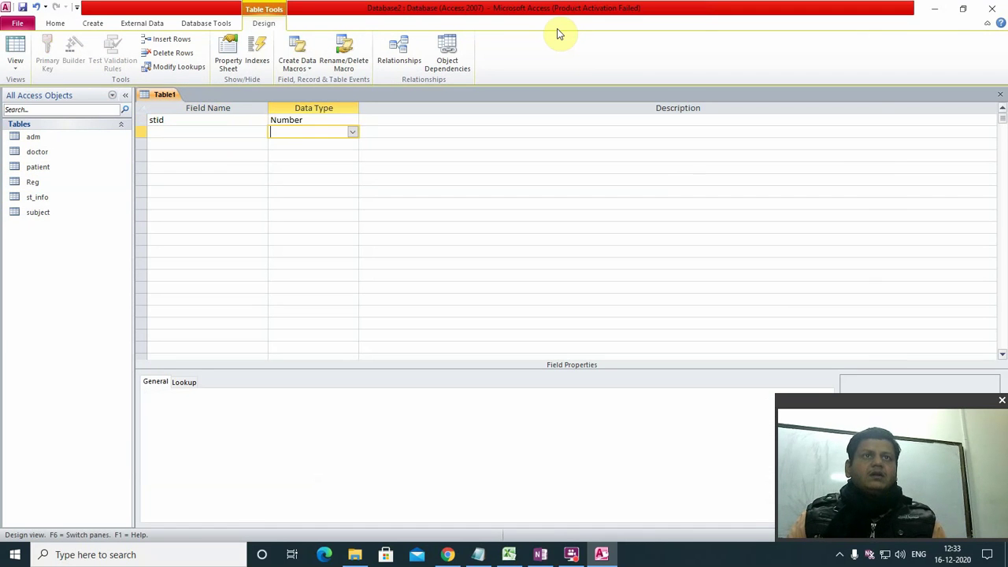
key(Left)
text(sid)
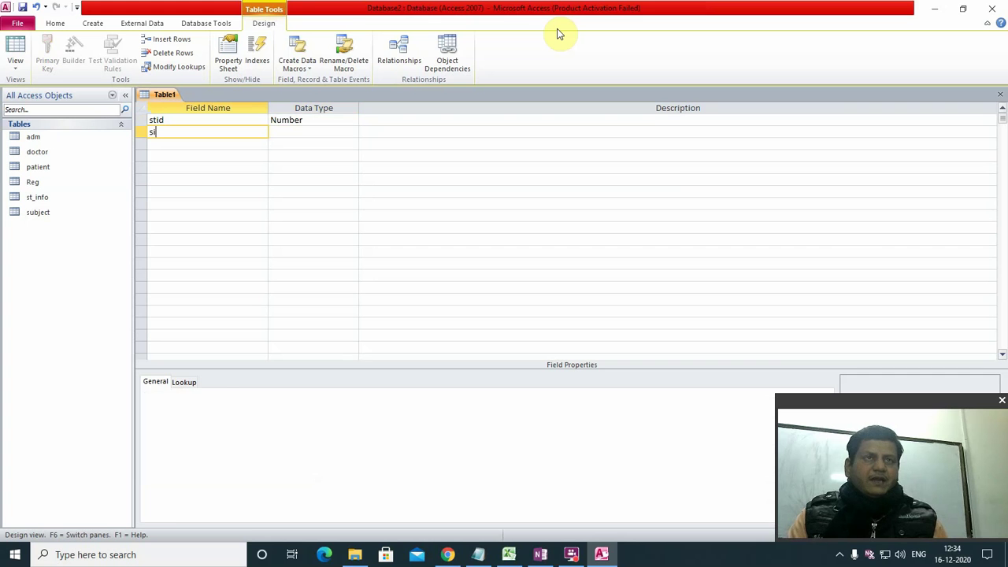
key(Tab)
text(n)
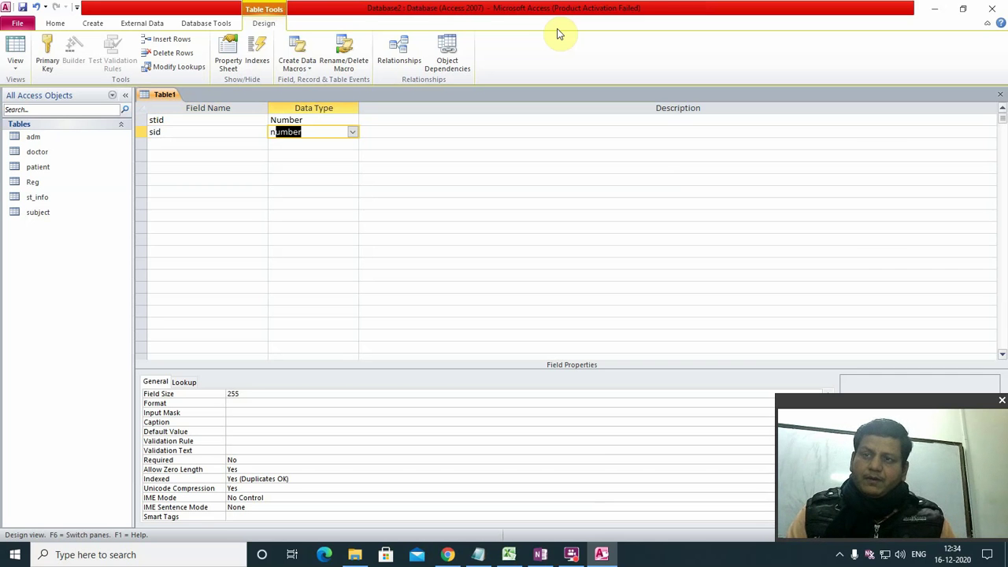
click(181, 145)
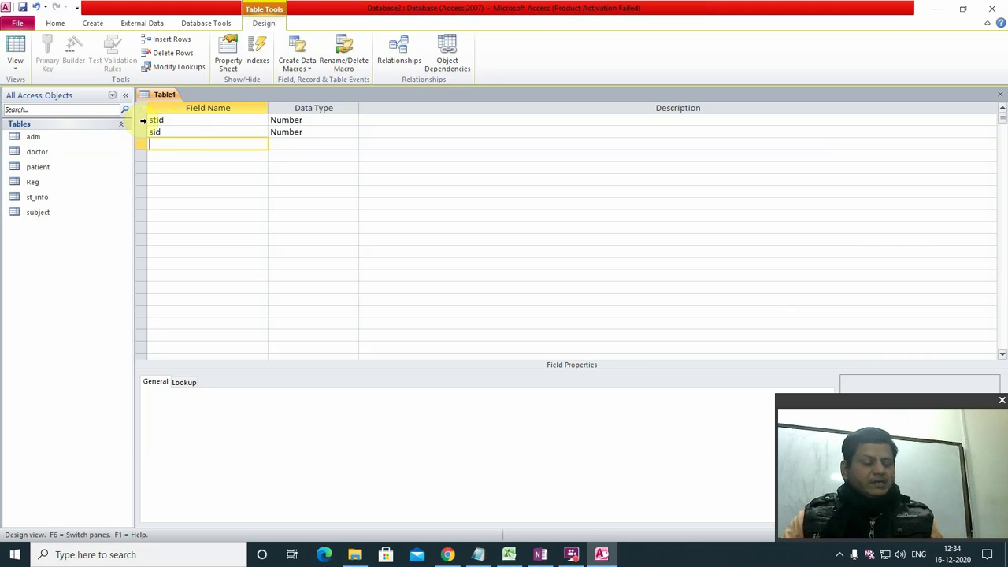
Step: Make stid and sid a composite primary key, then close the table and save it as class
click(144, 120)
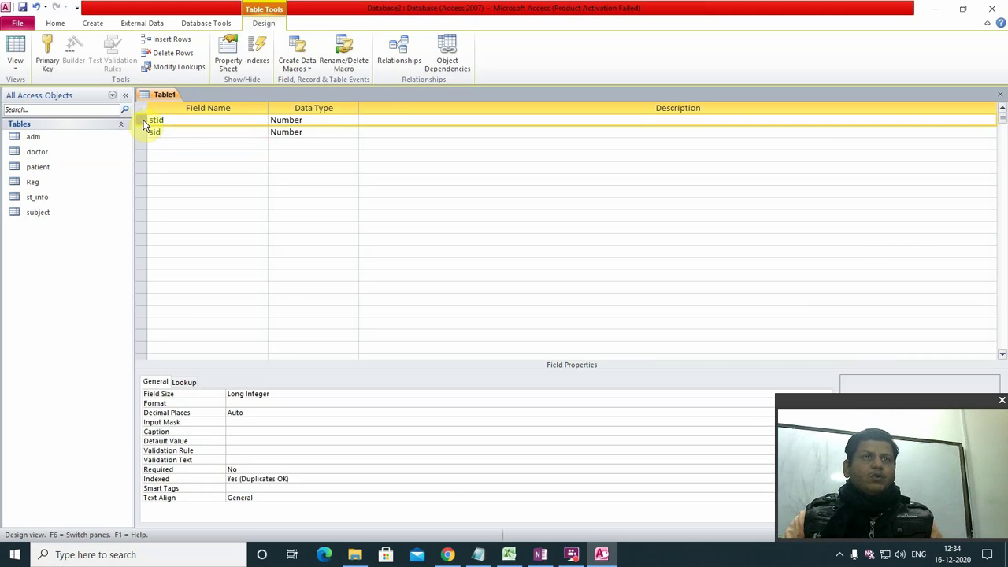
drag(142, 119, 149, 139)
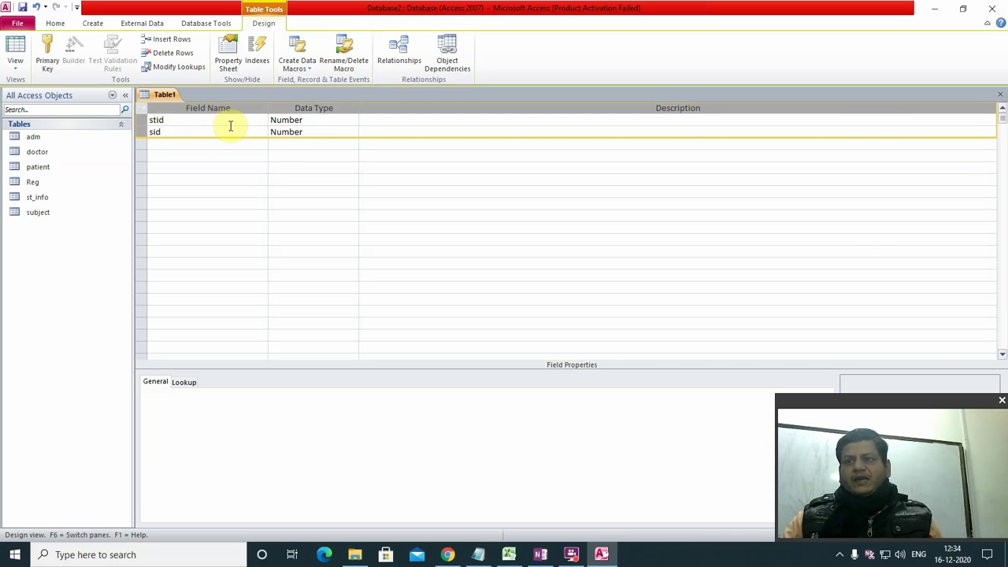
click(47, 60)
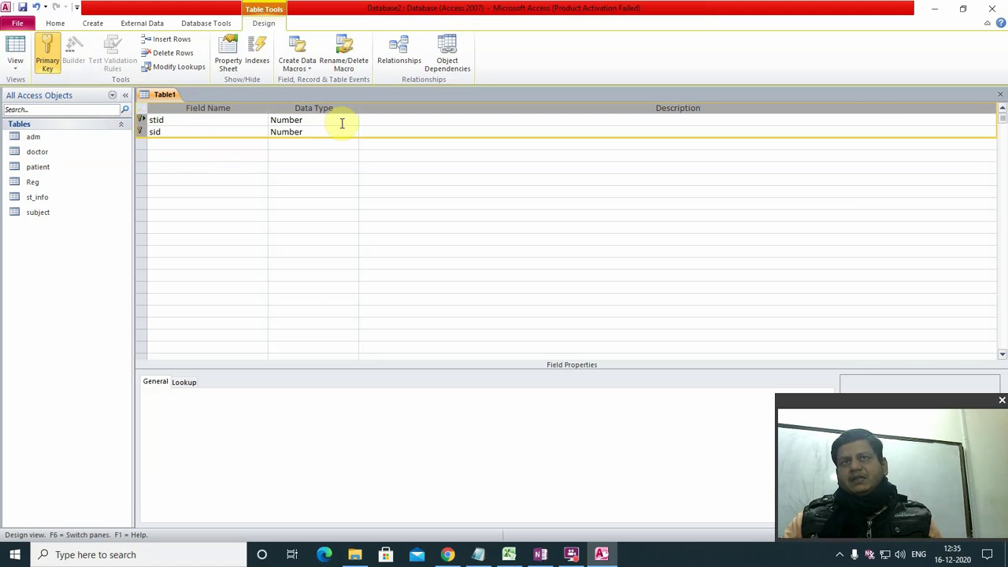
click(1001, 94)
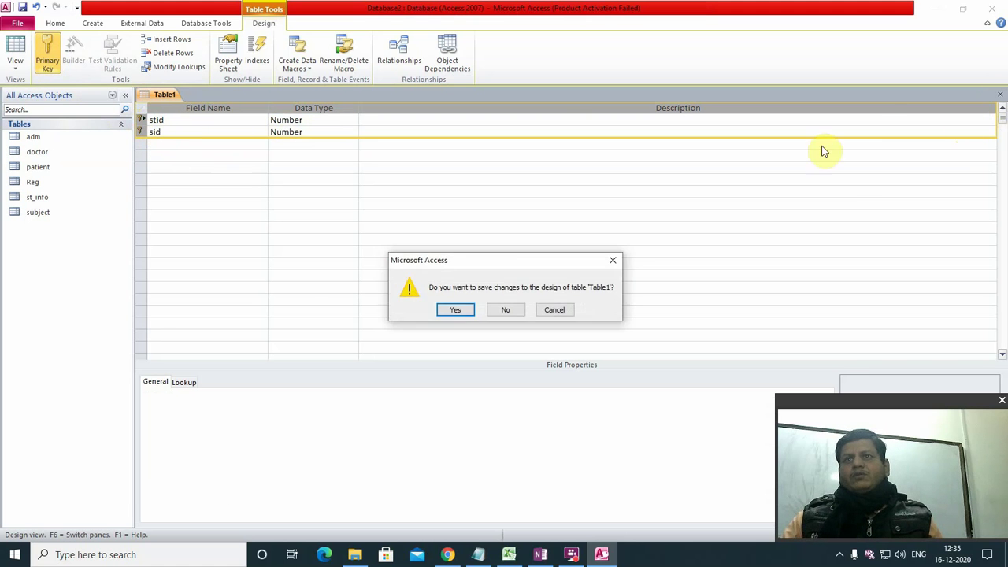
click(459, 309)
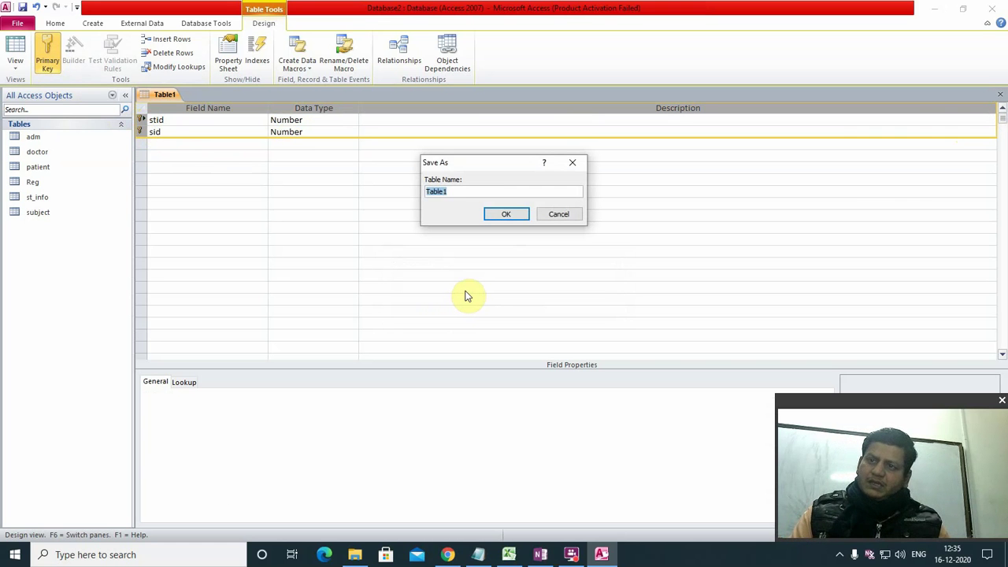
text(class)
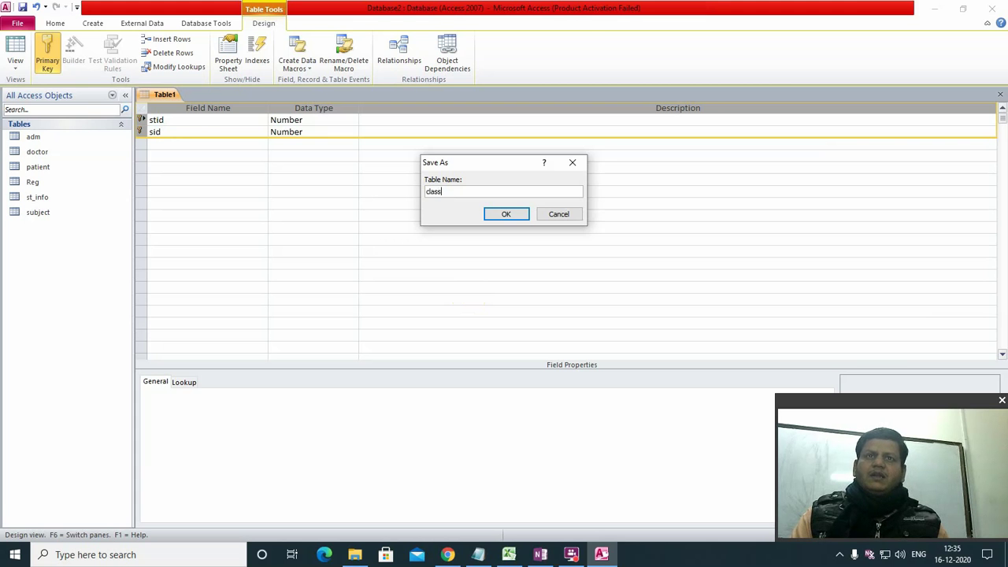
key(Return)
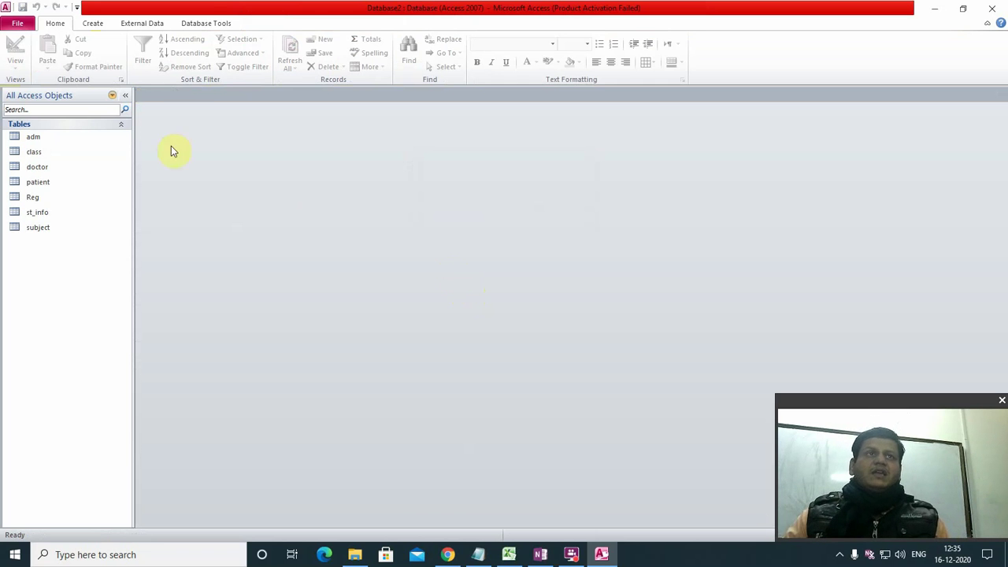
Step: Open the database relationships and clear the existing doctor and patient layout
click(198, 24)
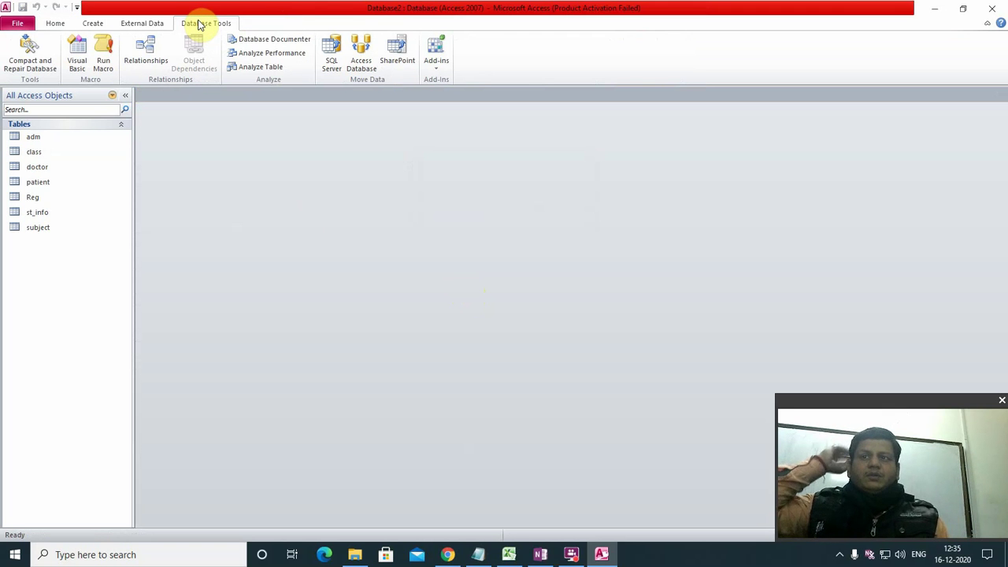
click(142, 53)
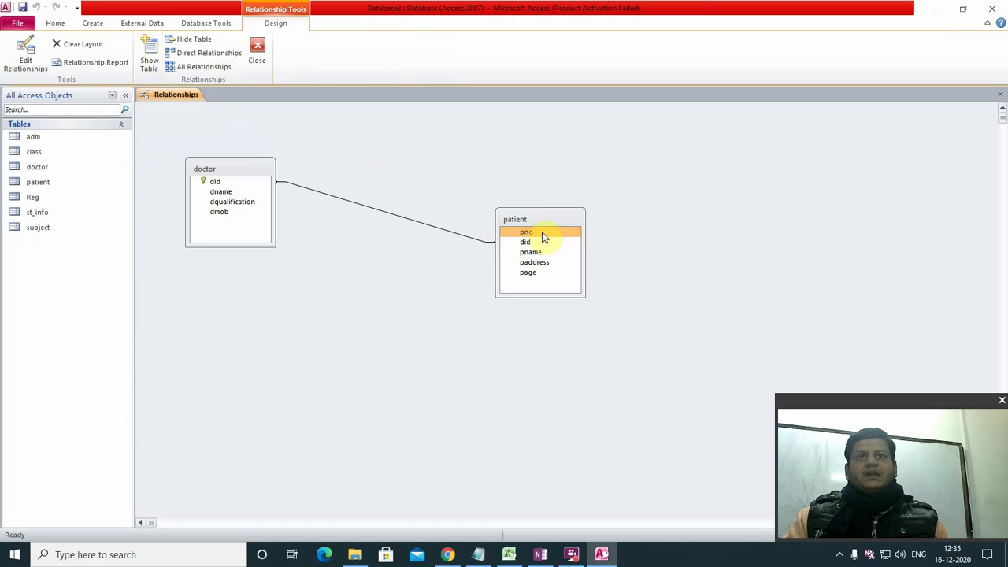
click(81, 44)
click(480, 314)
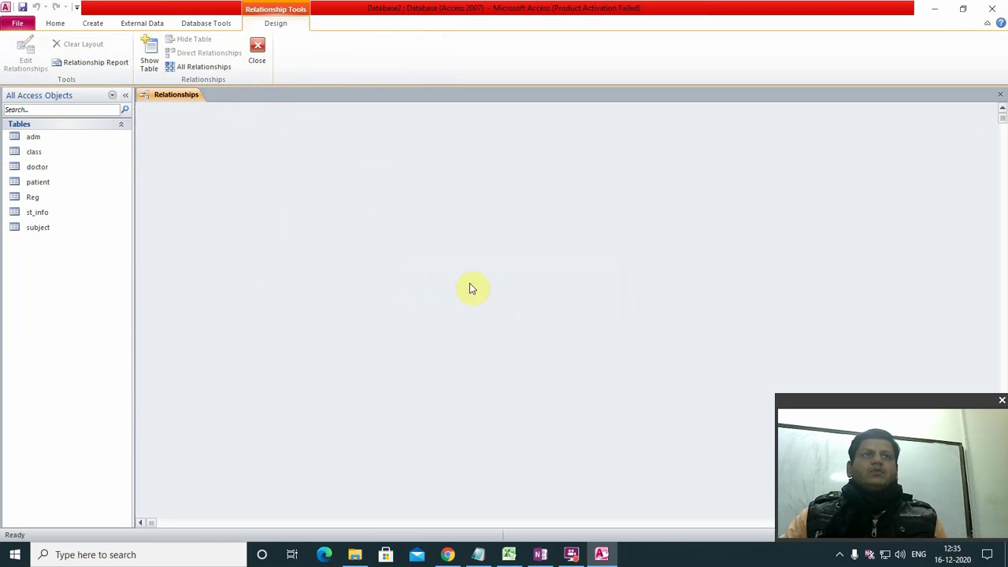
Step: Add the st_info, class and subject tables to the relationships layout
click(149, 57)
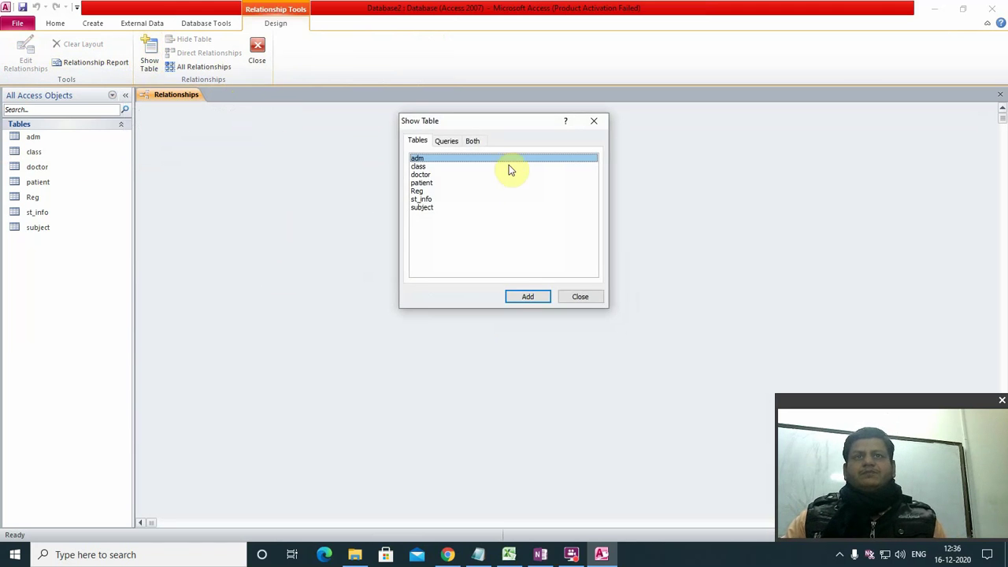
click(426, 200)
click(541, 296)
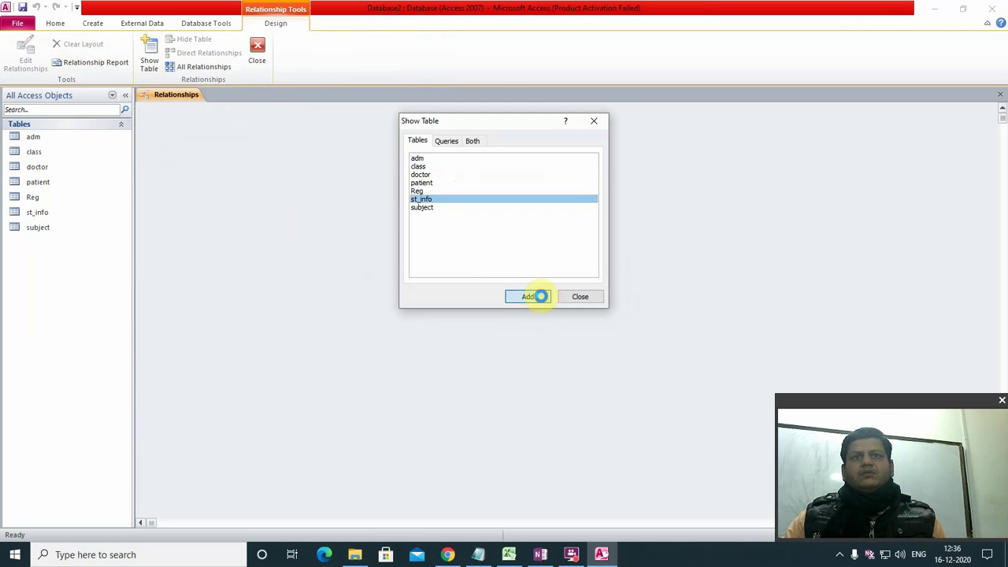
click(428, 167)
click(525, 296)
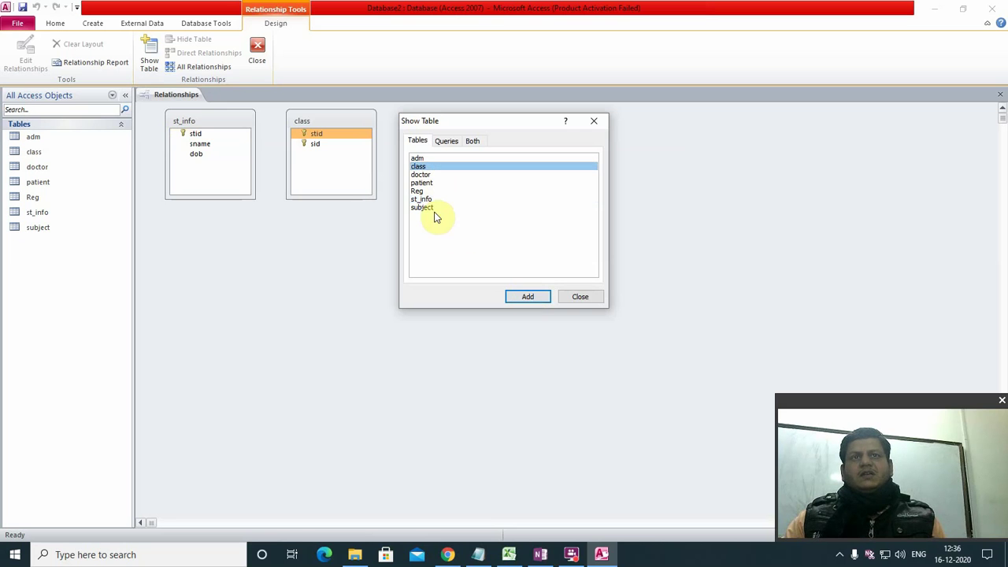
click(434, 208)
click(538, 298)
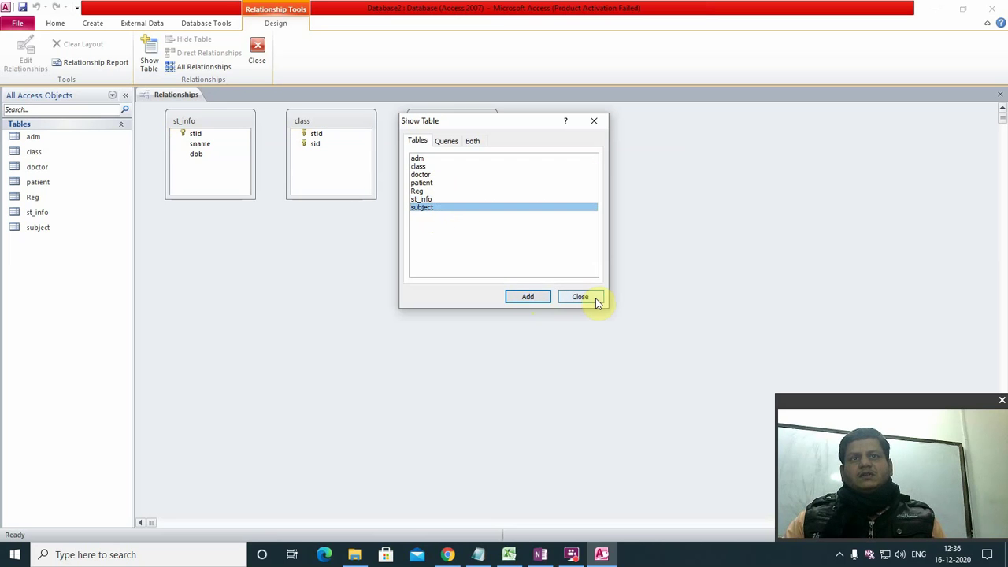
click(596, 303)
Step: Spread the three tables out in a row with class between st_info and subject
drag(458, 120, 677, 228)
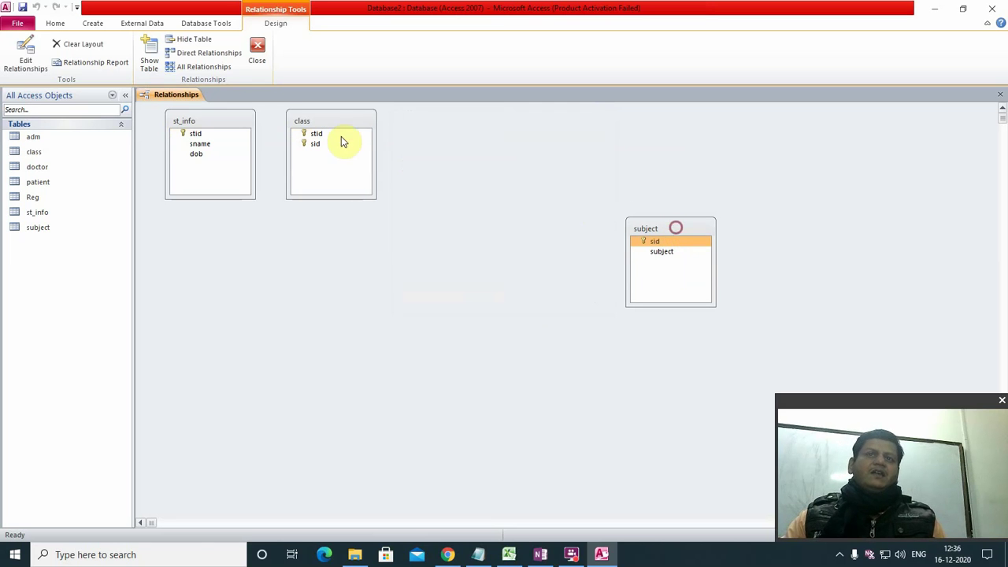
drag(335, 120, 459, 216)
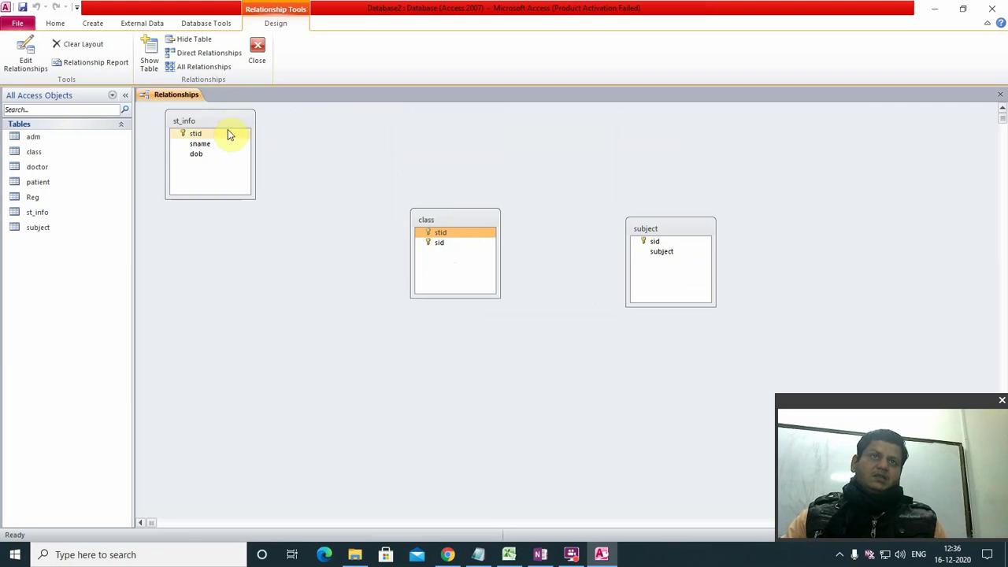
drag(227, 135, 241, 223)
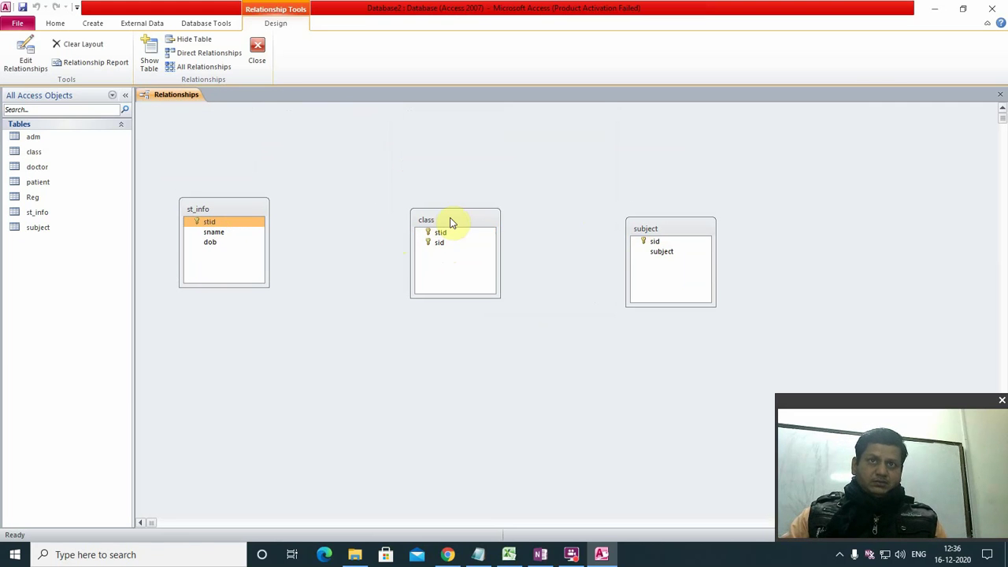
drag(451, 223, 443, 228)
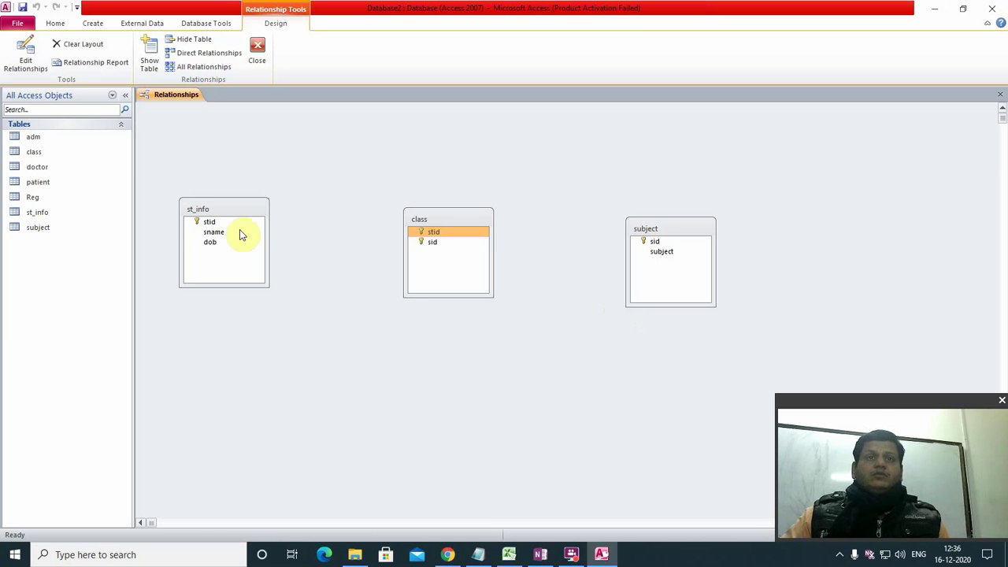
Step: Create relationships from st_info's stid to class's stid and from subject's sid to class's sid
drag(213, 222, 432, 234)
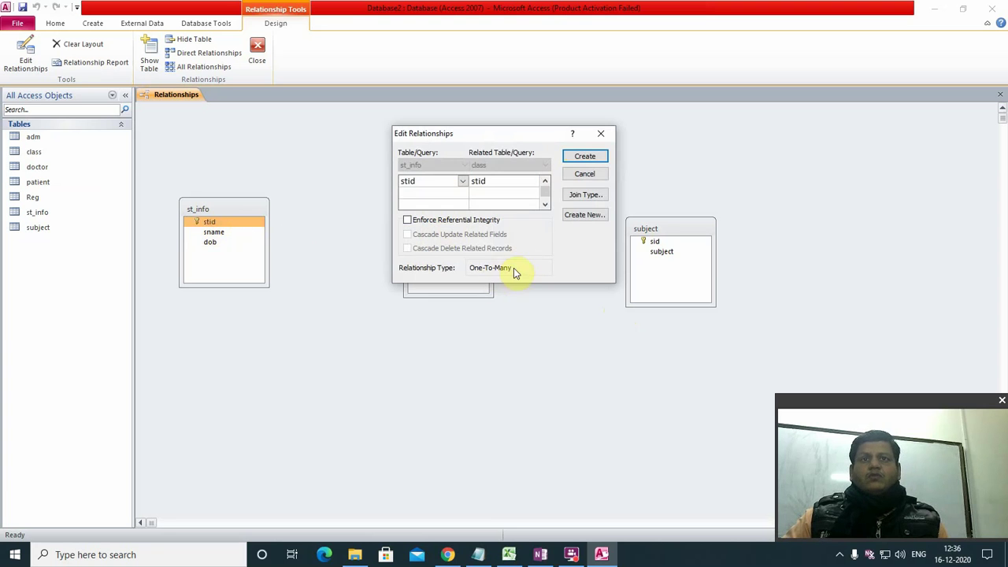
click(585, 156)
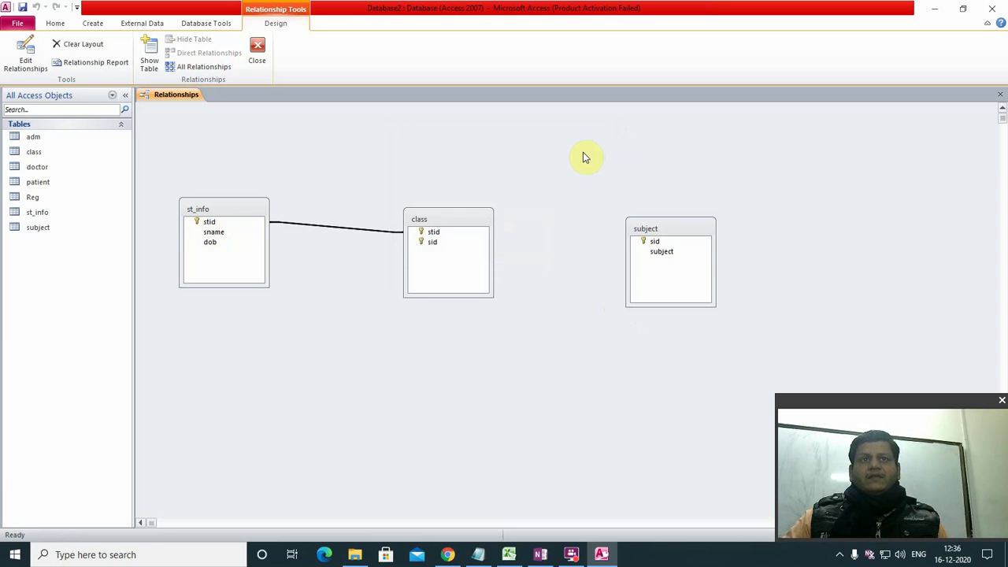
drag(656, 243, 435, 243)
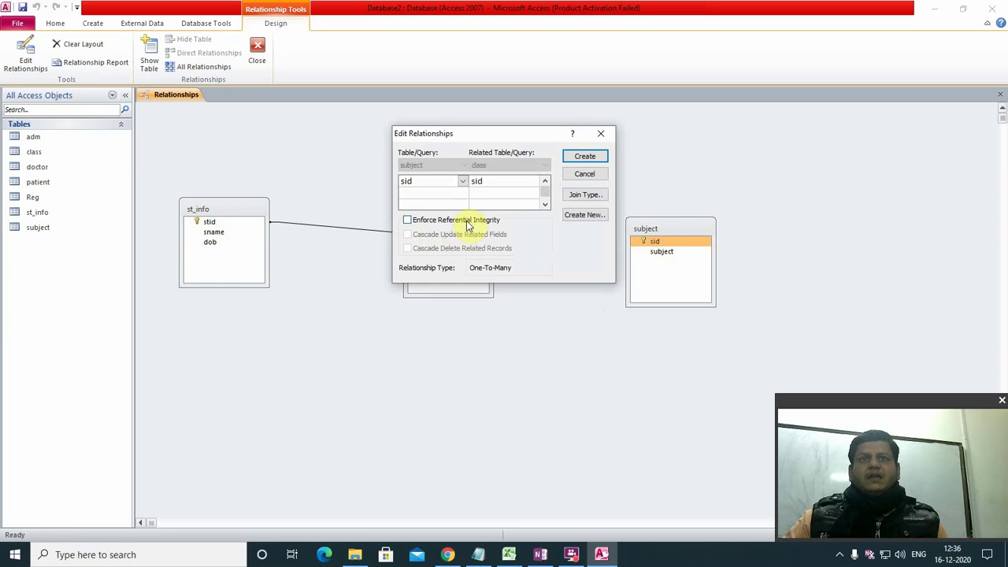
click(580, 159)
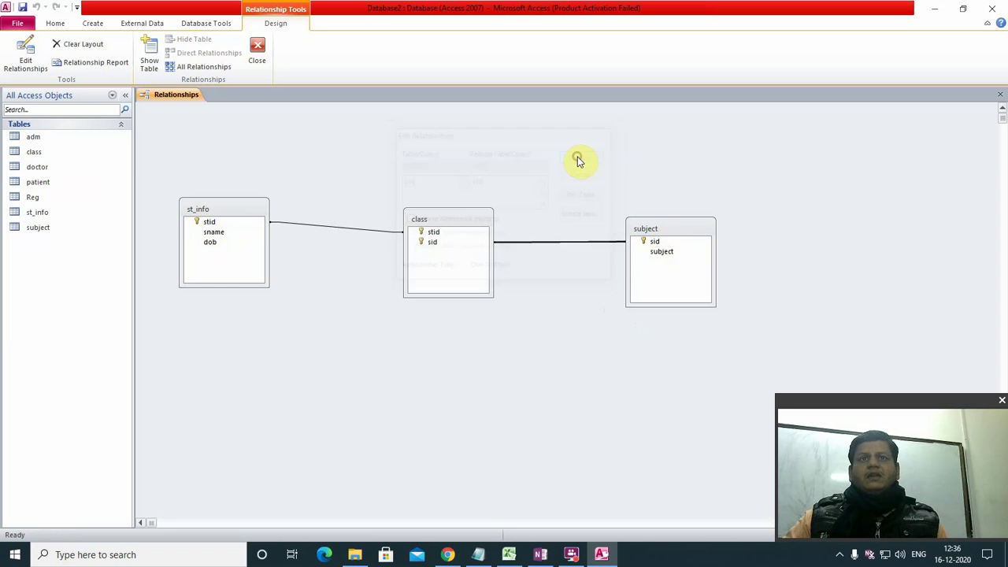
Step: Reposition the class table slightly above and between the other two tables, then close the relationships layout and save it
click(461, 229)
drag(457, 218, 451, 361)
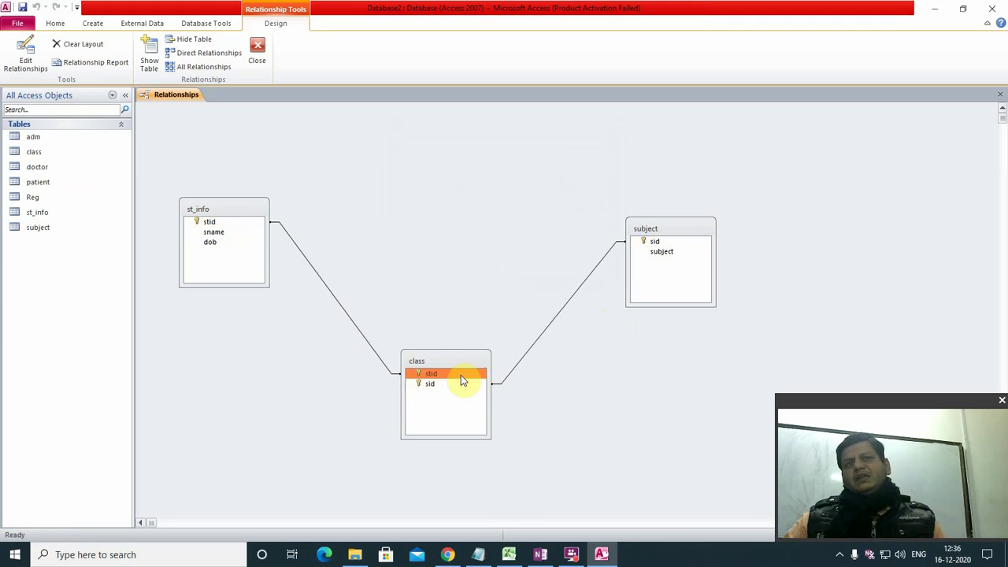
drag(453, 360, 449, 197)
drag(452, 139, 443, 162)
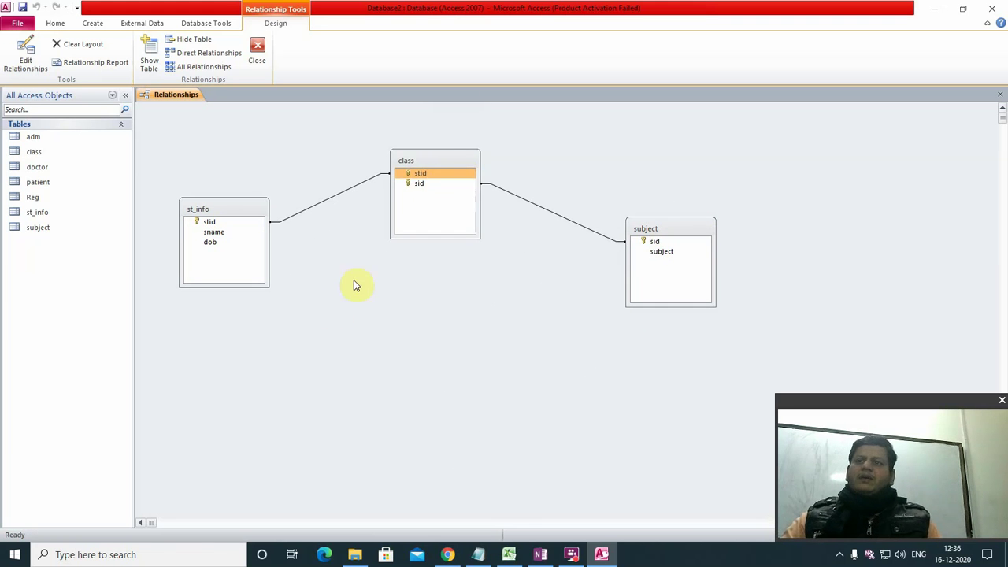
click(999, 94)
click(460, 312)
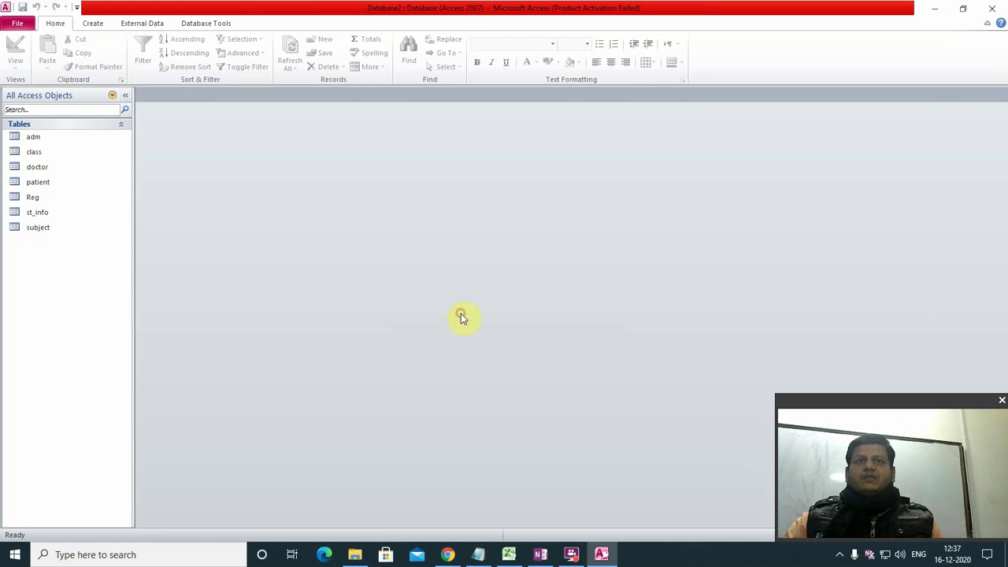
Step: Open the st_info table and enter a first record with stid 1, the student's name and date of birth
double_click(35, 213)
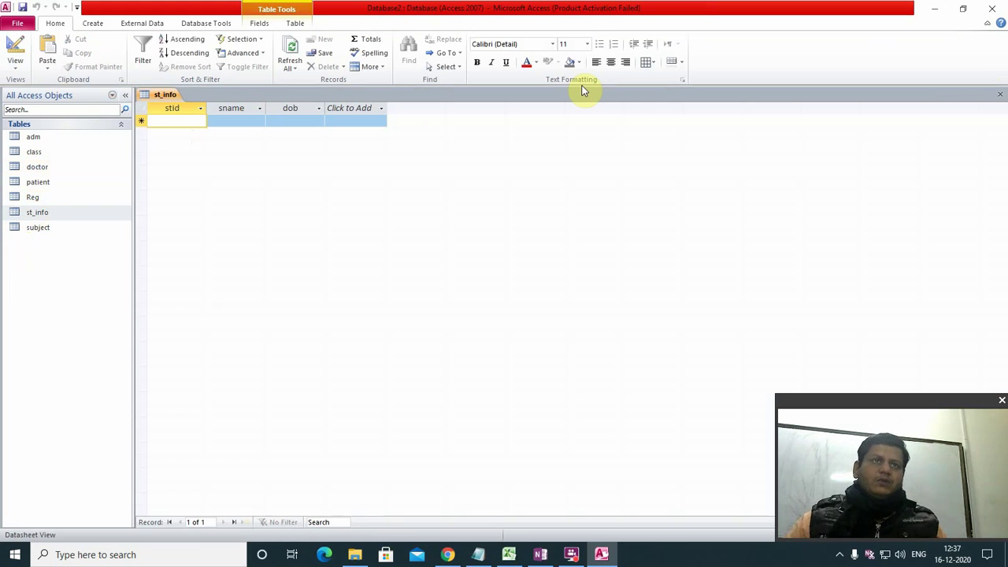
text(1)
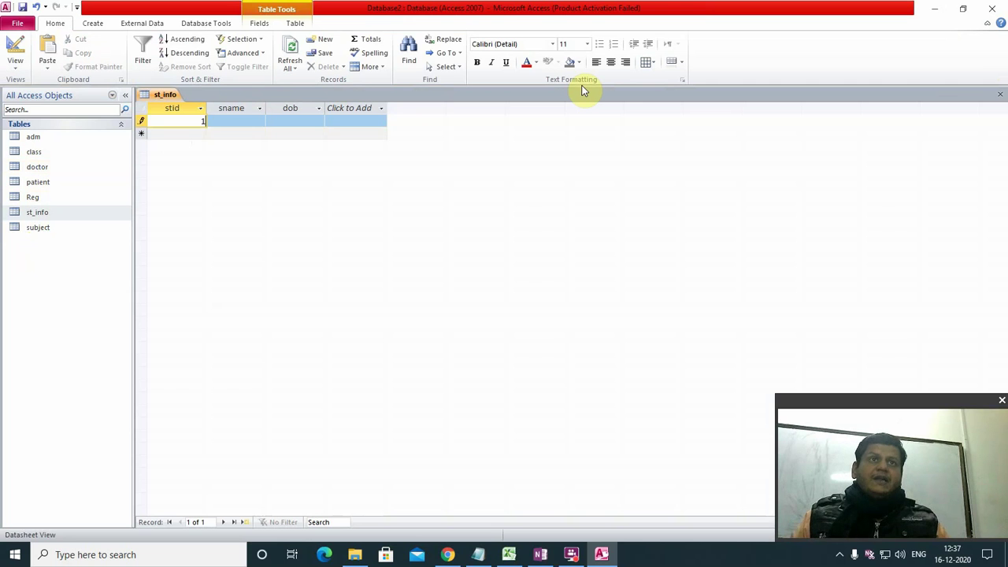
key(Tab)
text(ram)
key(Tab)
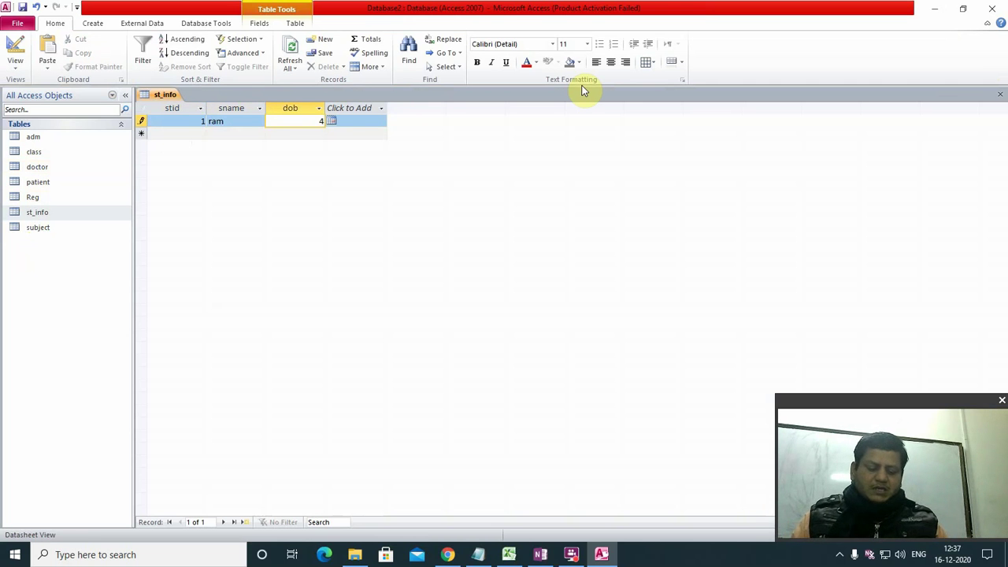
text(4/7/)
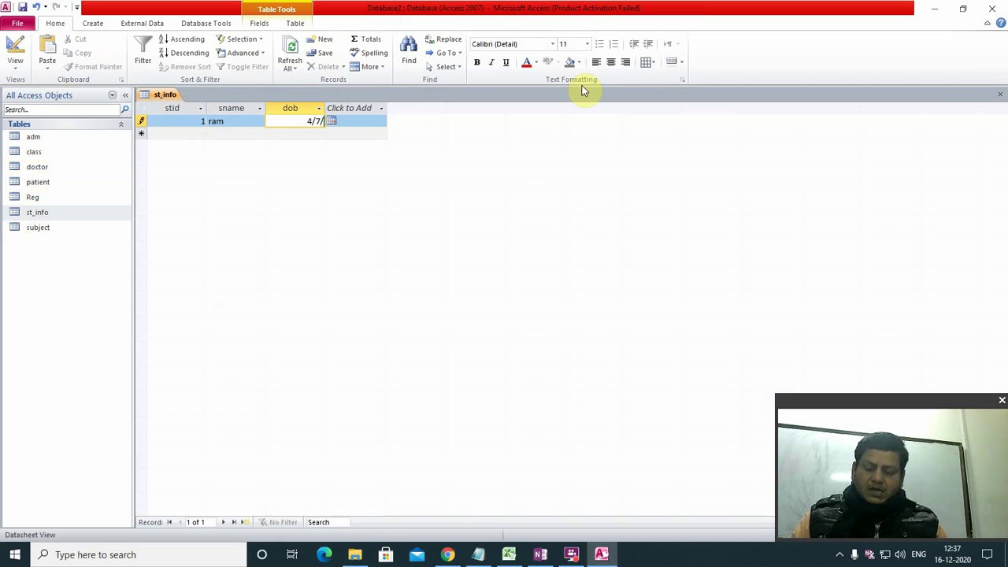
text(1992)
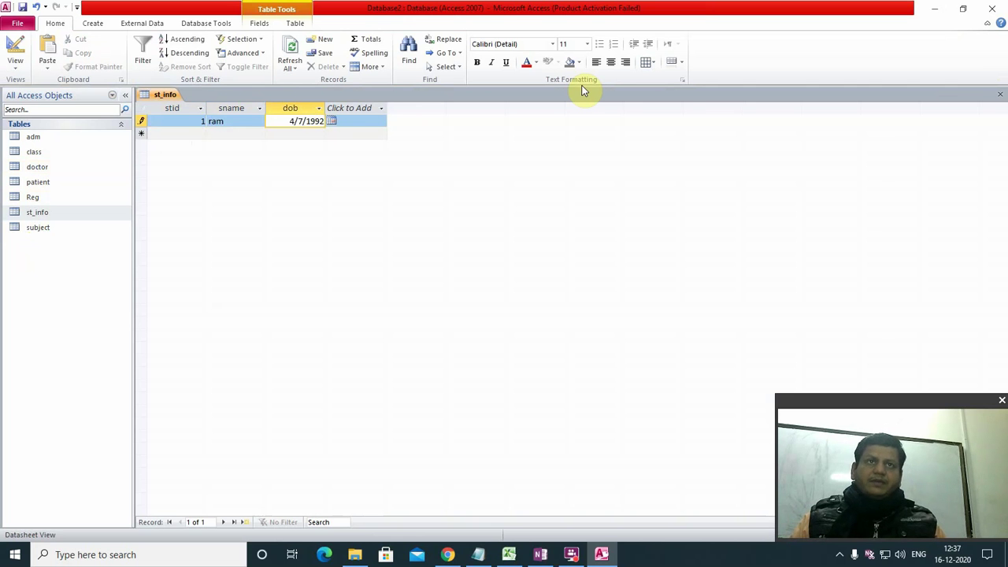
key(Down)
Step: Add a second st_info record with stid 2, the student's name and date of birth
key(shift+Tab)
key(shift+Tab)
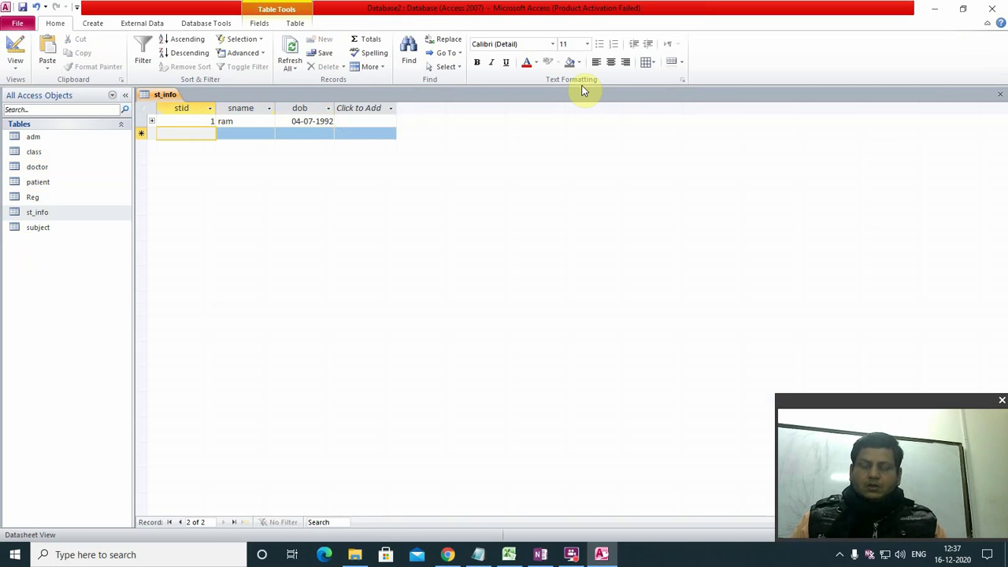
text(2)
key(Tab)
text(ramesh)
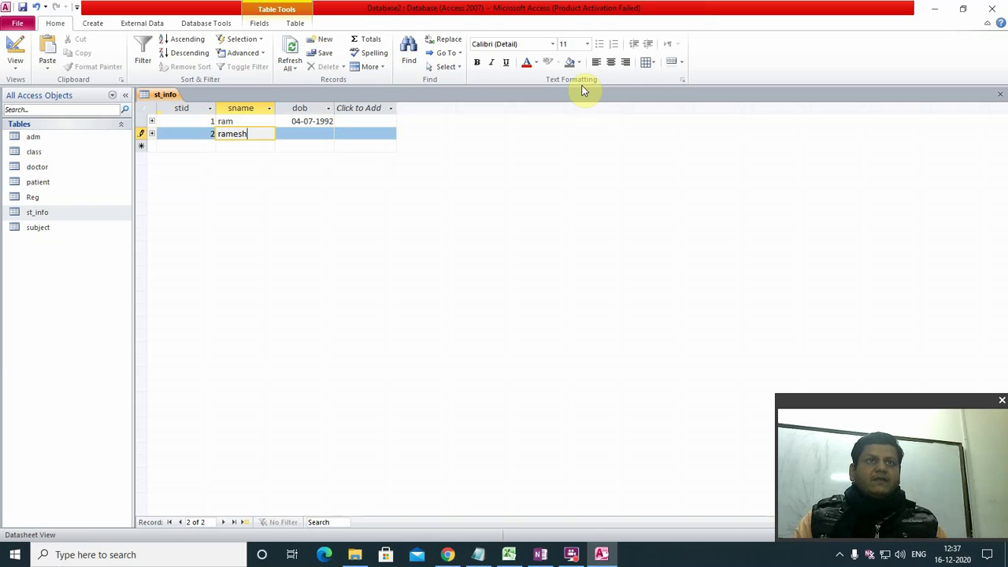
key(Tab)
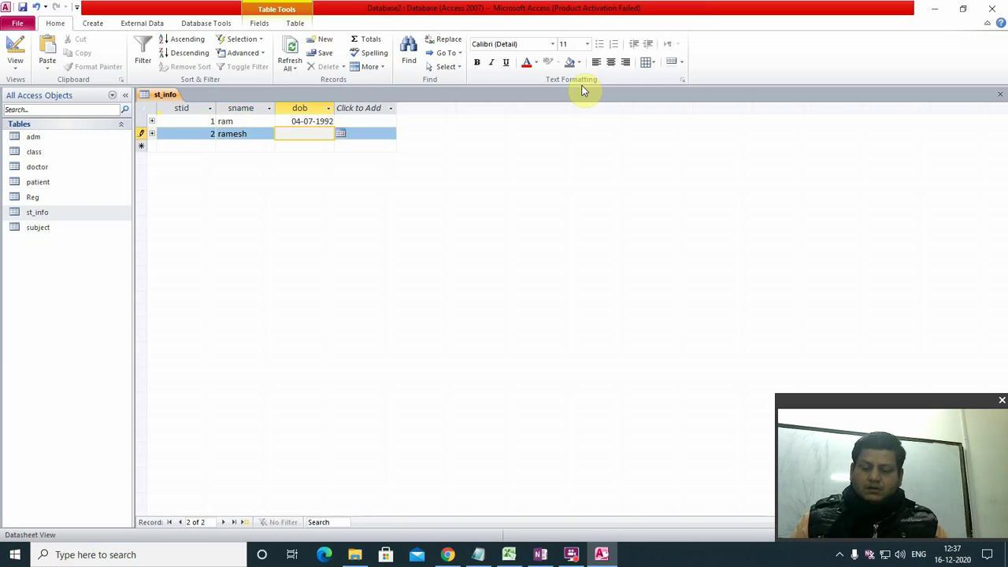
text(8/8)
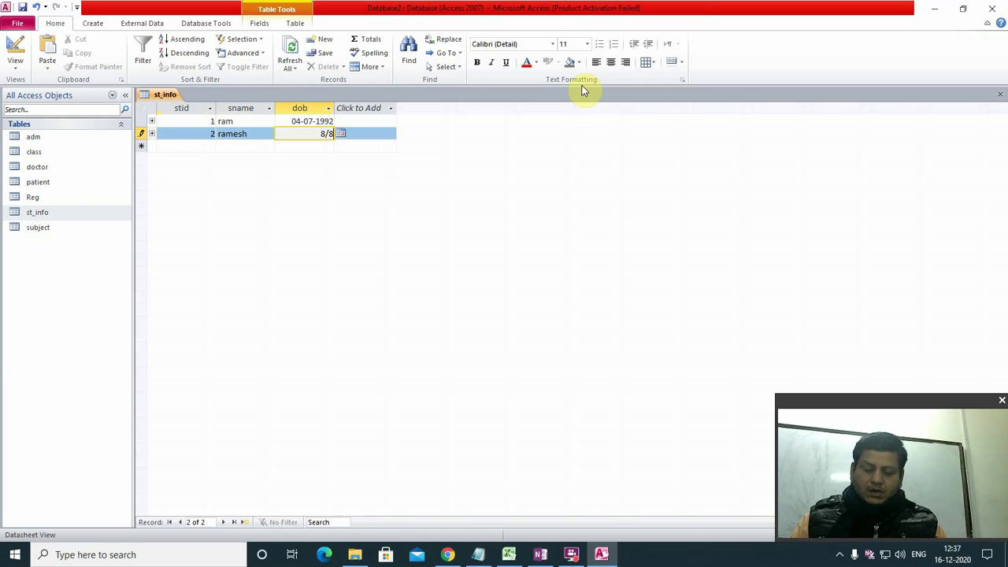
text(/19)
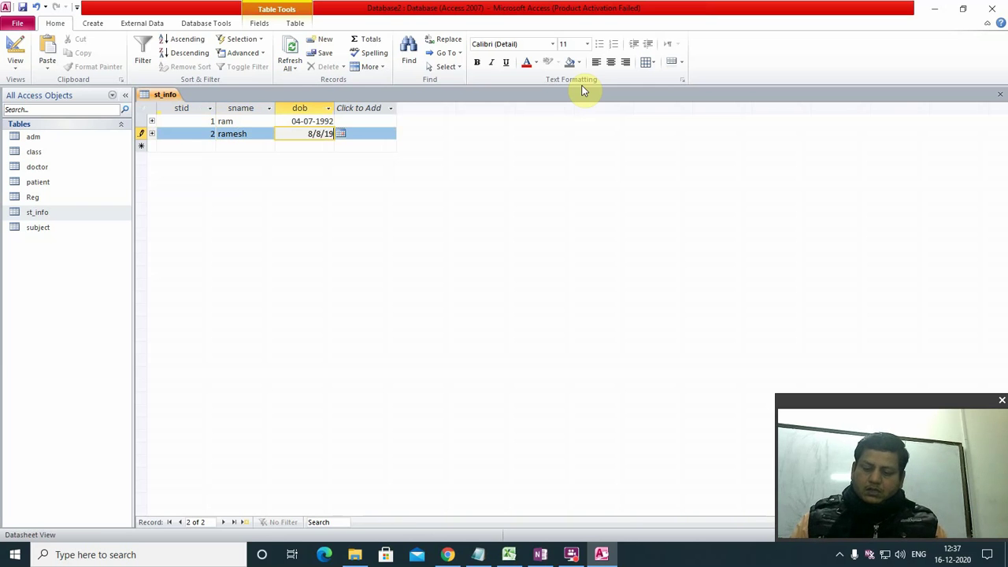
text(90)
key(Tab)
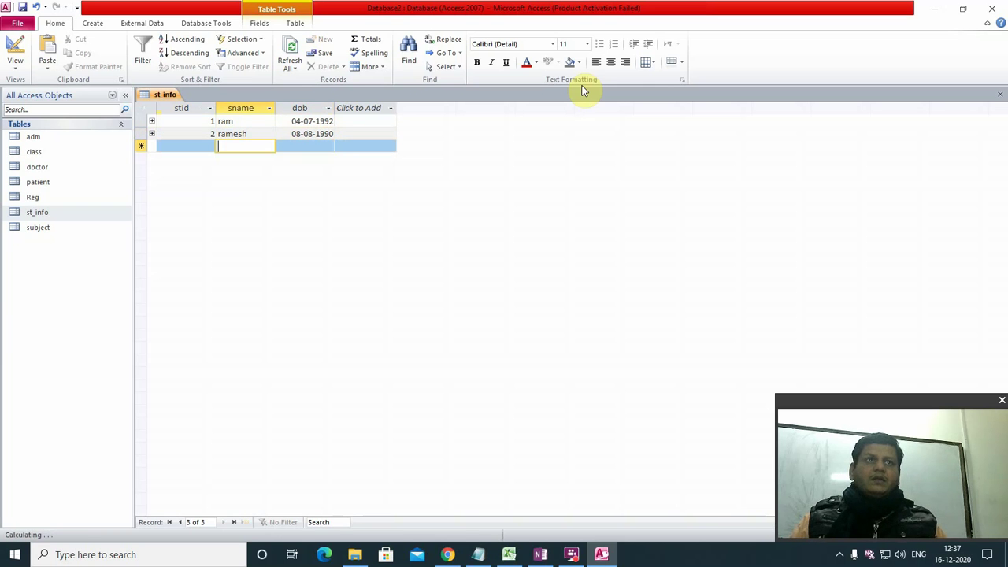
Step: Add a third st_info record with stid 3, the student's name and date of birth, and close the table
key(shift+Tab)
text(3)
key(Tab)
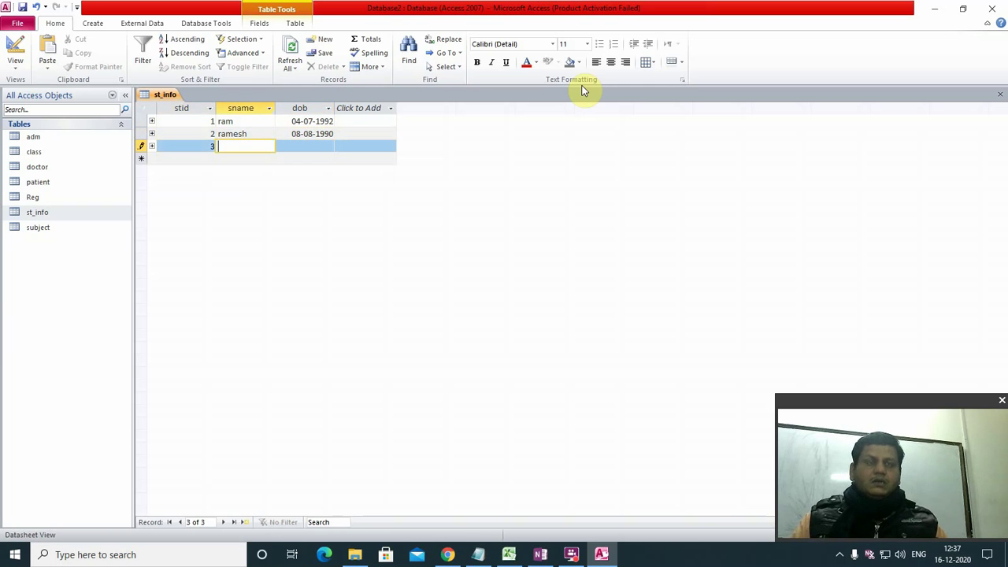
text(arun)
key(Tab)
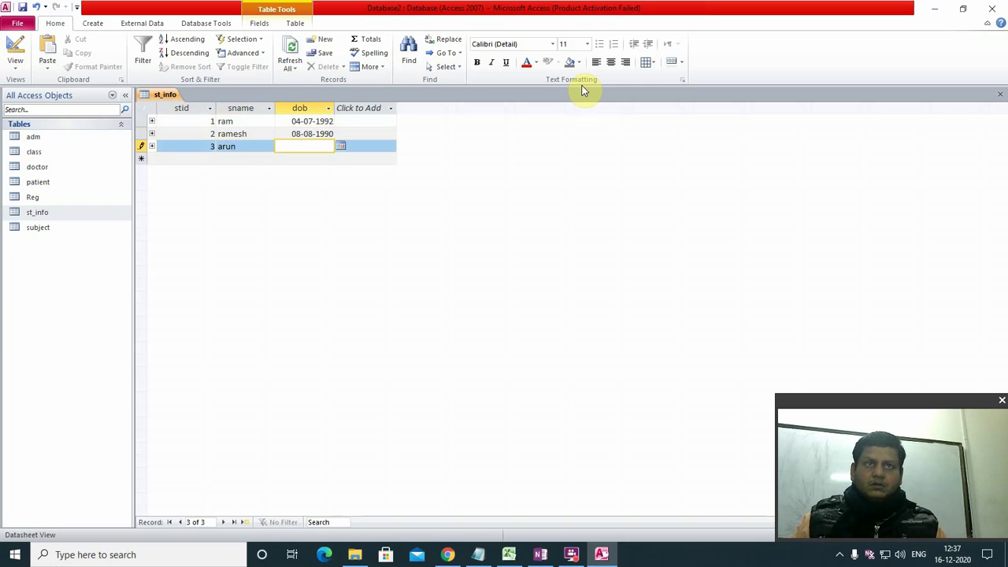
text(10/10/)
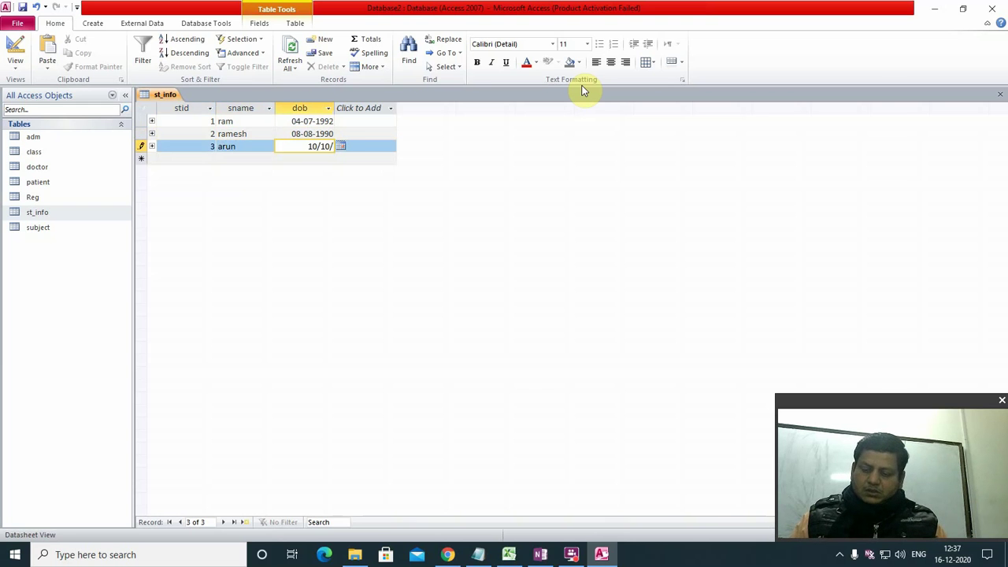
text(1993)
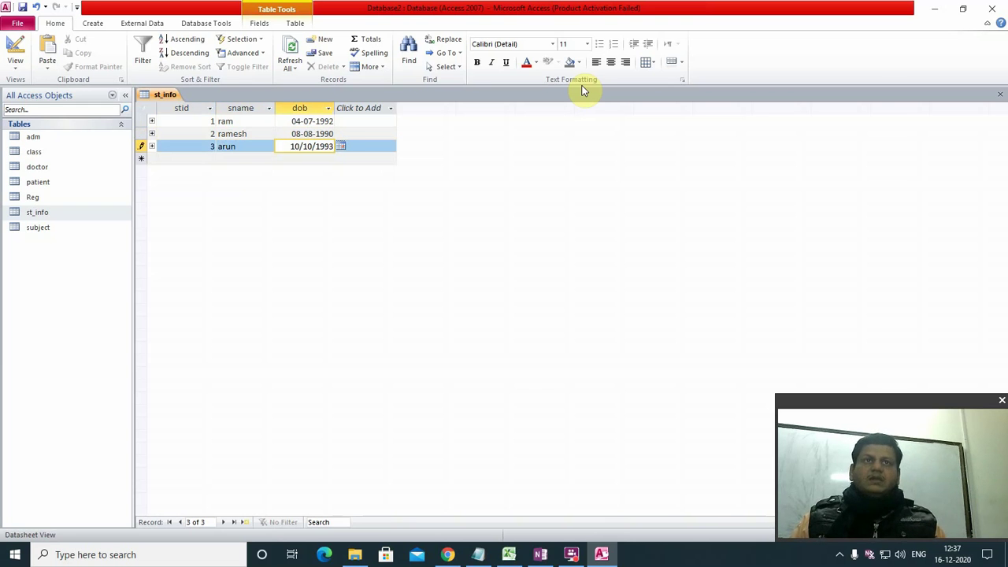
key(Down)
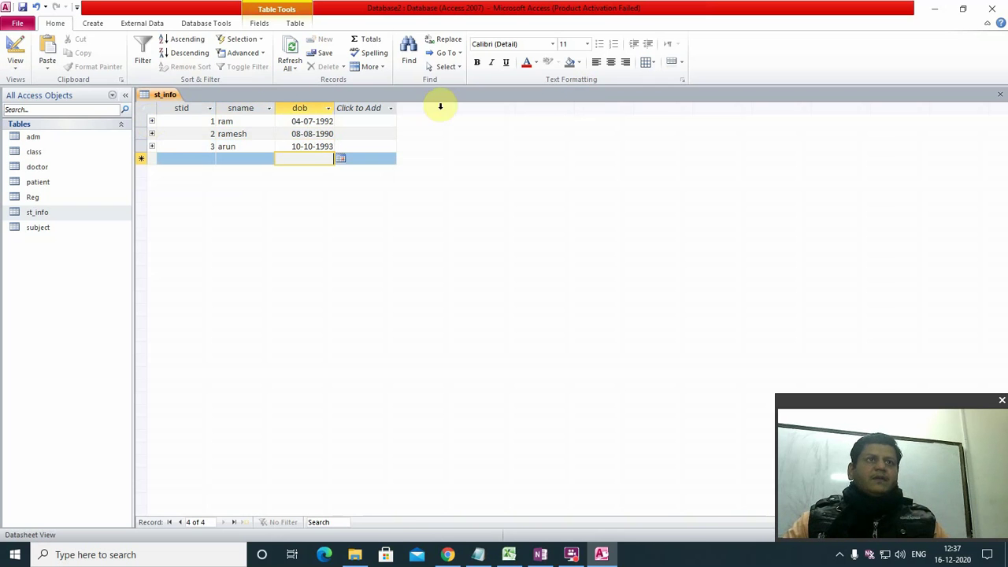
click(1001, 96)
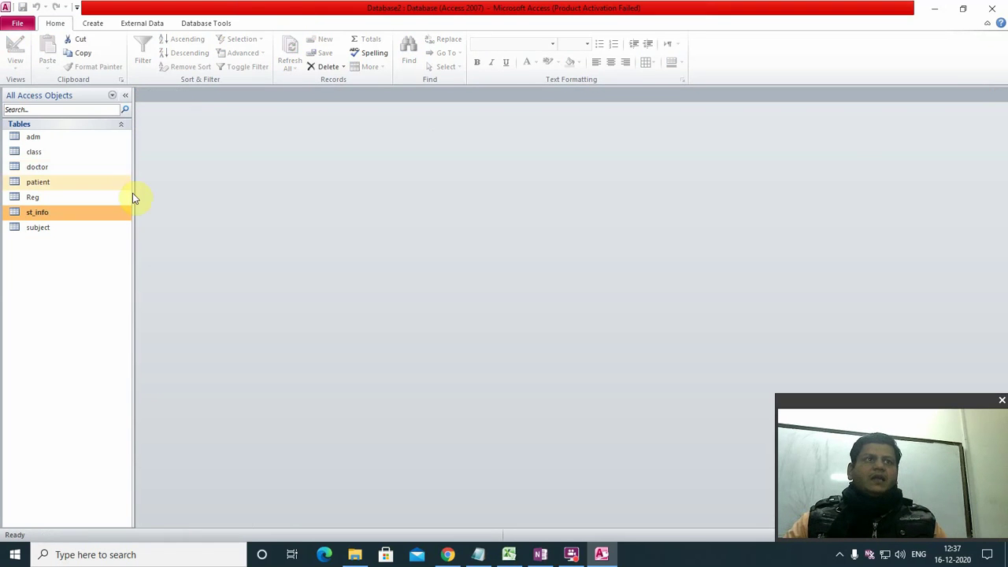
Step: Open the subject table and enter a first record with sid 101 and subject access
click(38, 228)
double_click(39, 229)
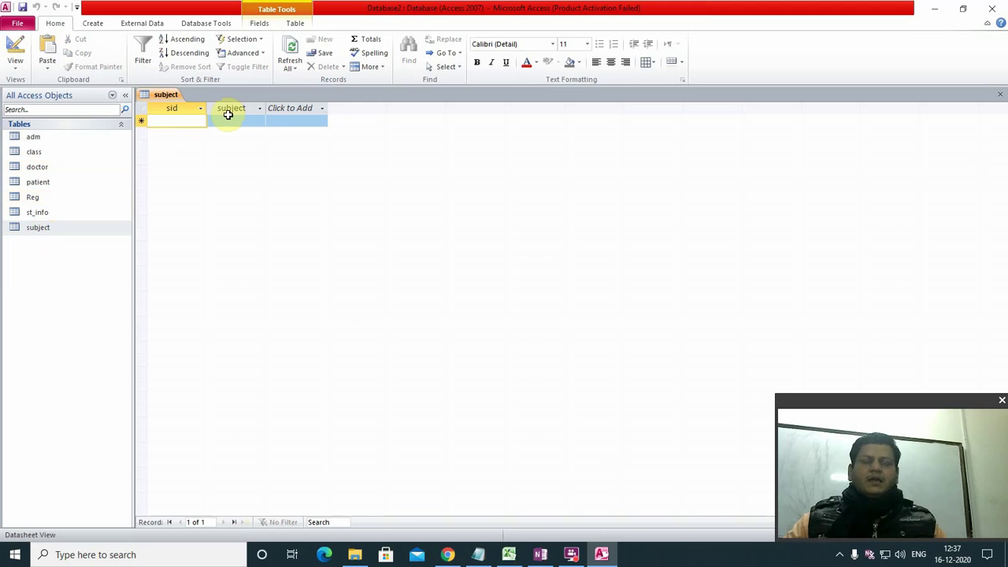
text(1)
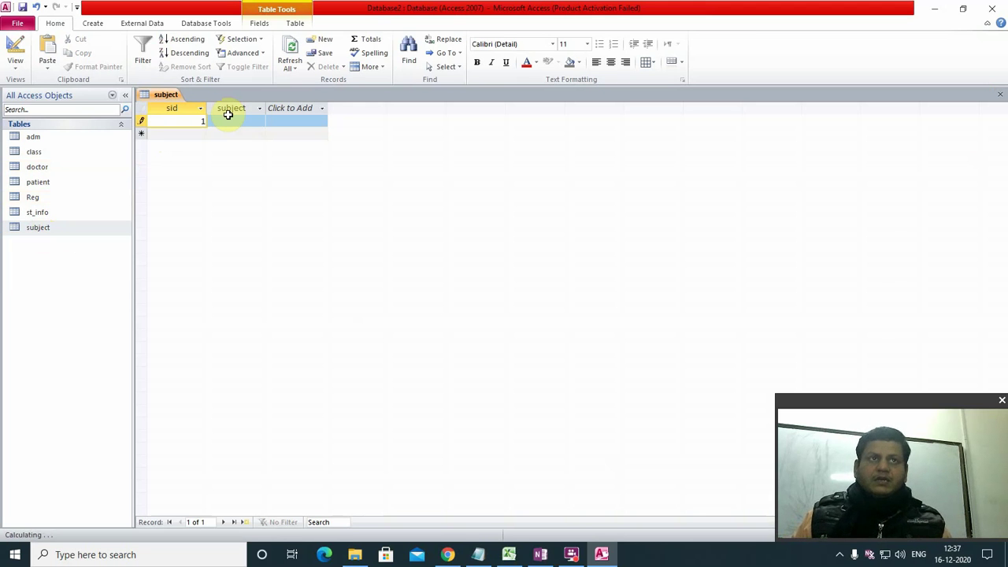
key(Tab)
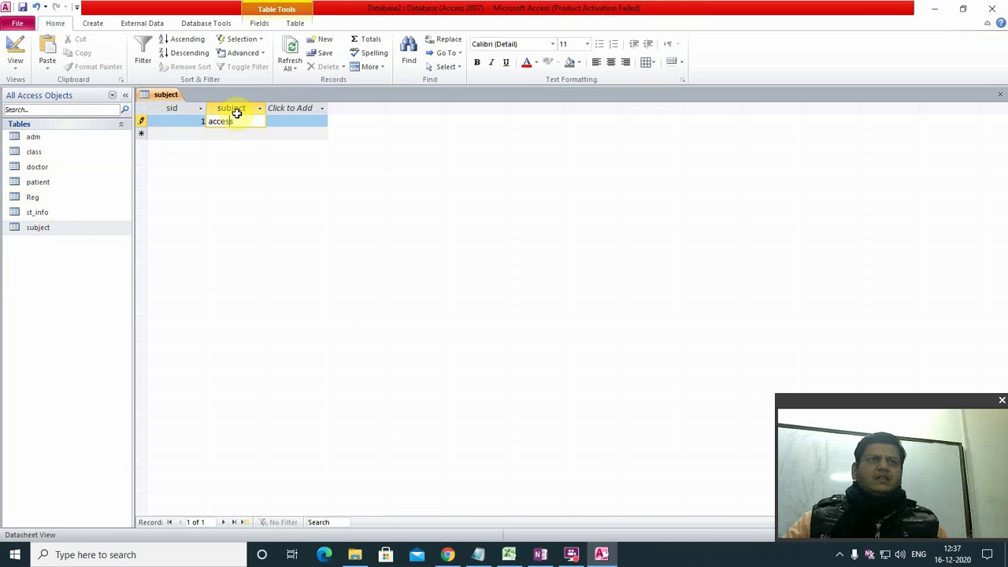
click(199, 120)
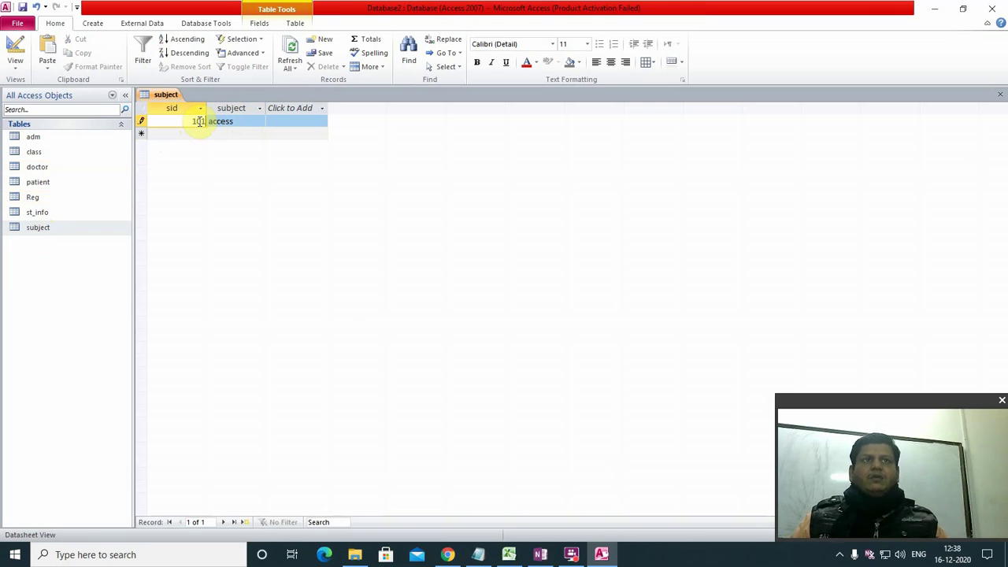
key(Down)
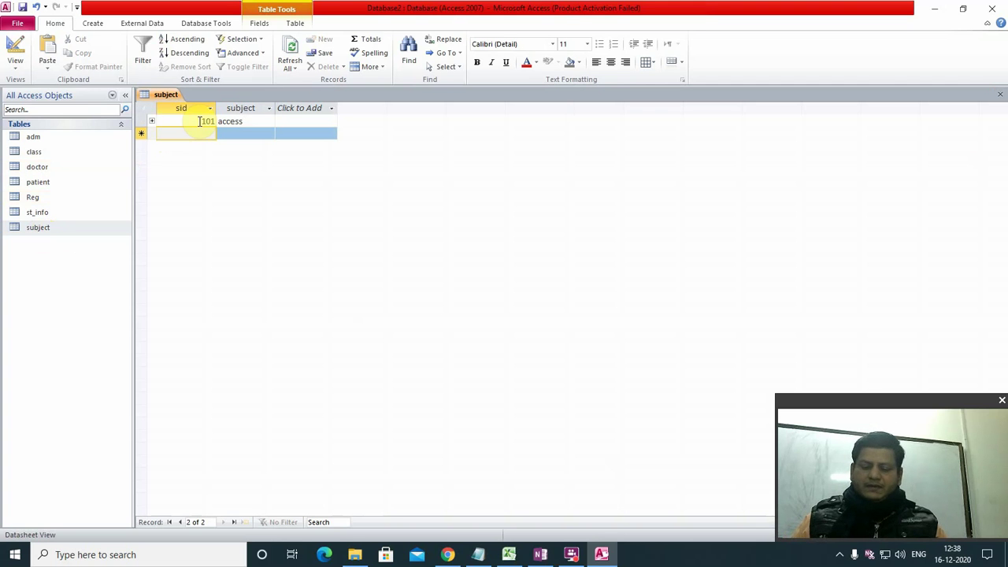
Step: Add two more subject records: sid 102 for fundamental and sid 103 for pc-package
text(102)
key(Tab)
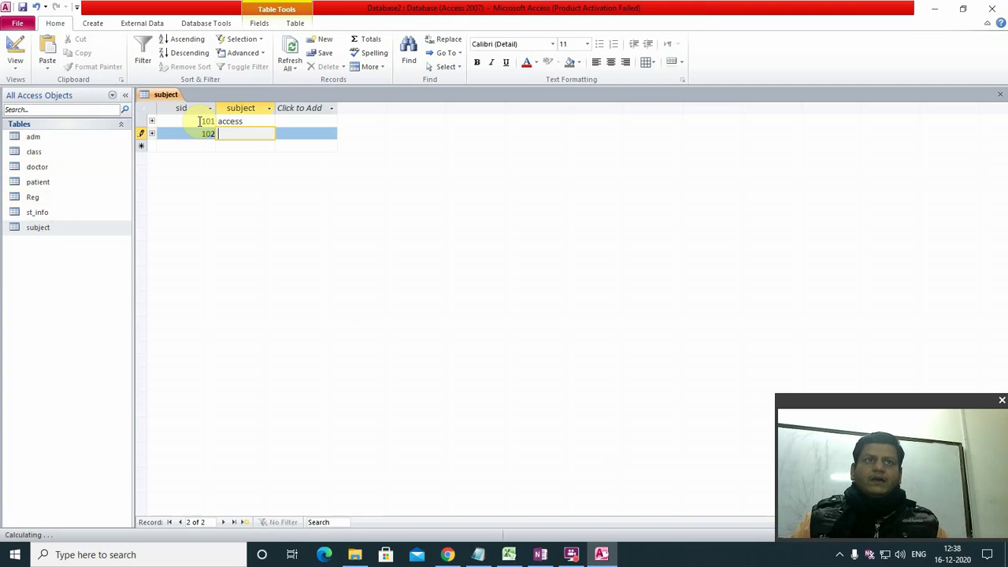
text(funda)
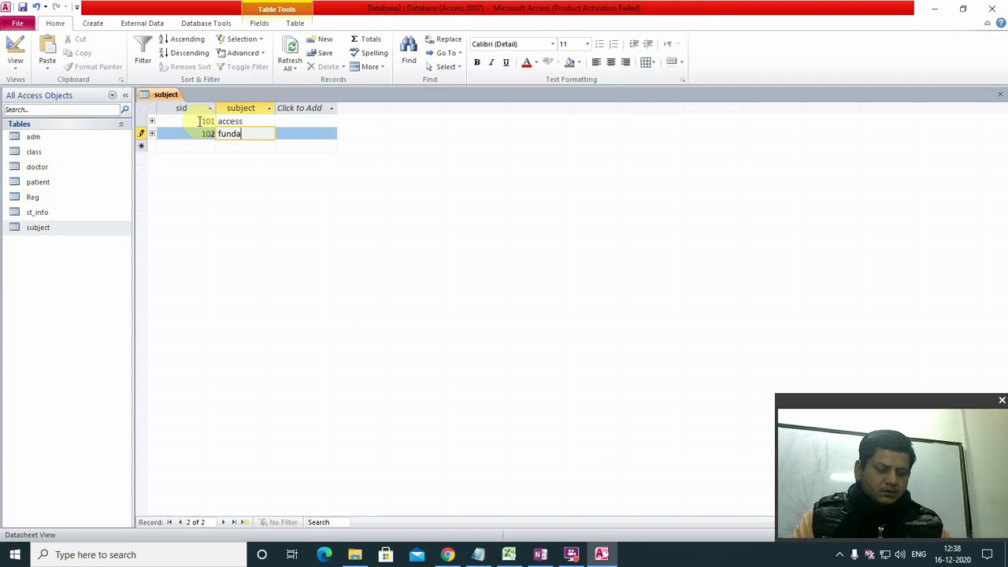
text(mental)
key(Tab)
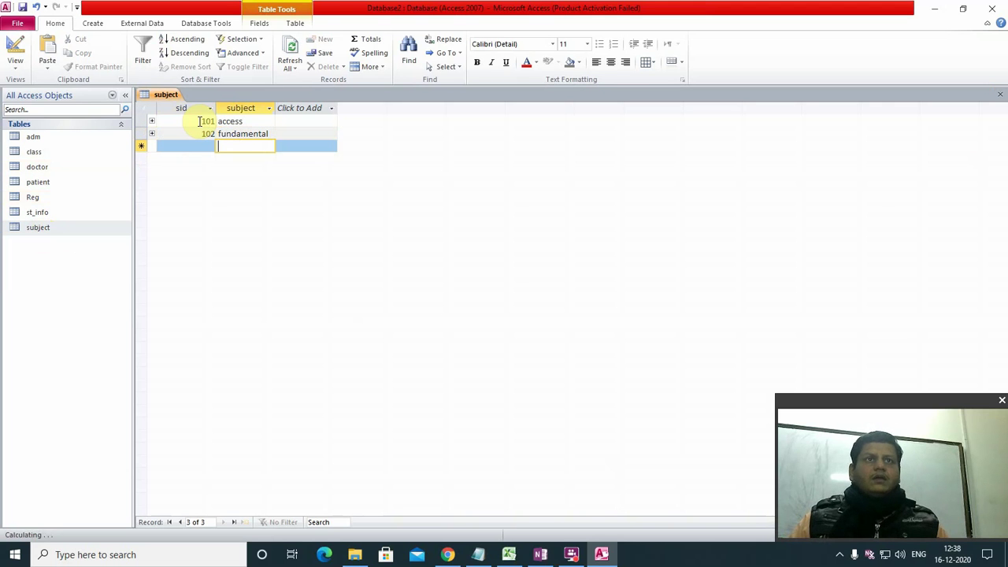
text(103)
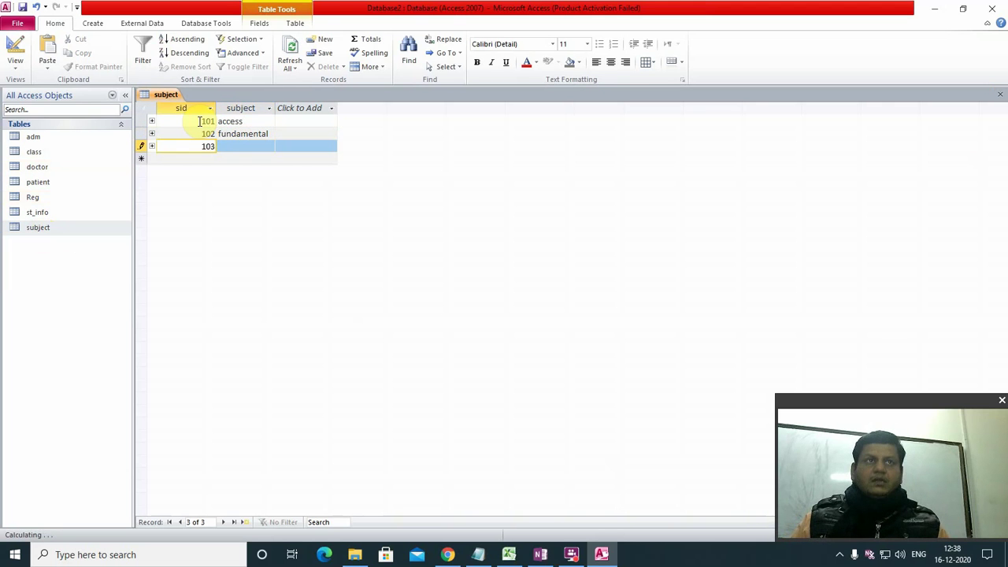
key(Tab)
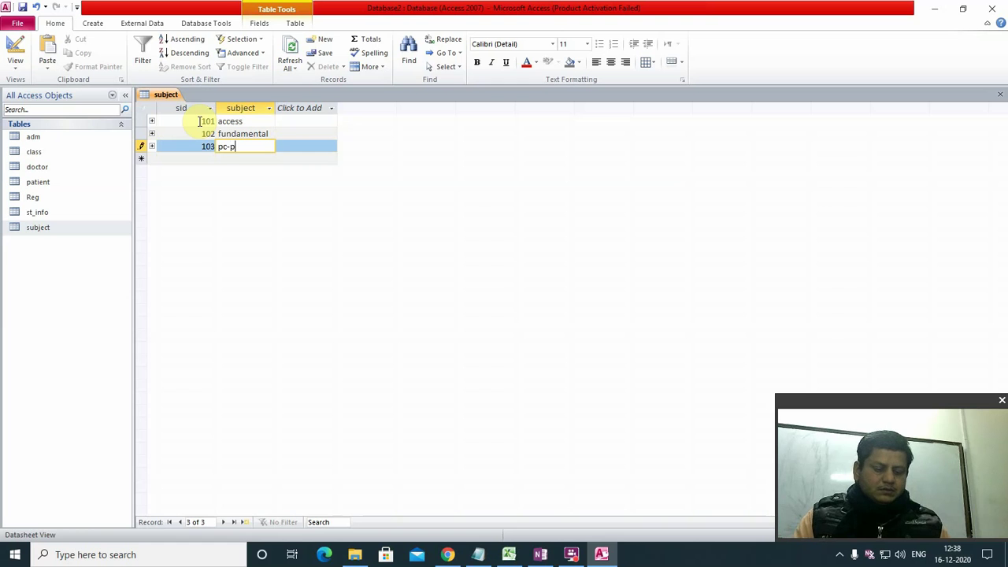
text(pc-package)
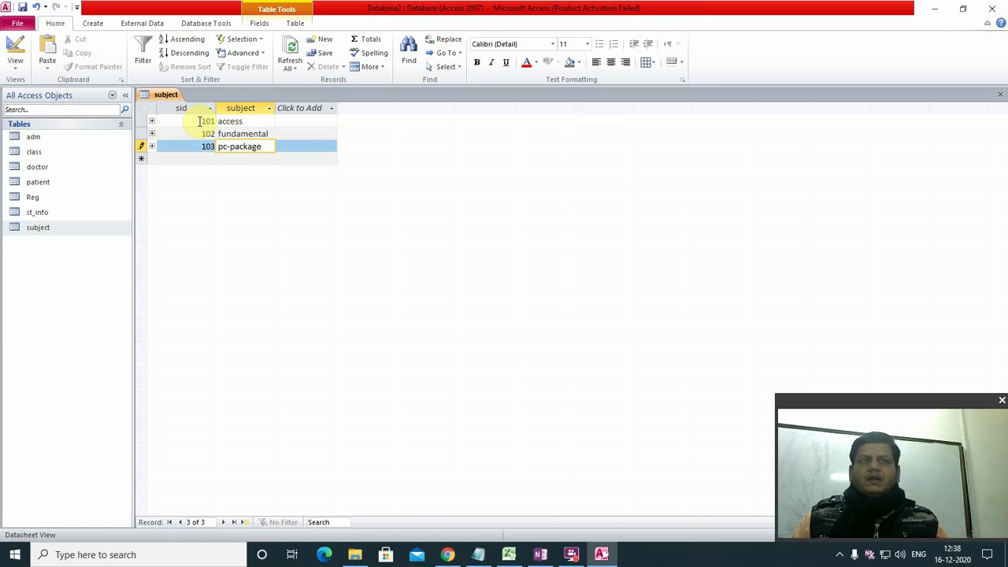
key(Tab)
Step: Add a fourth subject record with sid 104 and subject vb.net, and commit it
text(10)
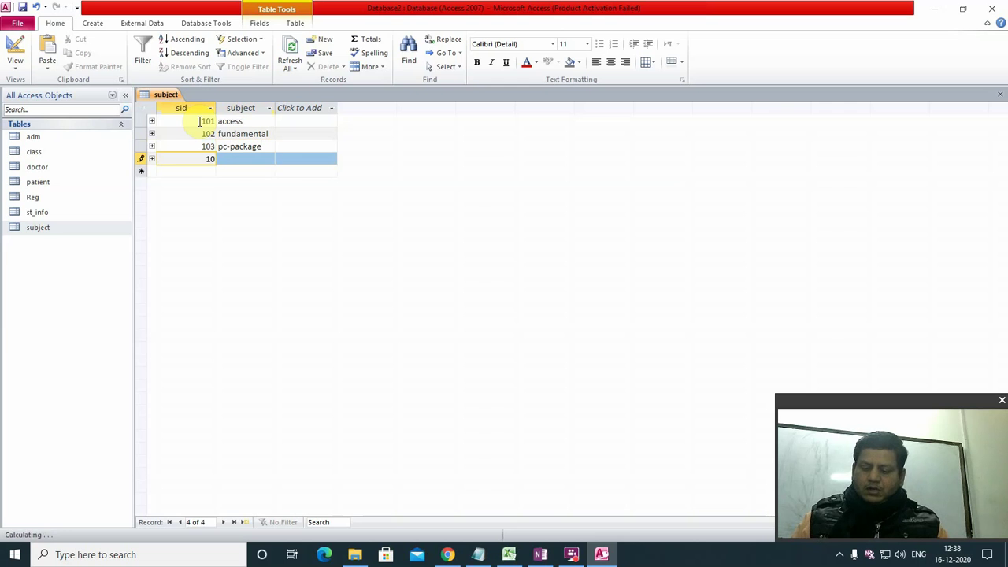
text(4)
key(Tab)
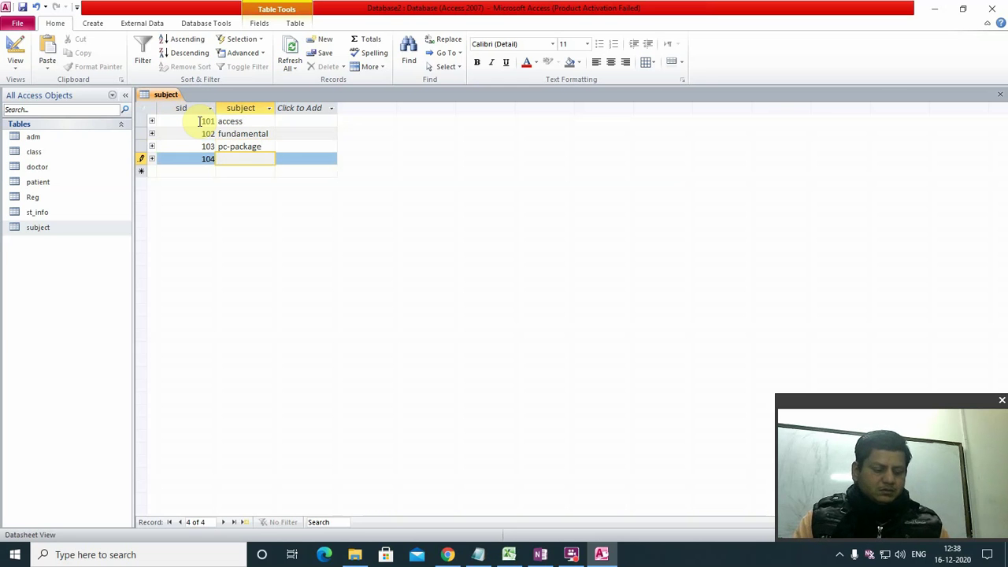
text(vb)
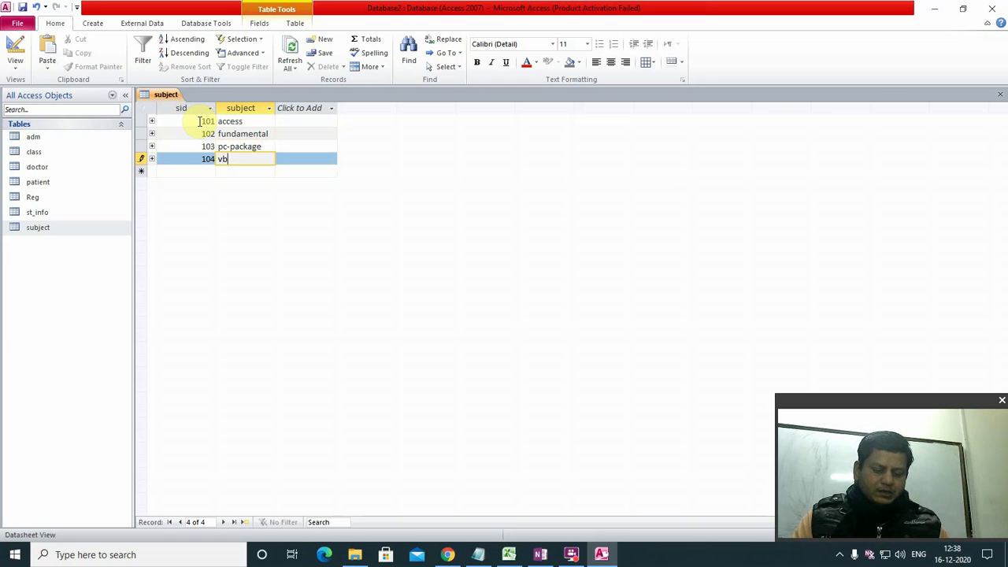
text(.net)
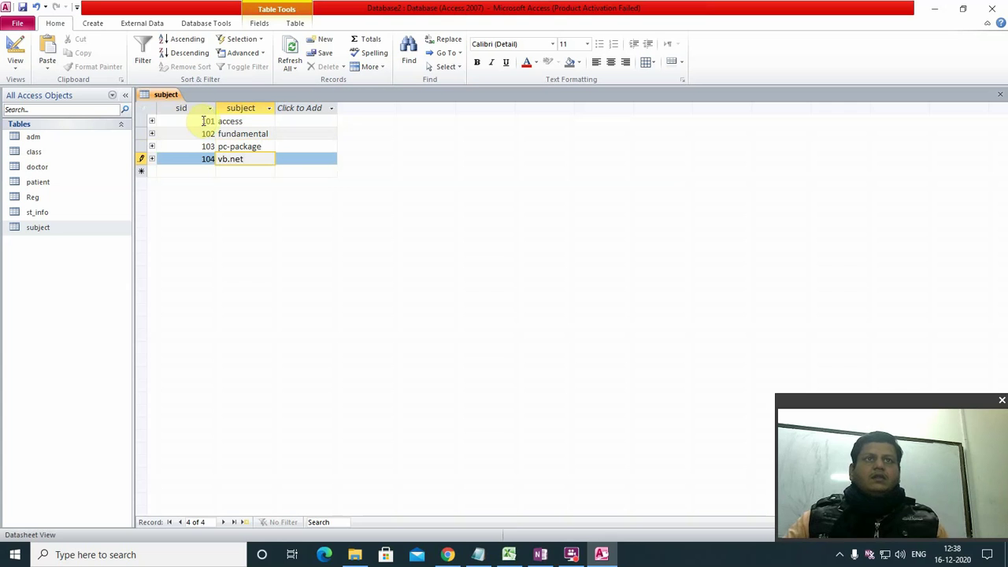
click(242, 174)
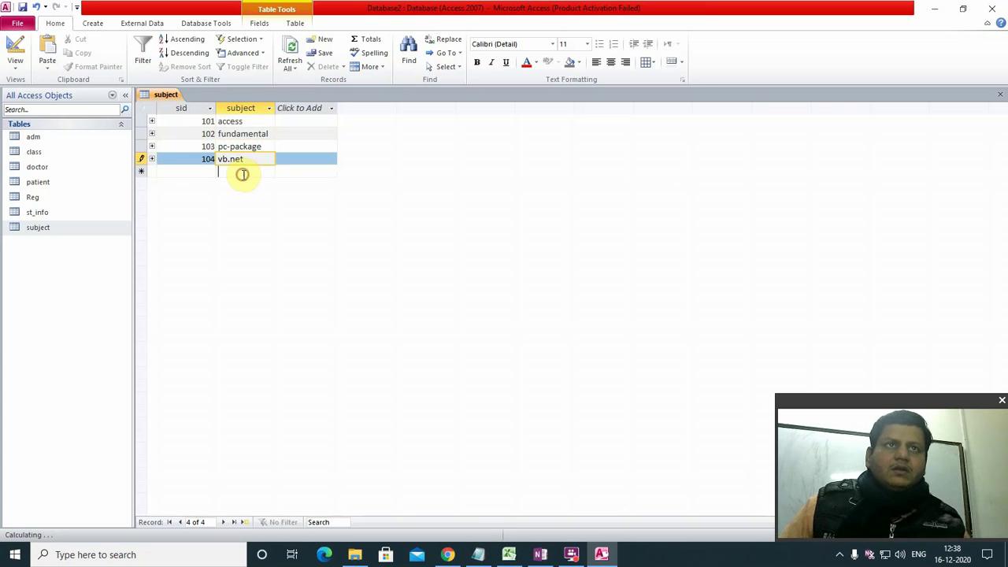
Step: Expand and collapse the related records under the access and fundamental subjects
click(153, 121)
click(154, 122)
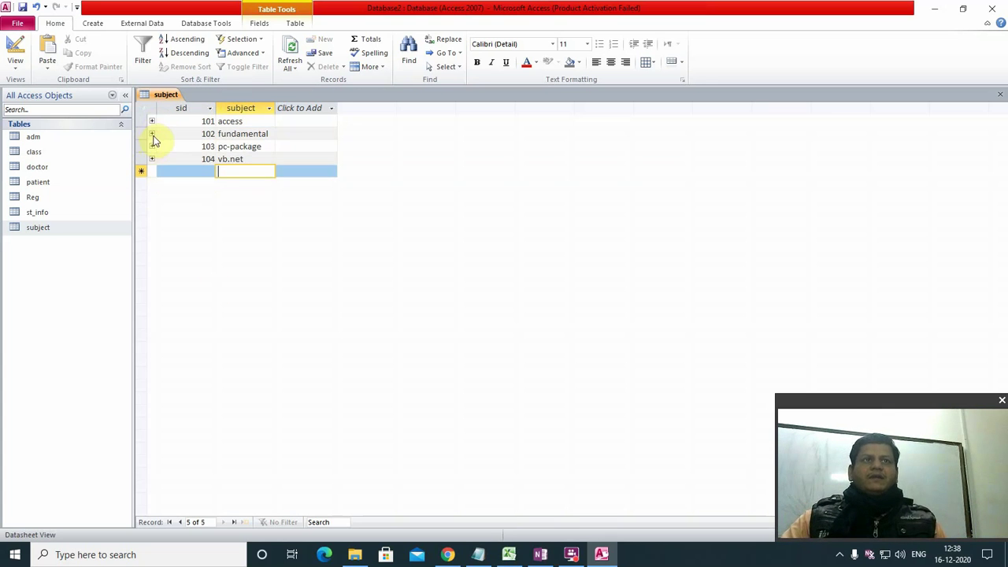
click(152, 134)
click(152, 134)
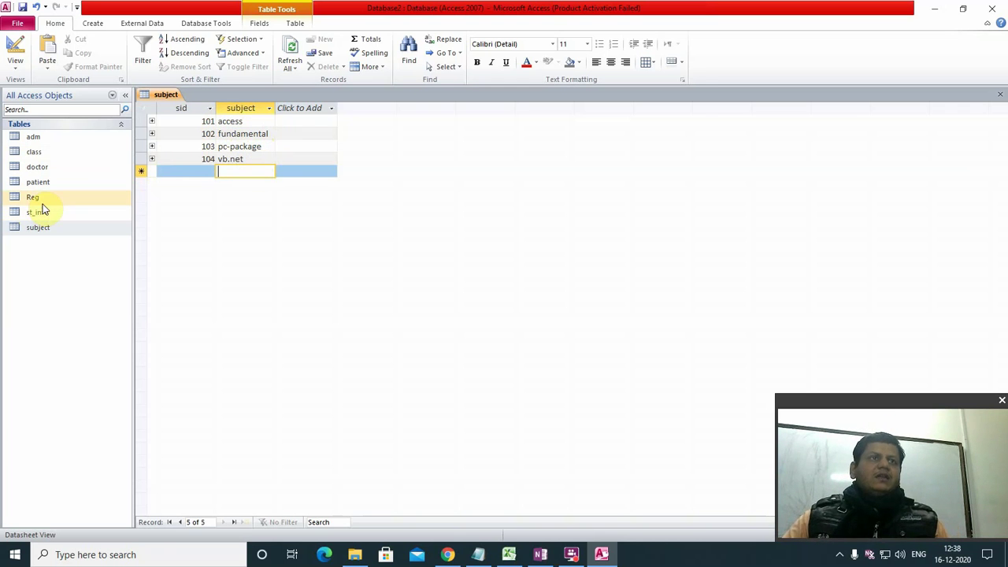
Step: Open the class table, enter a record with stid 1 and sid 101, and check the subject table's sid values
double_click(35, 154)
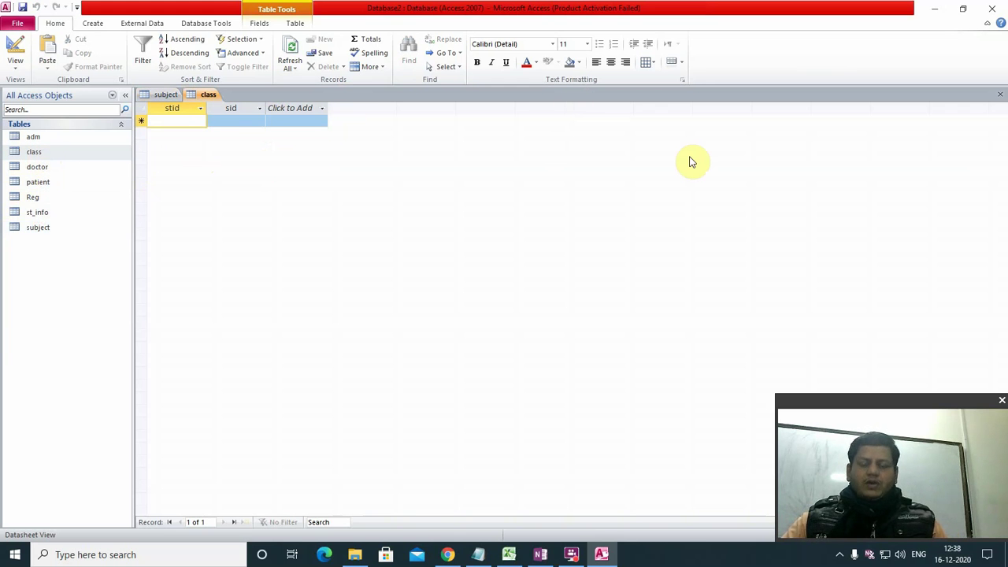
text(1)
key(Tab)
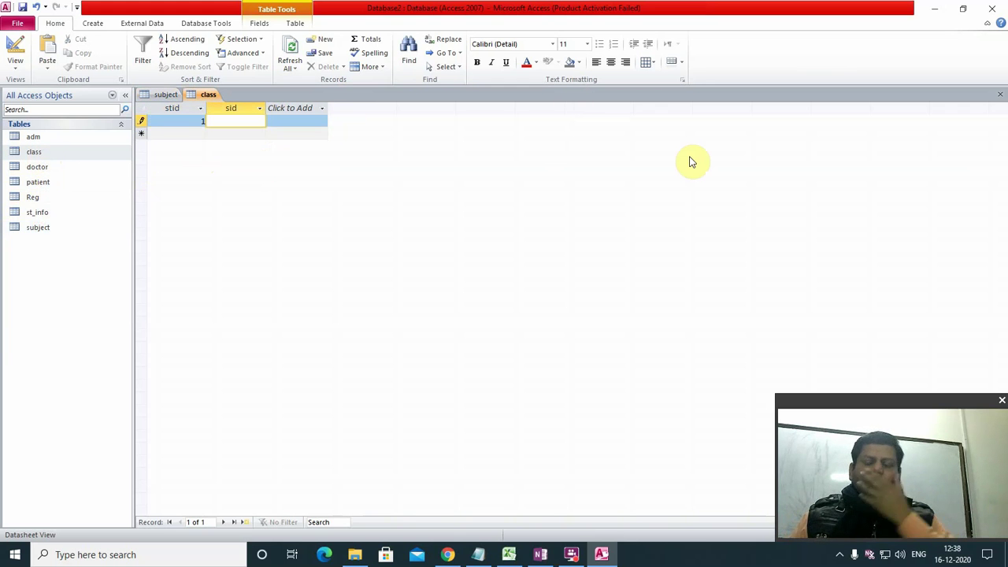
key(Down)
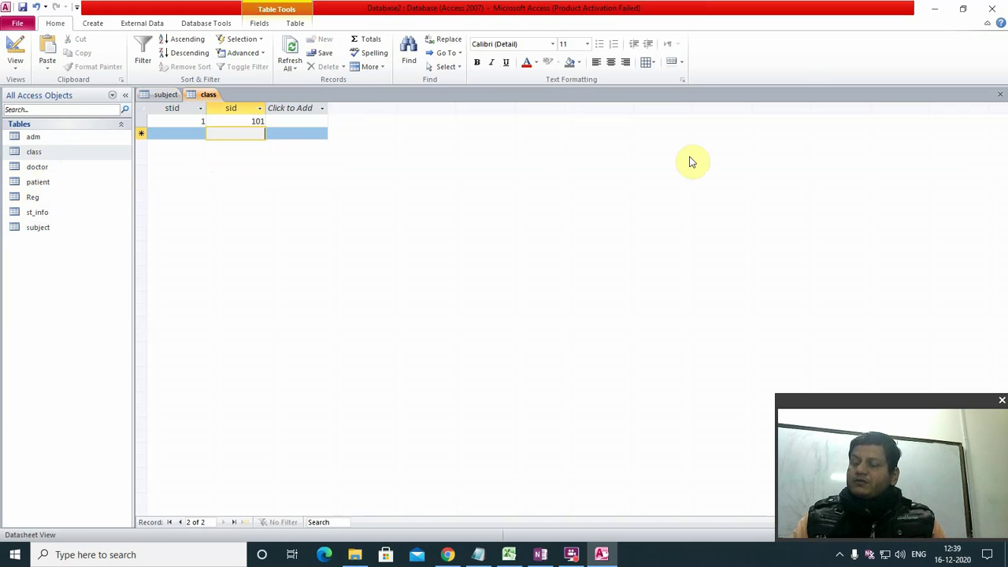
click(163, 94)
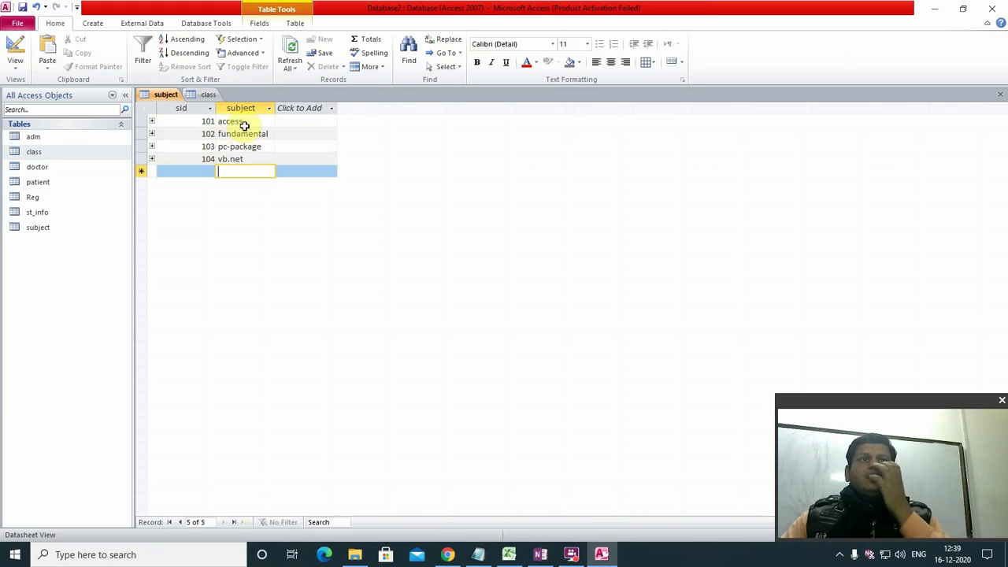
click(208, 94)
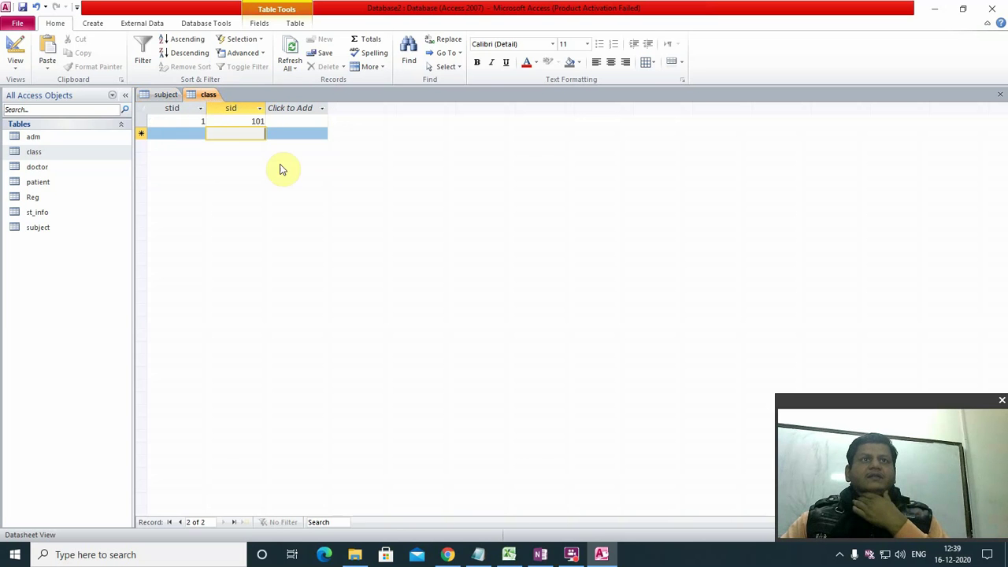
Step: Add a second record to the class table with stid 1 and sid 102
click(189, 134)
text(1)
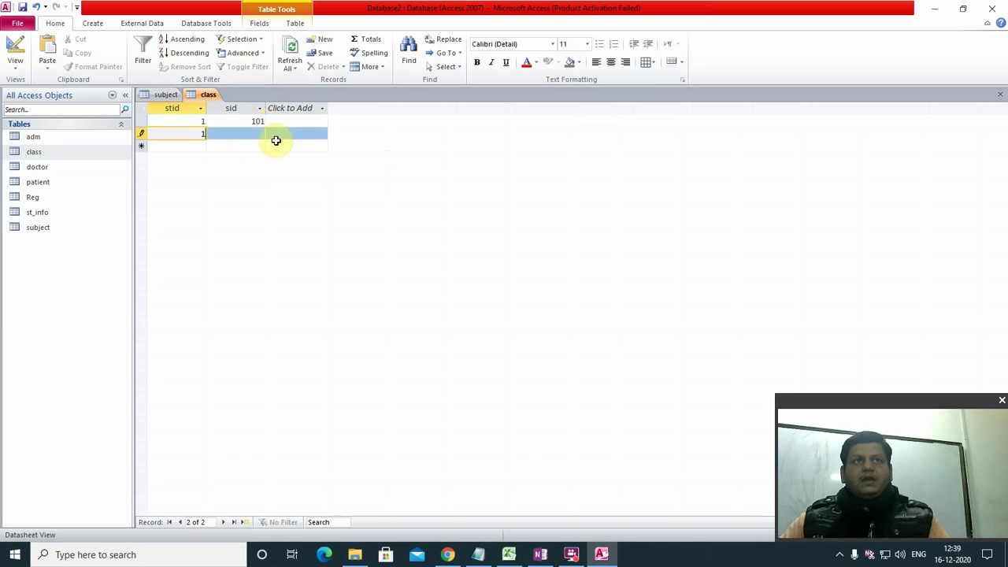
click(252, 135)
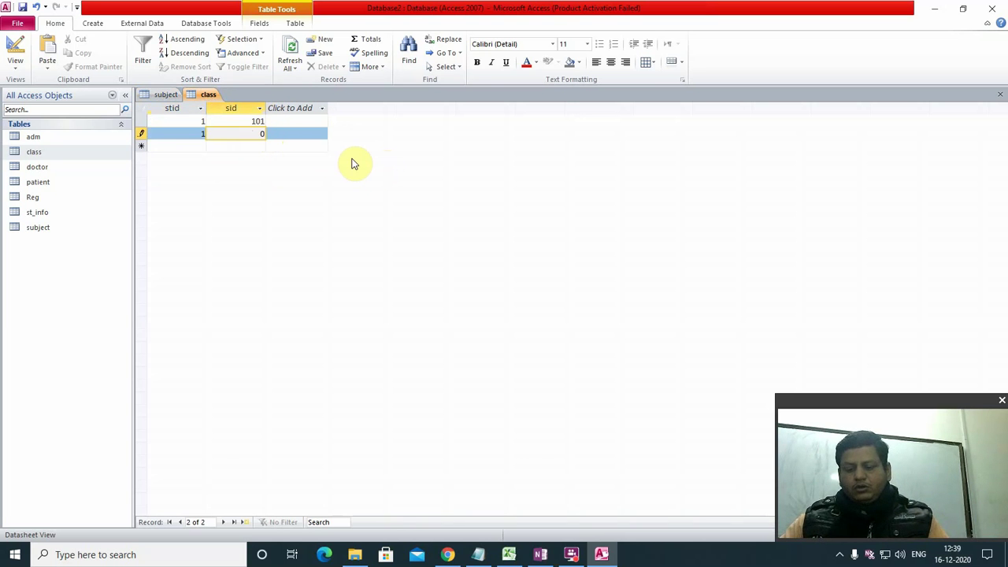
text(12)
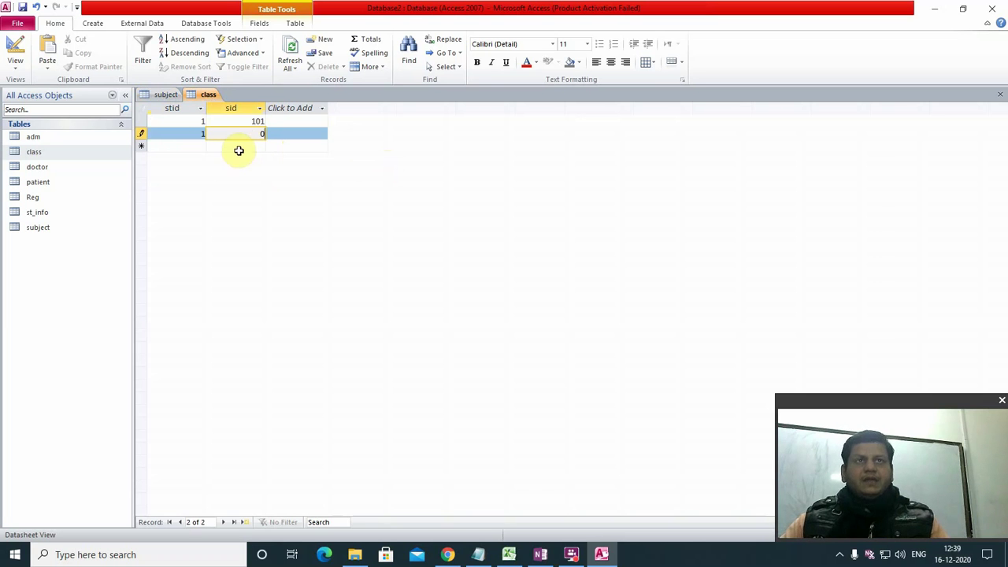
key(BackSpace)
text(102)
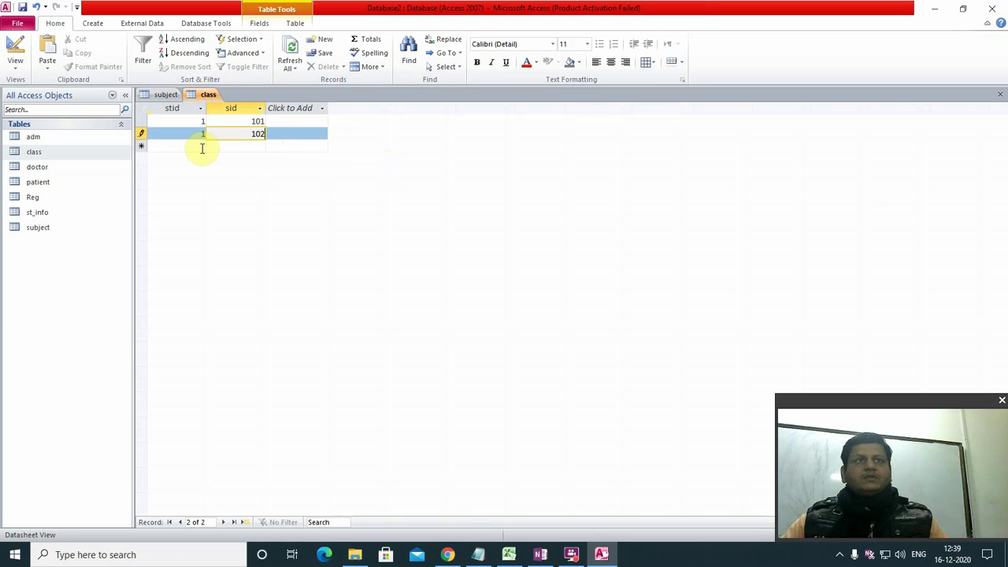
Step: Add a third class record with stid 1 and sid 103, and check the subjects in the subject table
click(197, 146)
text(1)
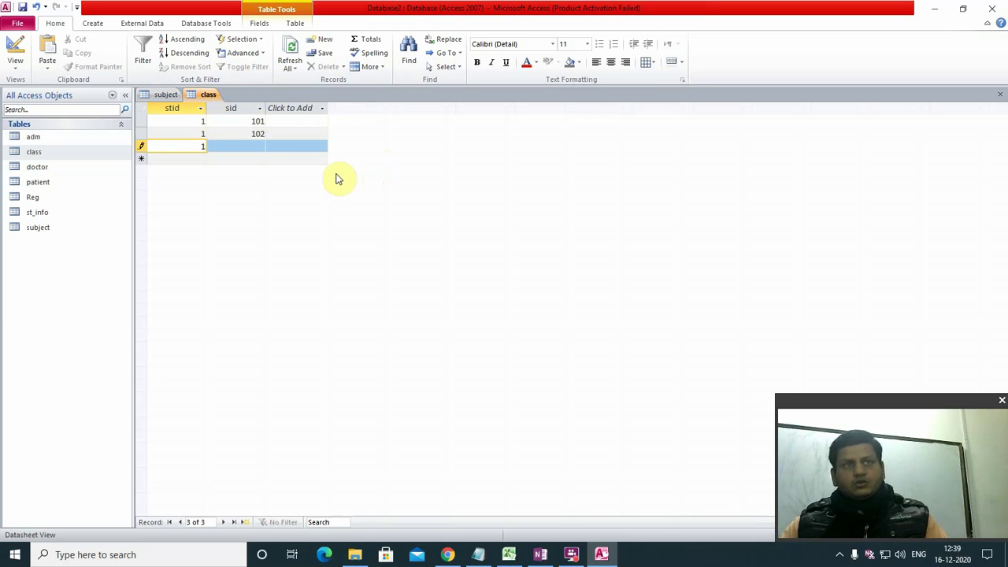
text(01)
key(Tab)
text(103)
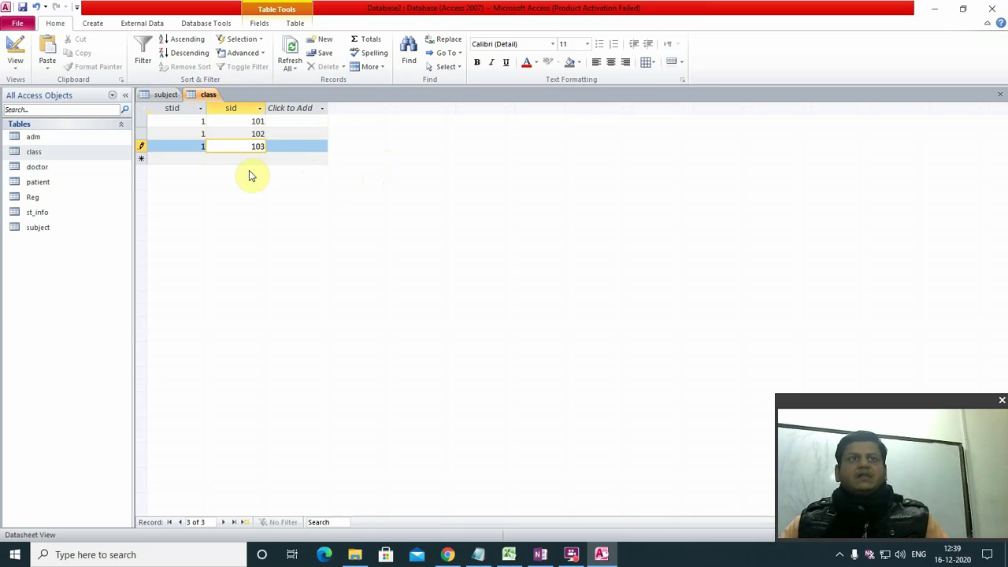
click(244, 160)
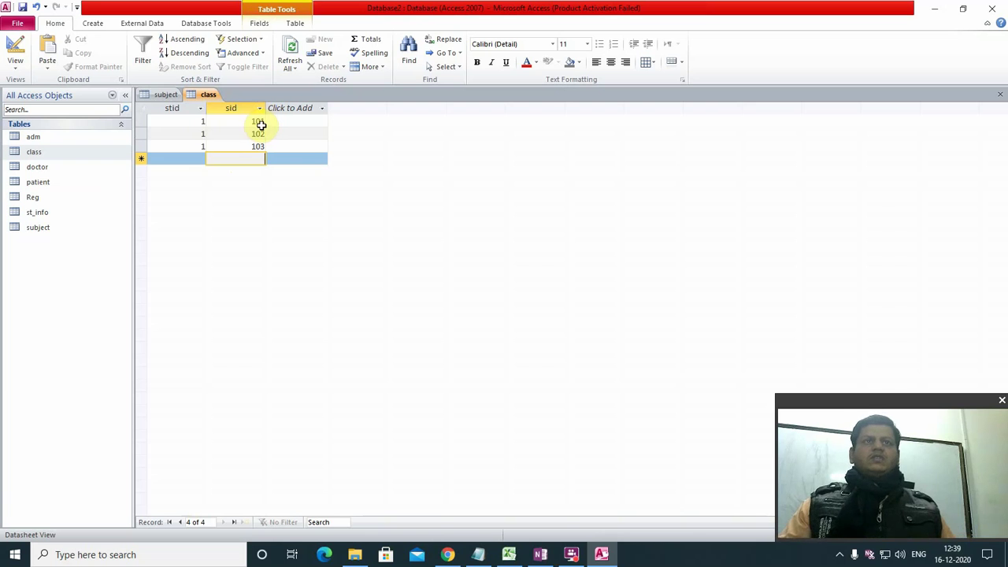
click(158, 95)
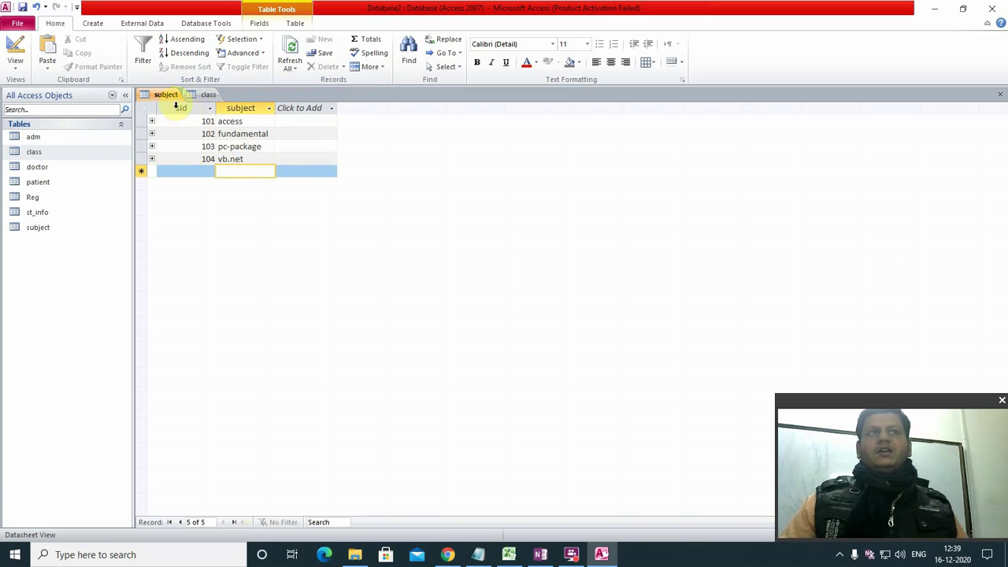
click(207, 96)
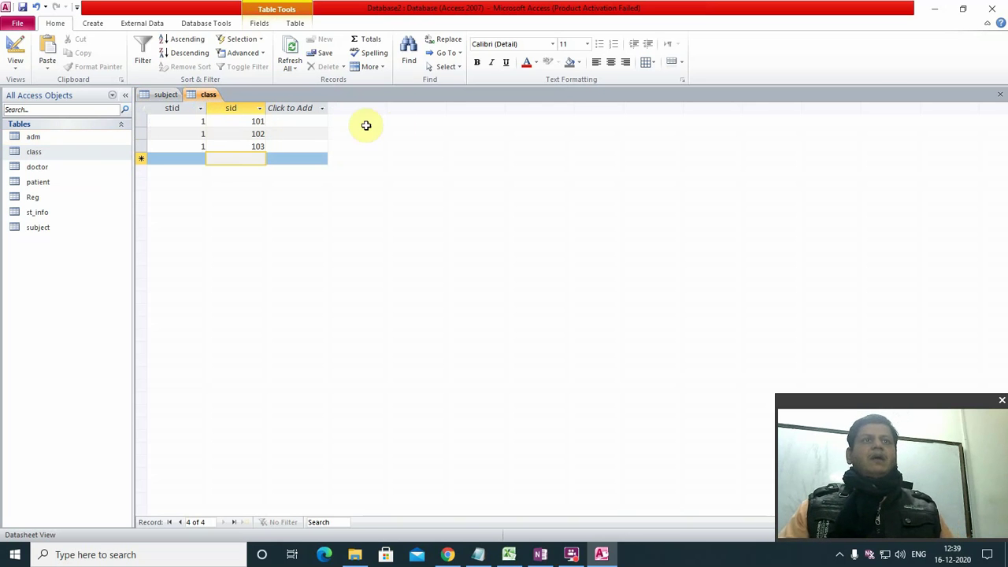
Step: Add two class records for stid 2, one with sid 101 and one with sid 103
click(197, 156)
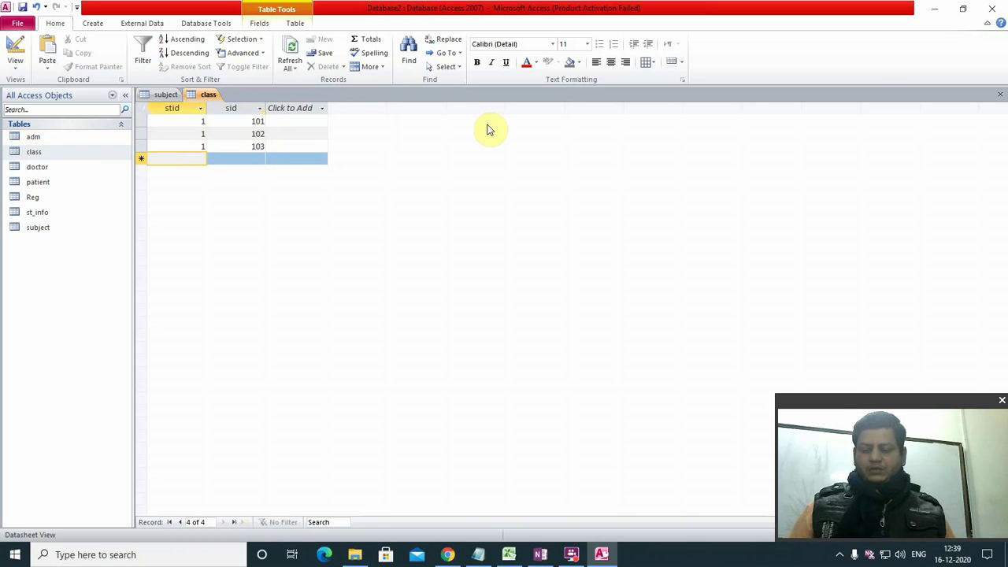
text(2)
key(Tab)
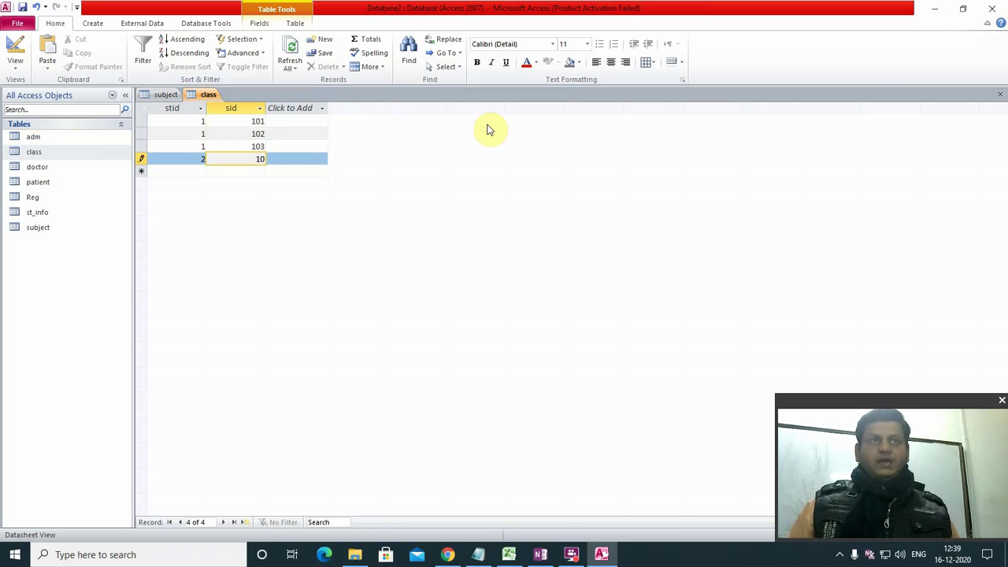
key(Return)
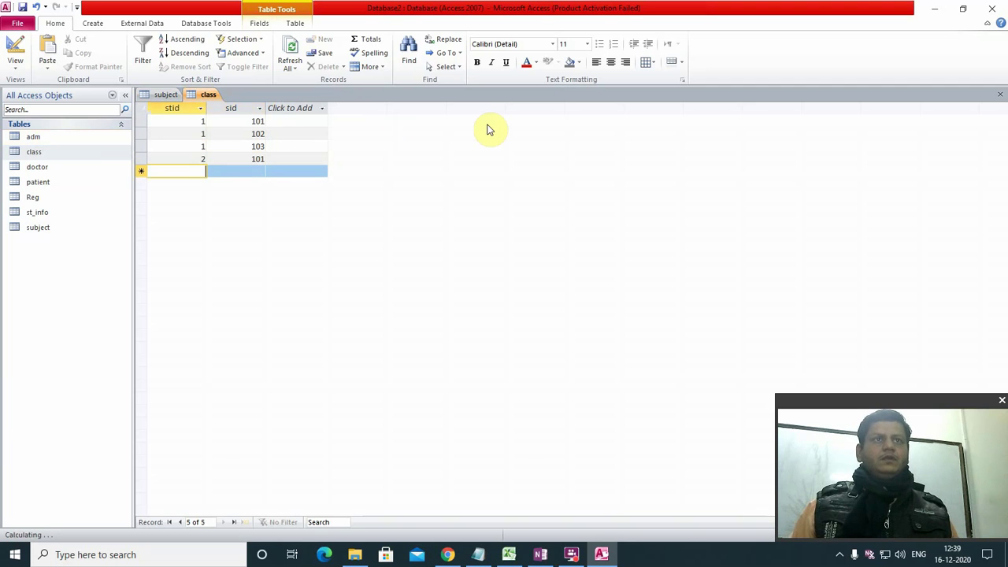
text(2)
key(Tab)
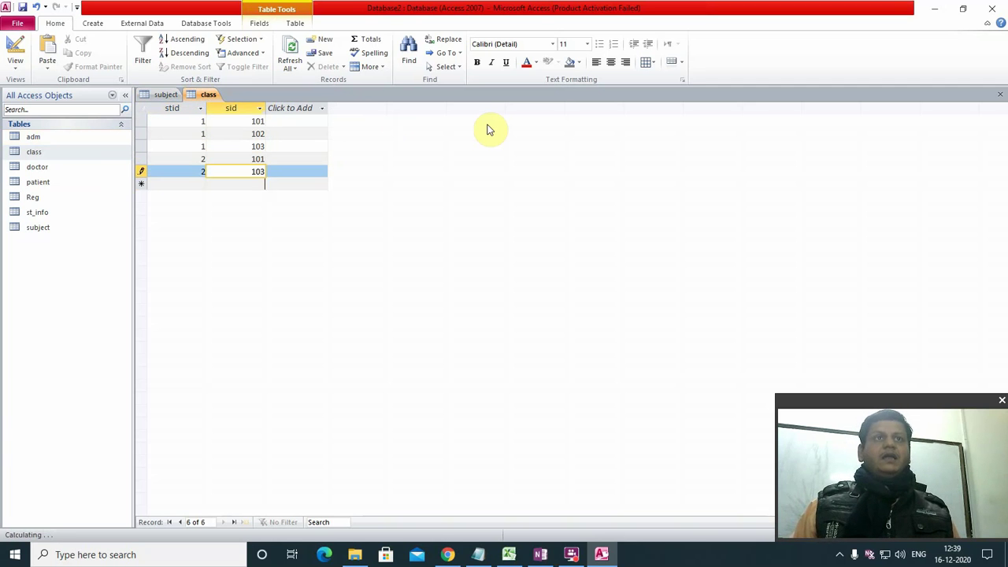
key(Return)
Step: Add a class record with stid 2 and sid 104, and close the class and subject tables
text(2)
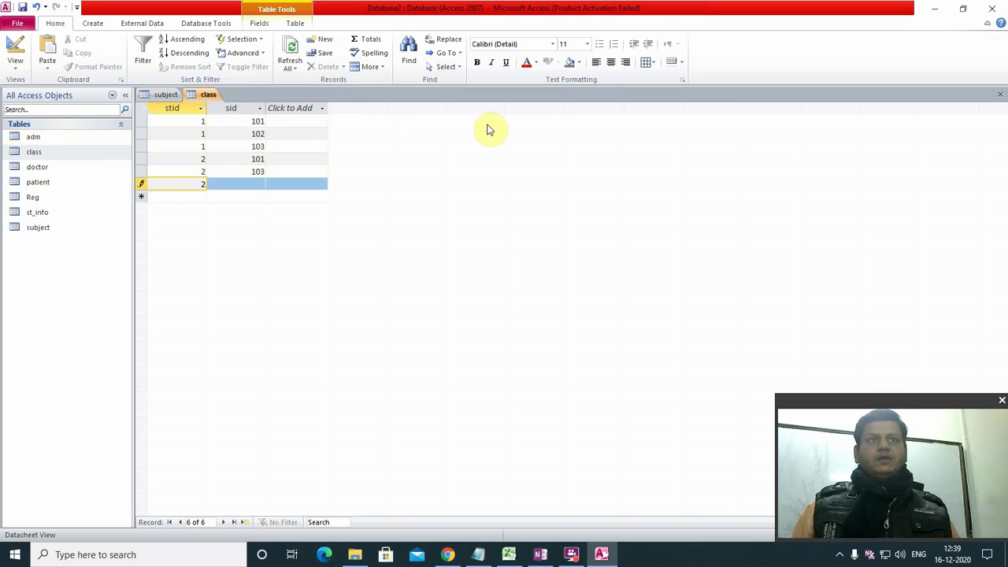
key(Tab)
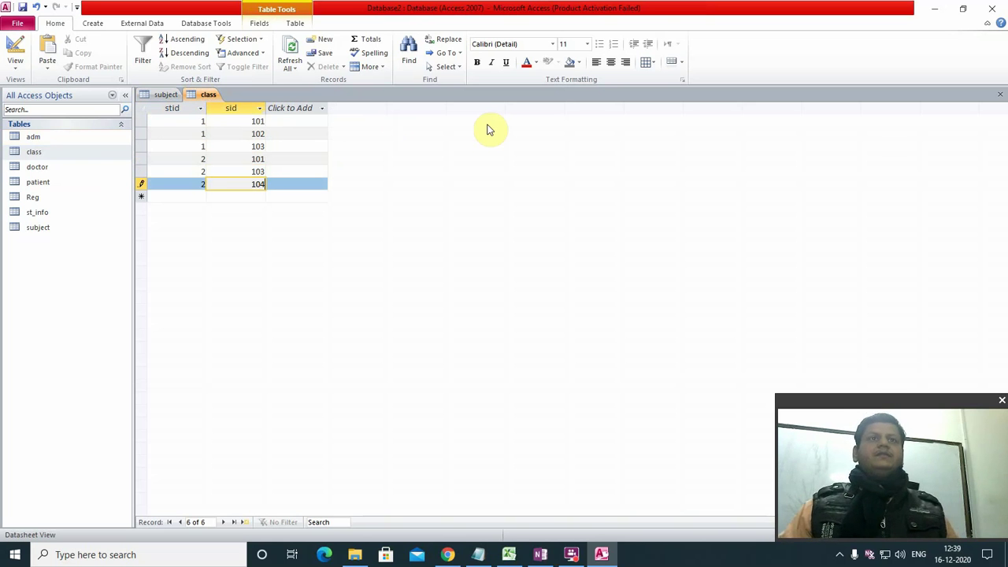
text(104)
click(236, 196)
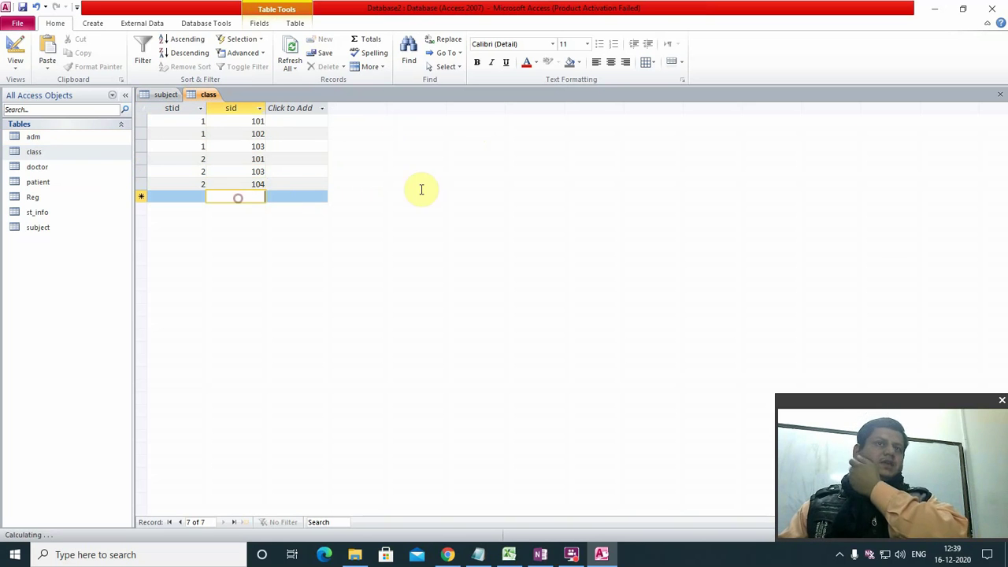
click(1001, 95)
click(1001, 94)
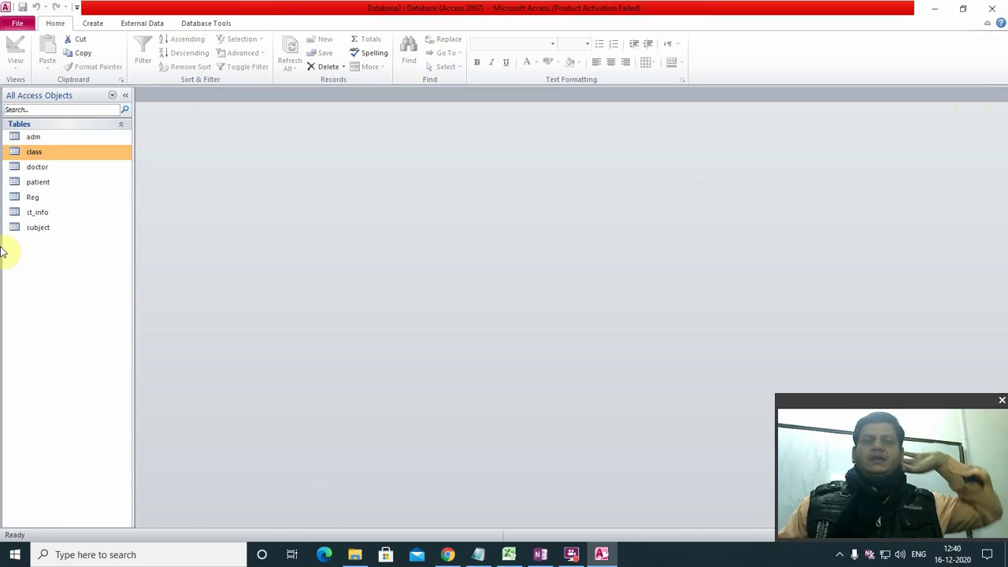
Step: Open the st_info table and expand each student's related class records to examine the linked sid values
double_click(39, 213)
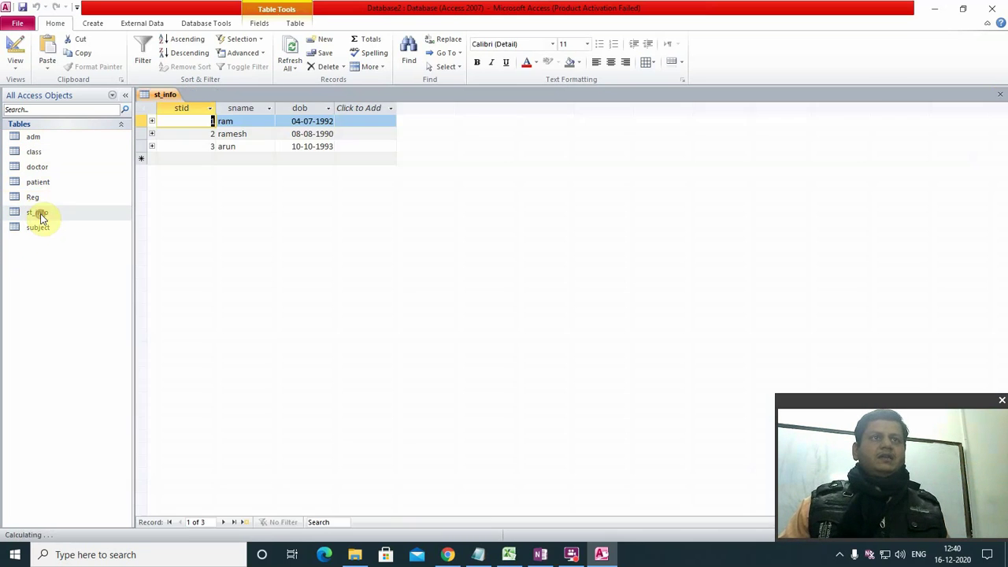
click(152, 121)
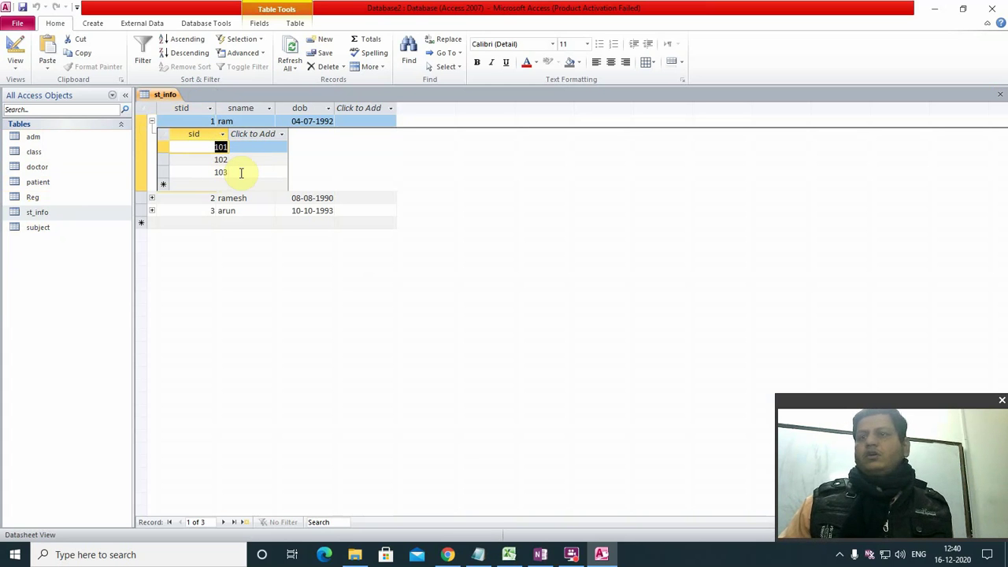
click(152, 198)
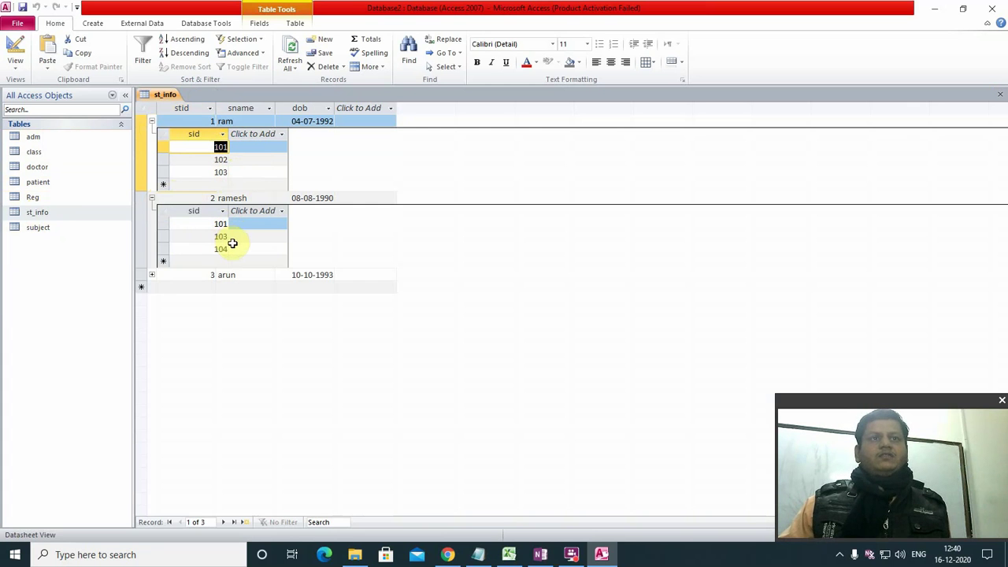
click(152, 275)
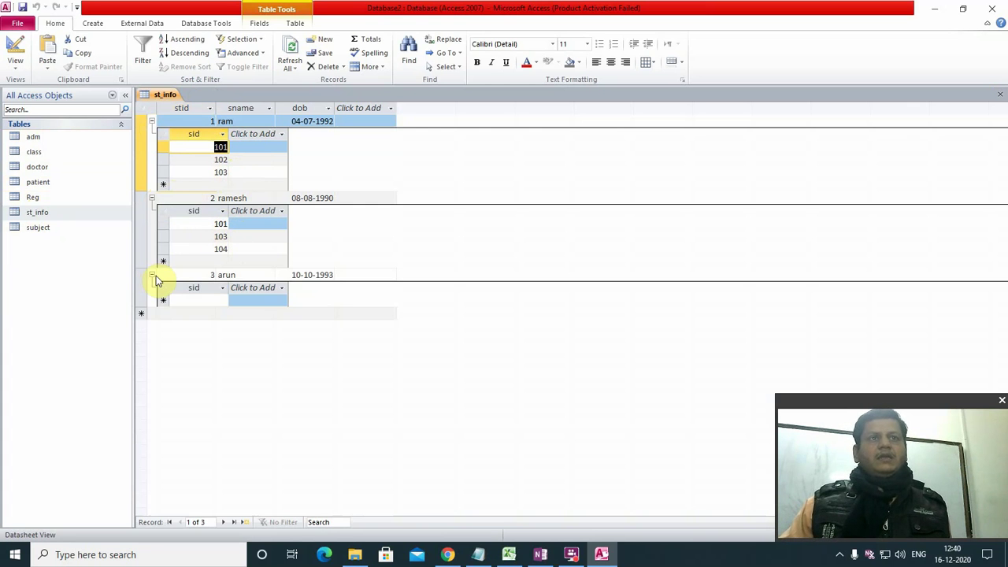
click(153, 275)
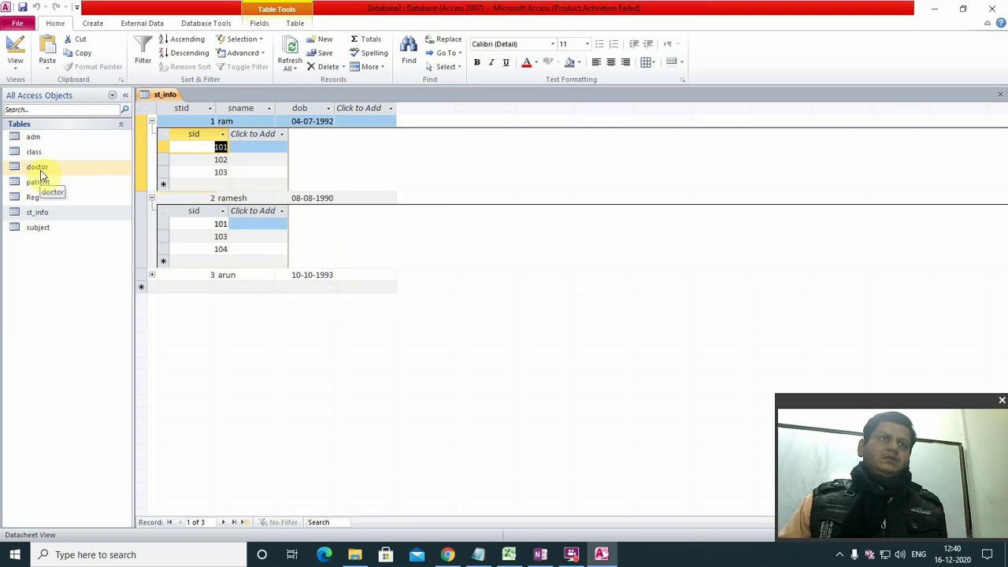
Step: Open the subject table and expand the related records under access, fundamental, pc-package and vb.net to examine the linked stid values
double_click(40, 227)
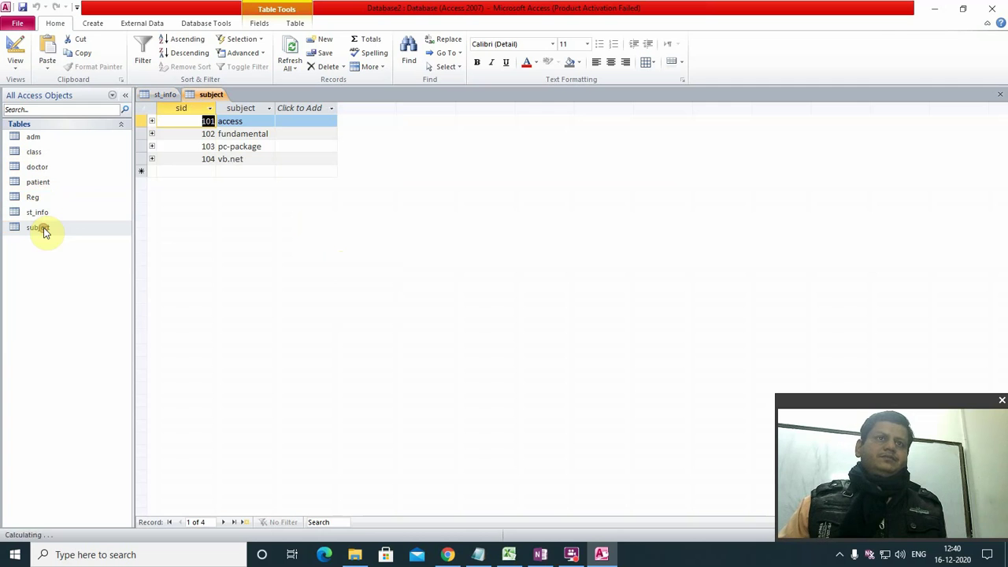
click(152, 121)
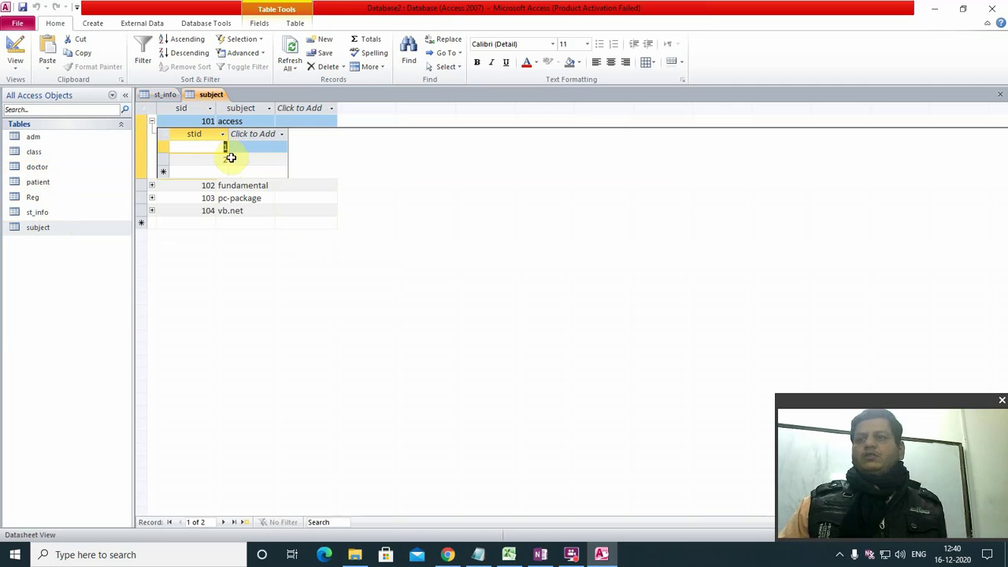
click(152, 187)
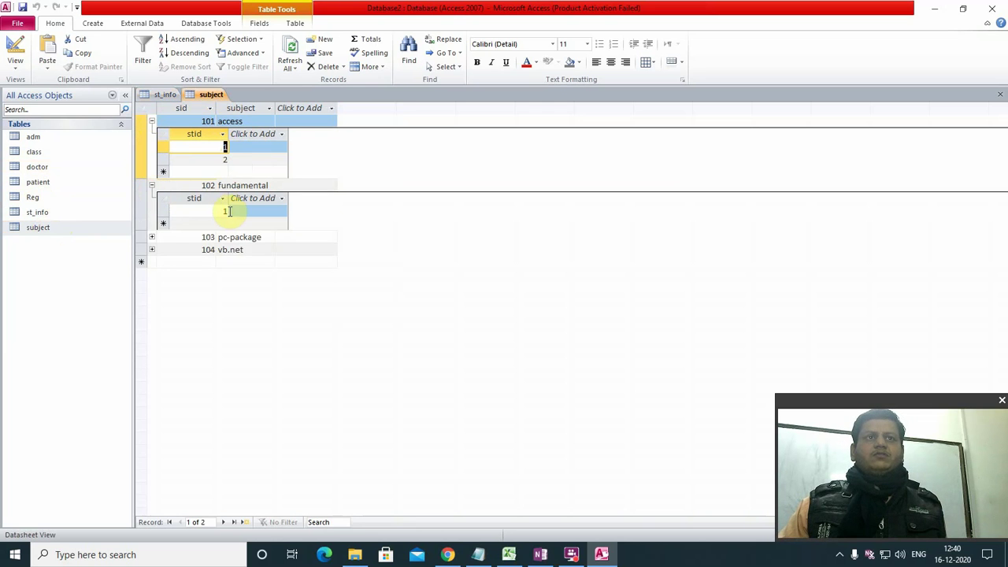
click(146, 237)
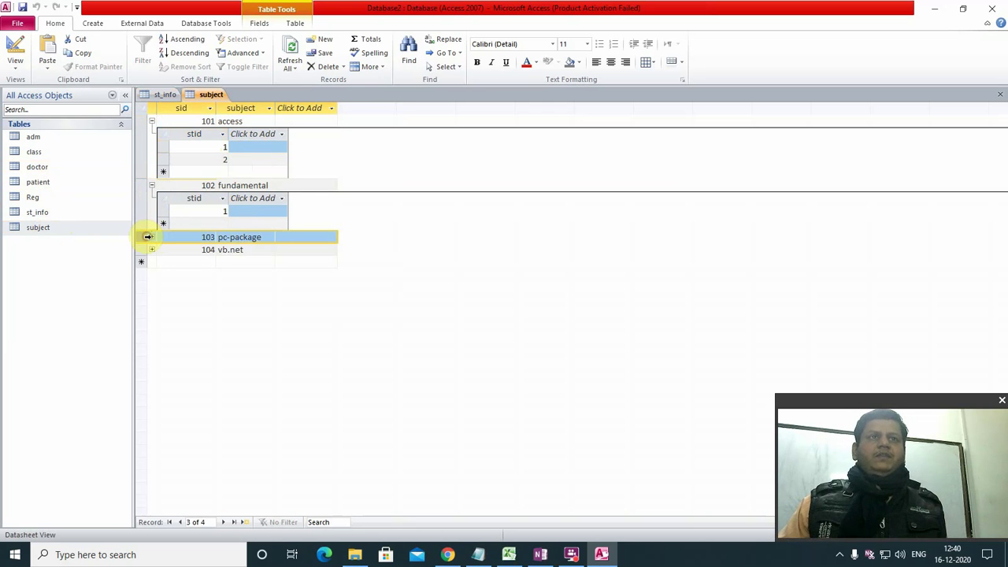
click(152, 237)
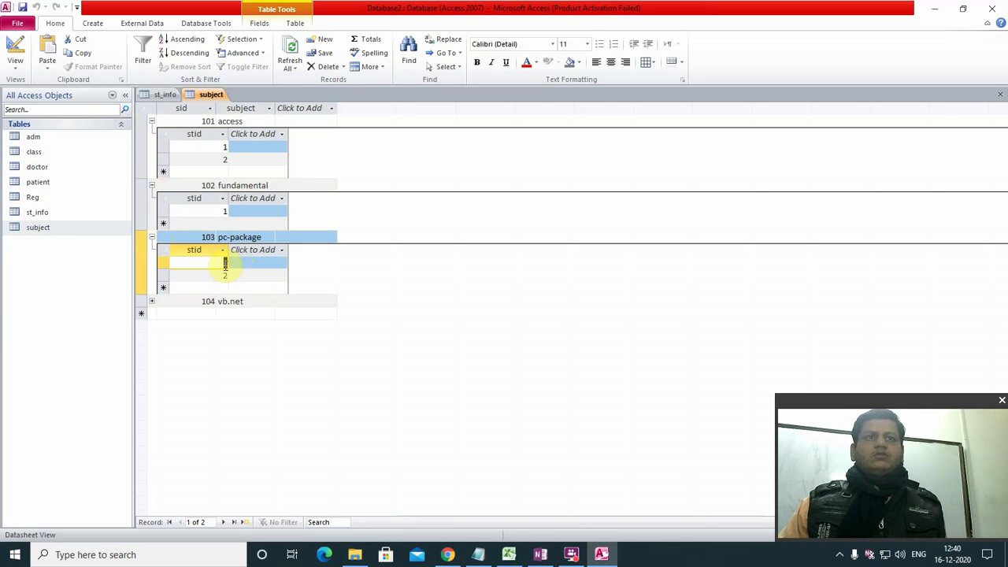
click(152, 302)
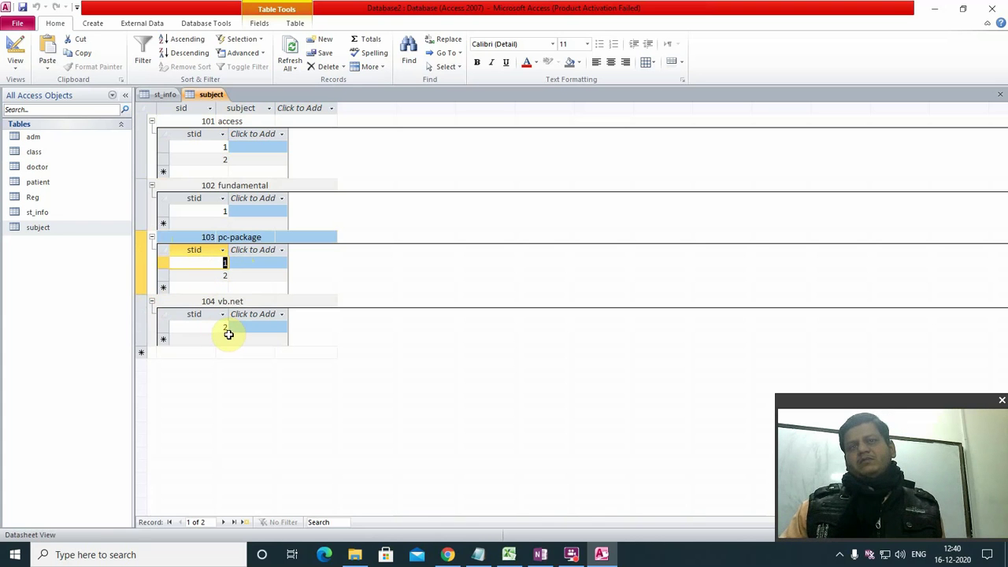
Step: Collapse the related records under all four subjects in the subject table
click(152, 238)
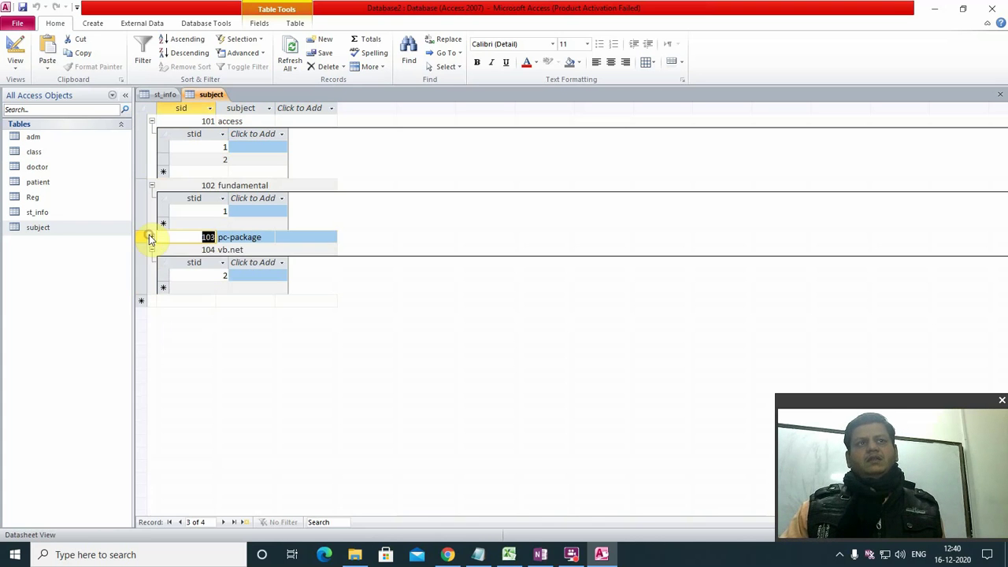
click(150, 187)
click(152, 120)
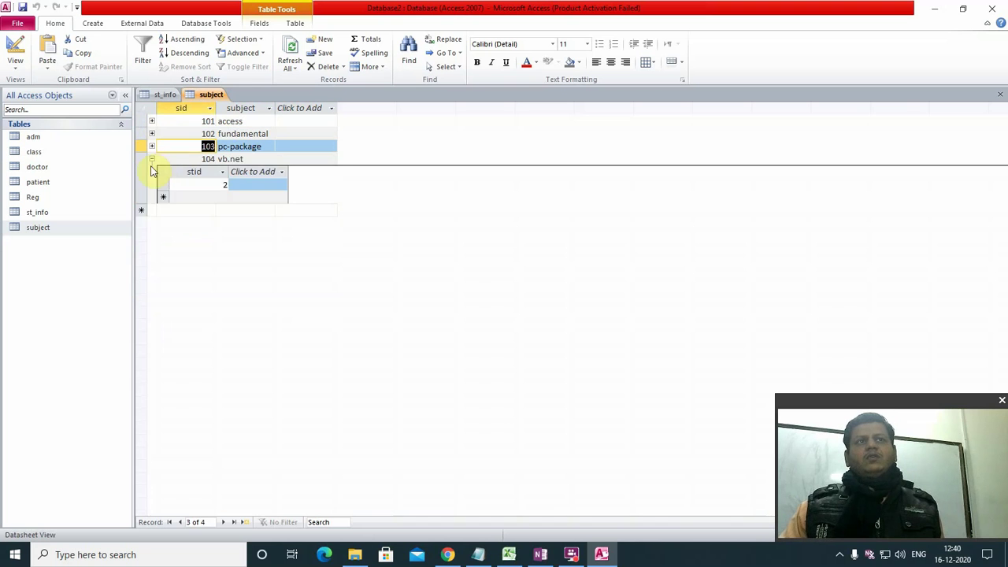
click(152, 159)
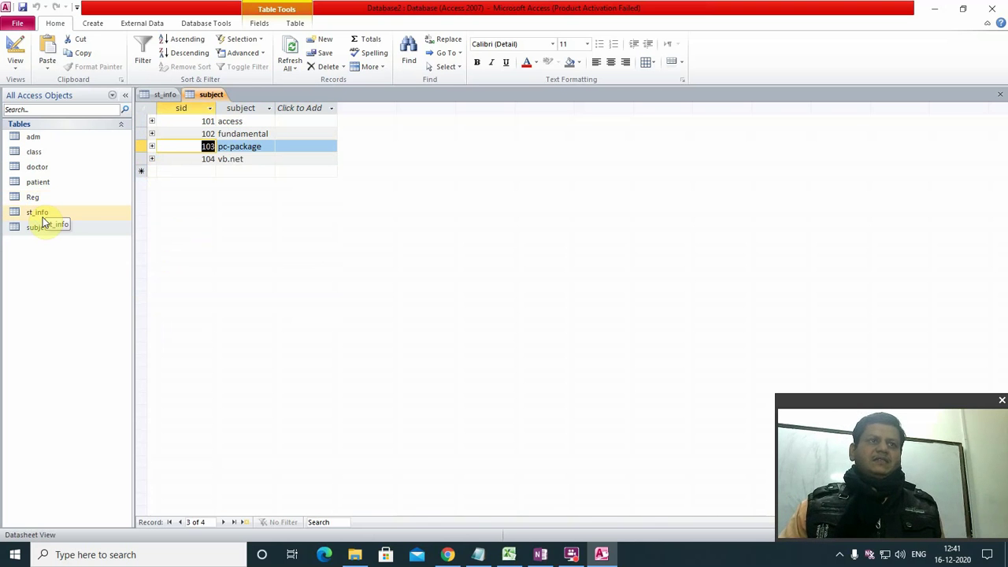
Step: Open the class table, try to add a duplicate record with stid 1 and sid 101, and dismiss the message
double_click(39, 151)
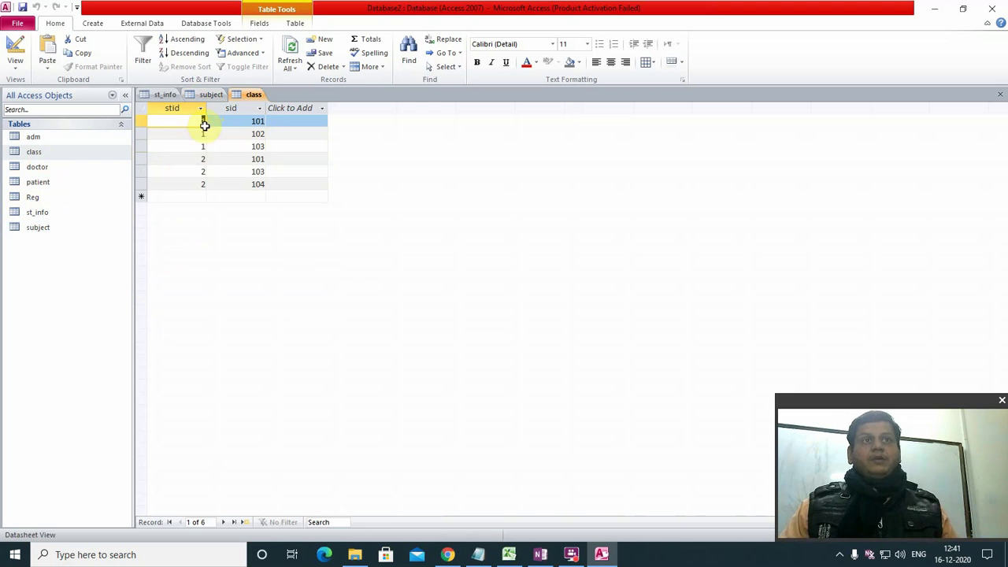
click(196, 196)
text(1)
key(Tab)
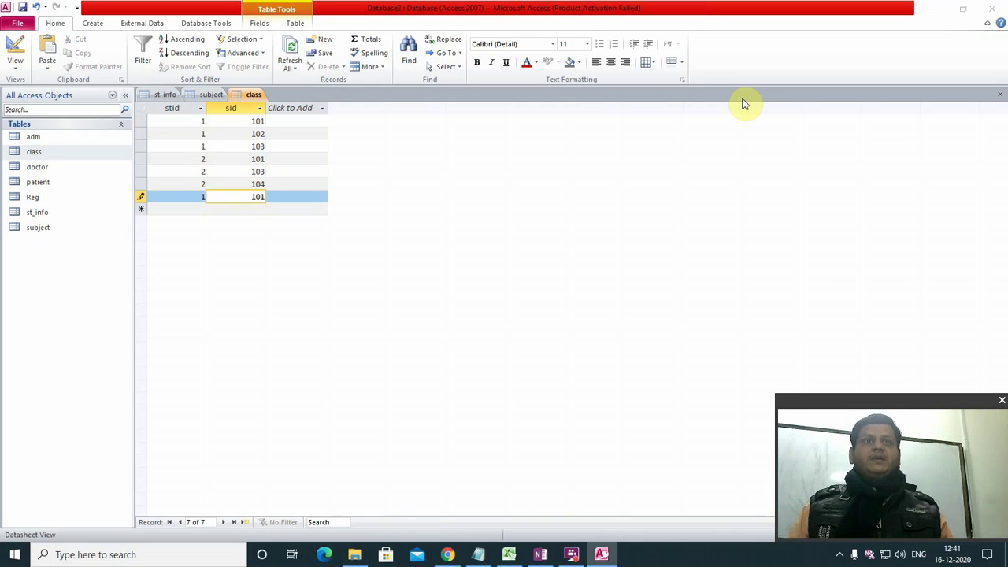
key(Return)
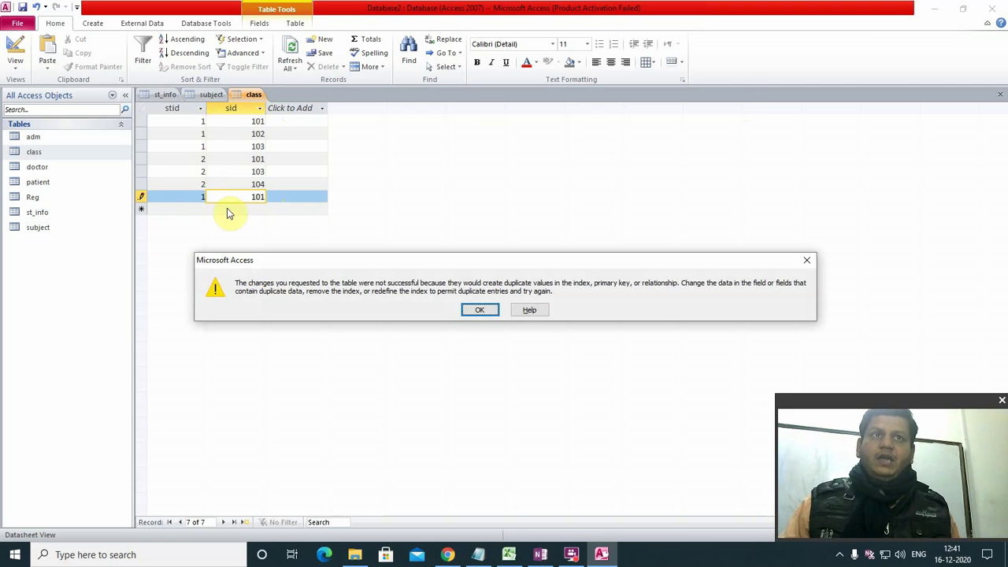
click(477, 312)
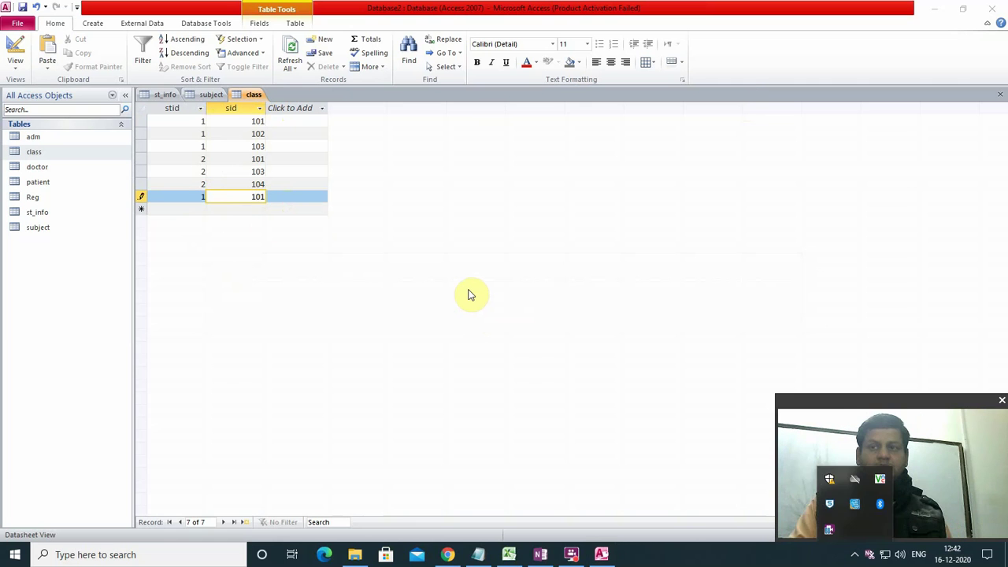
Step: Change the stid of the last class record to 3 and save the record
click(197, 197)
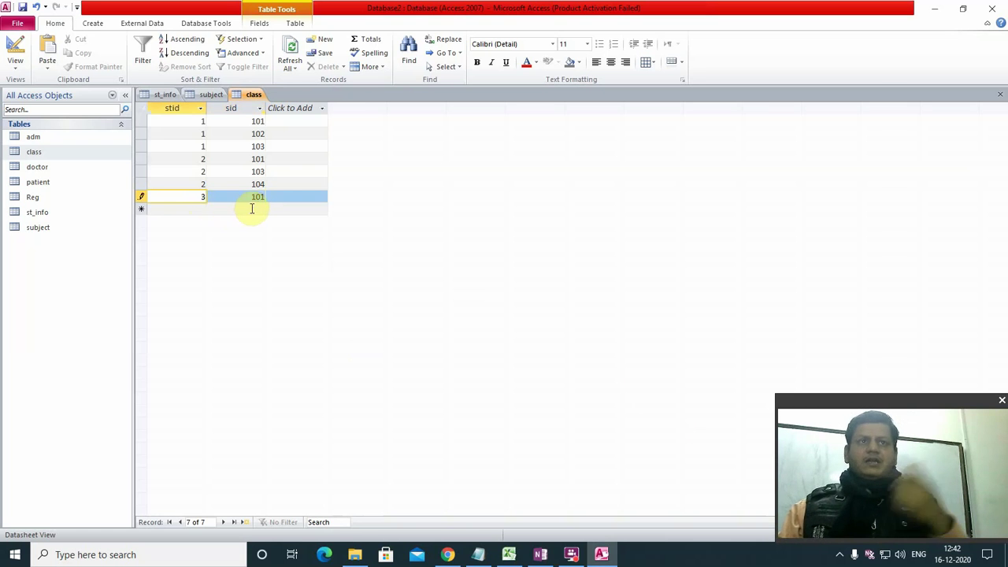
click(234, 211)
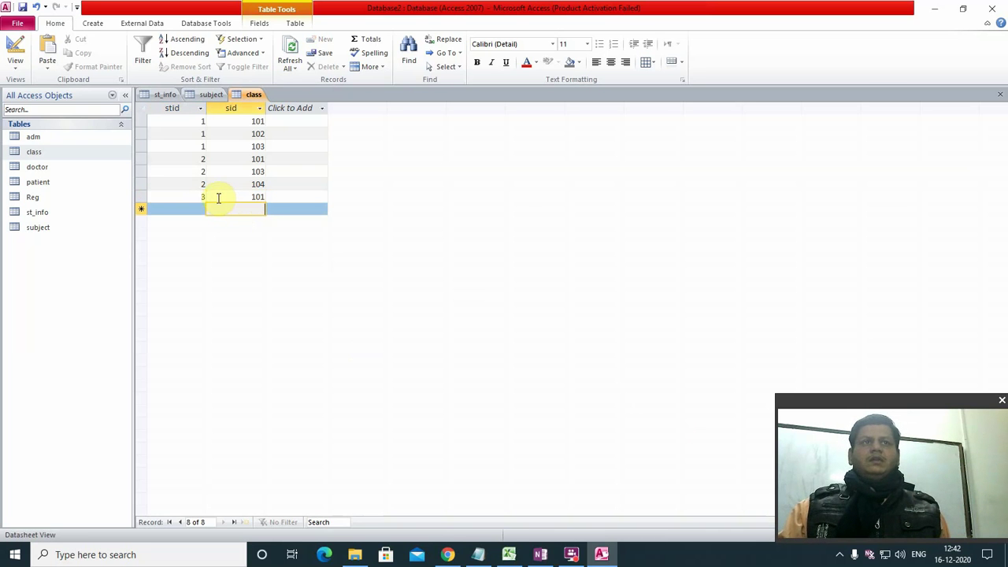
Step: Change the last class record to stid 1 and sid 104, and save it
click(204, 196)
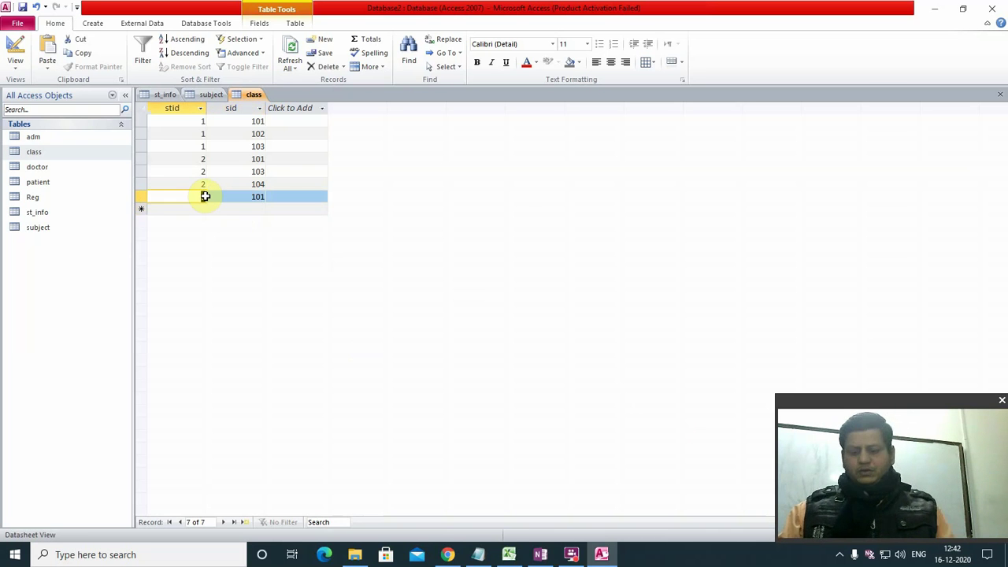
text(1)
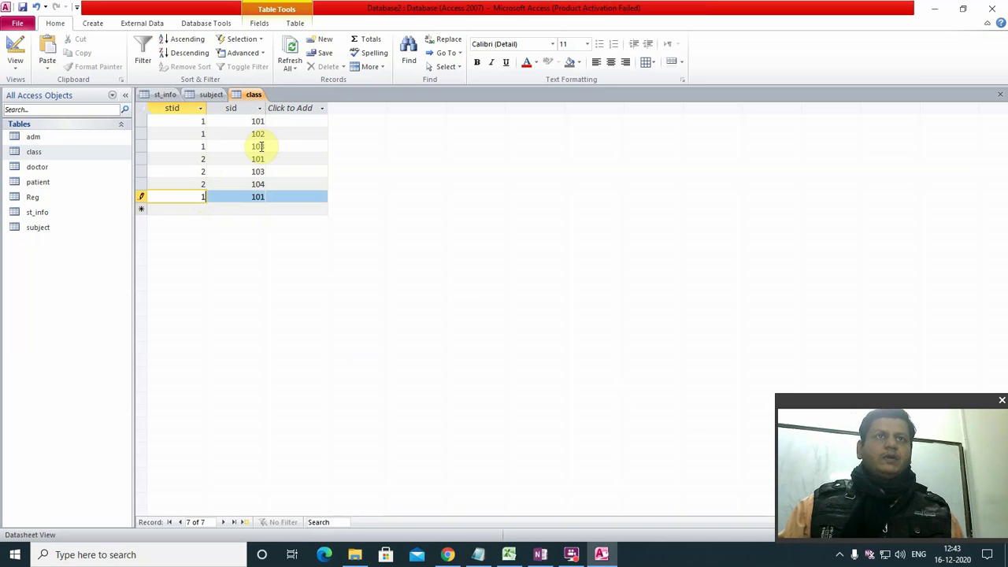
click(259, 197)
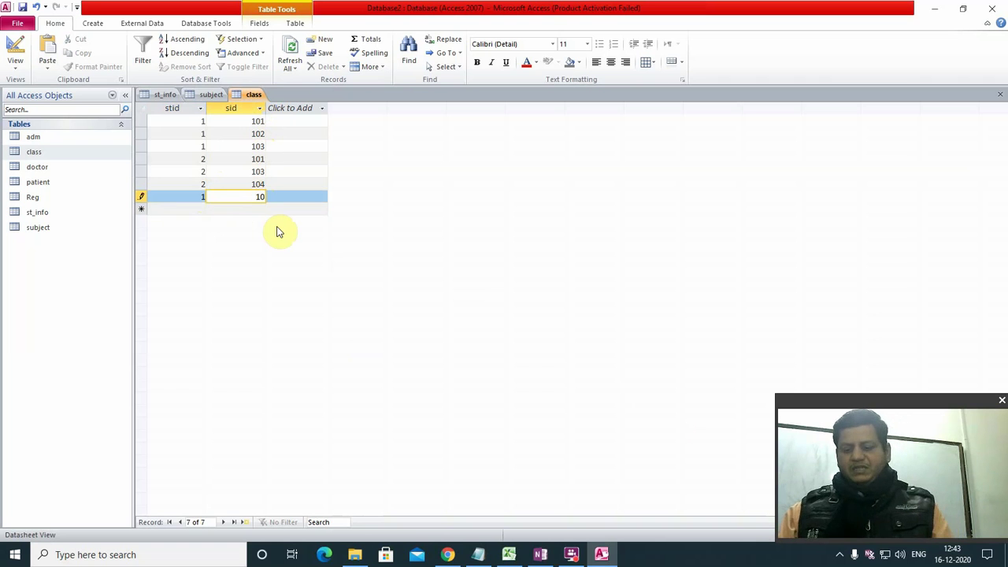
text(4)
click(231, 211)
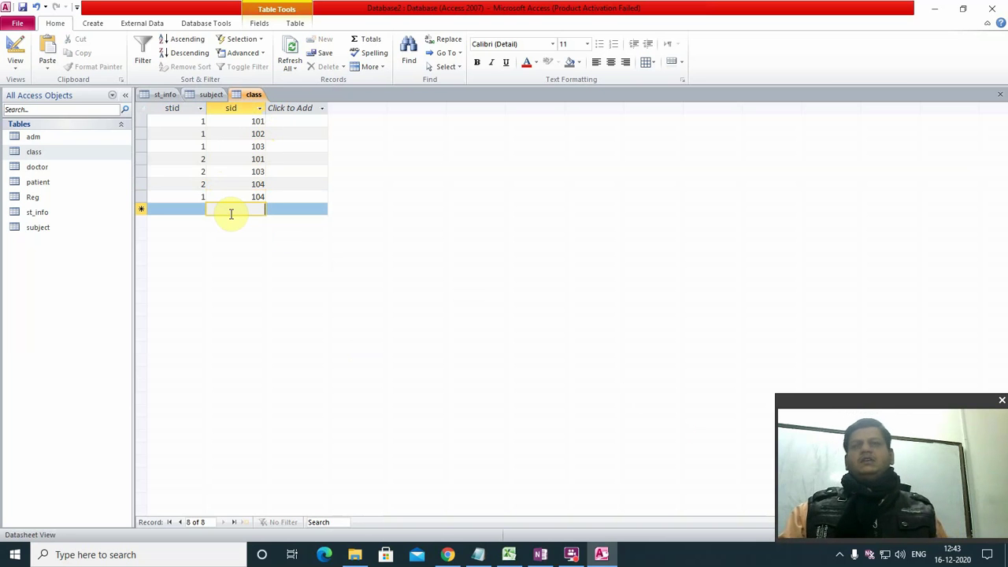
click(189, 196)
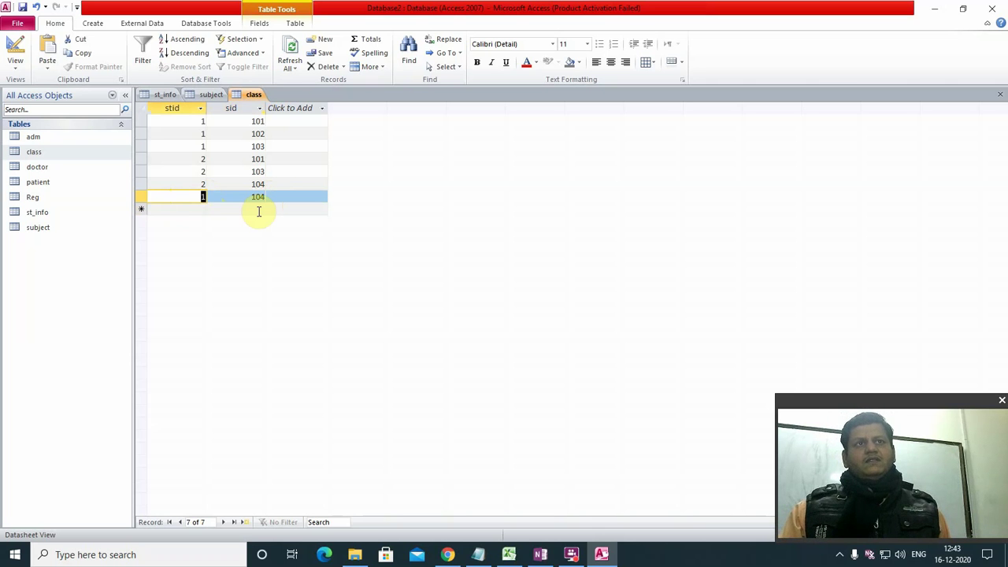
click(202, 210)
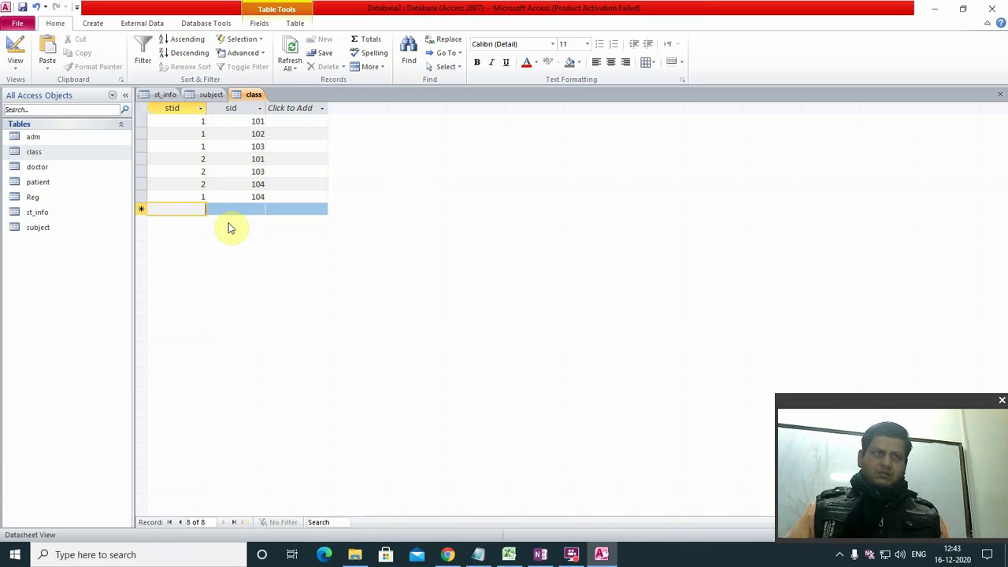
Step: Close the open class, subject and st_info tables
click(1001, 93)
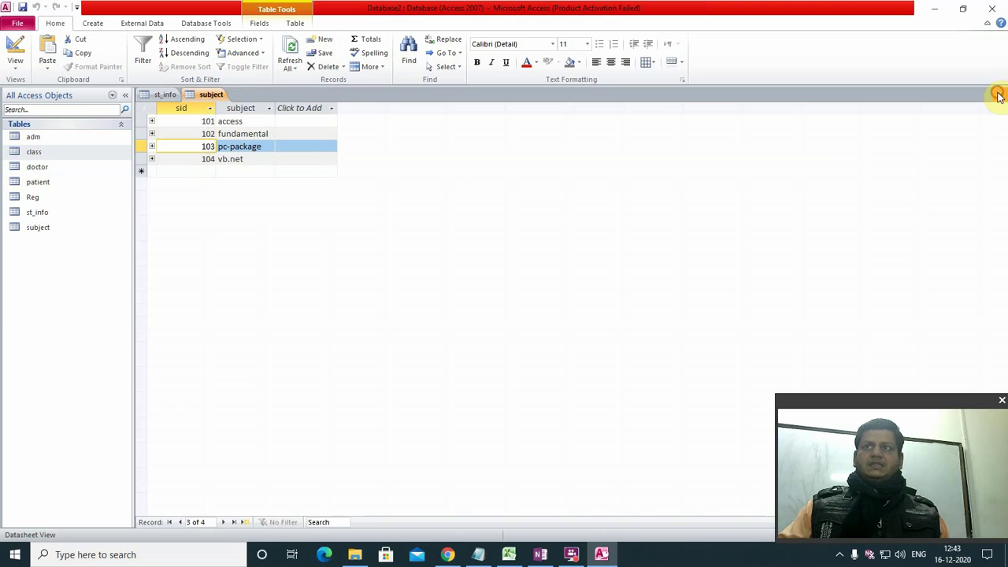
click(999, 95)
click(997, 96)
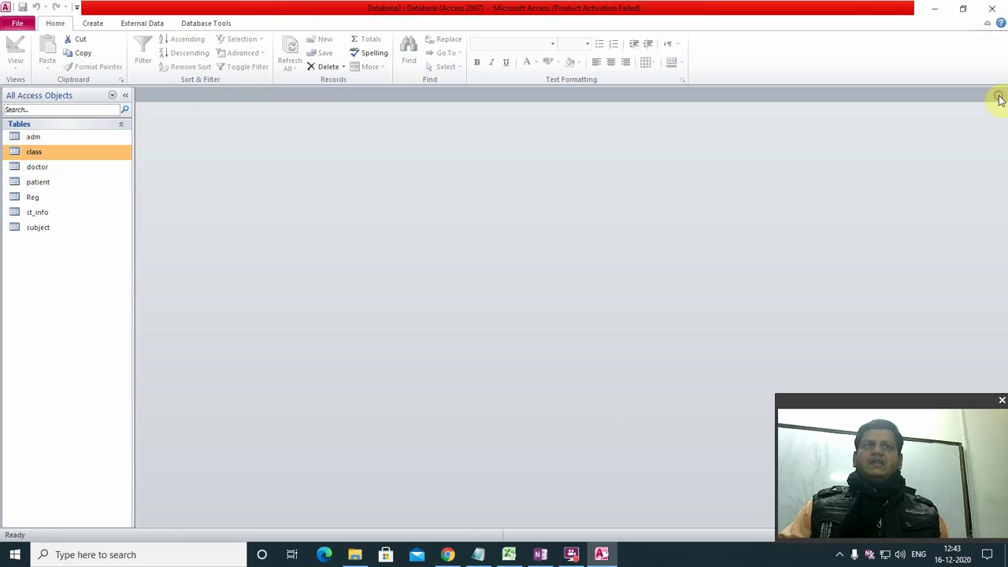
Step: Reopen the st_info table and expand the related records of all three students to check their sid values
double_click(37, 212)
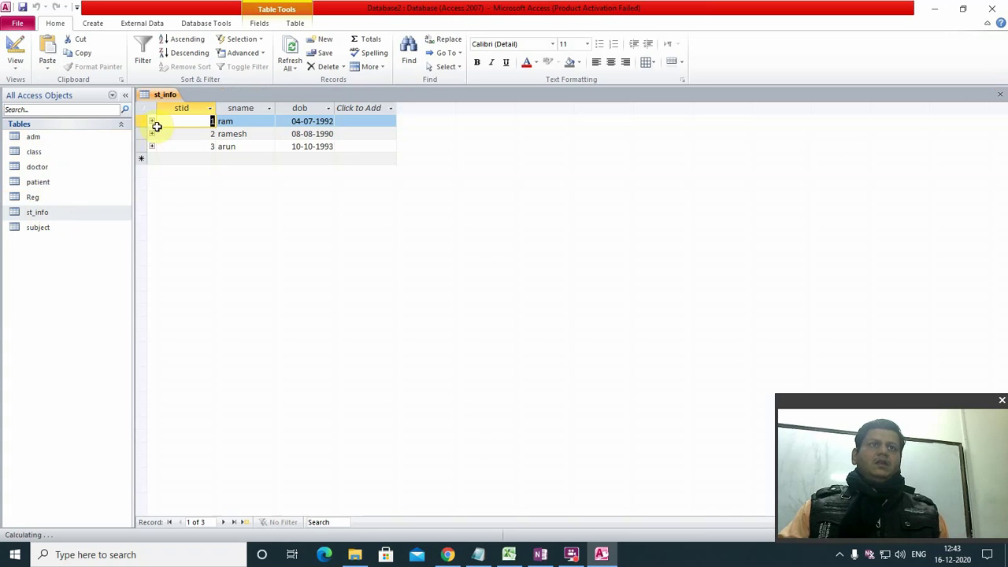
click(154, 123)
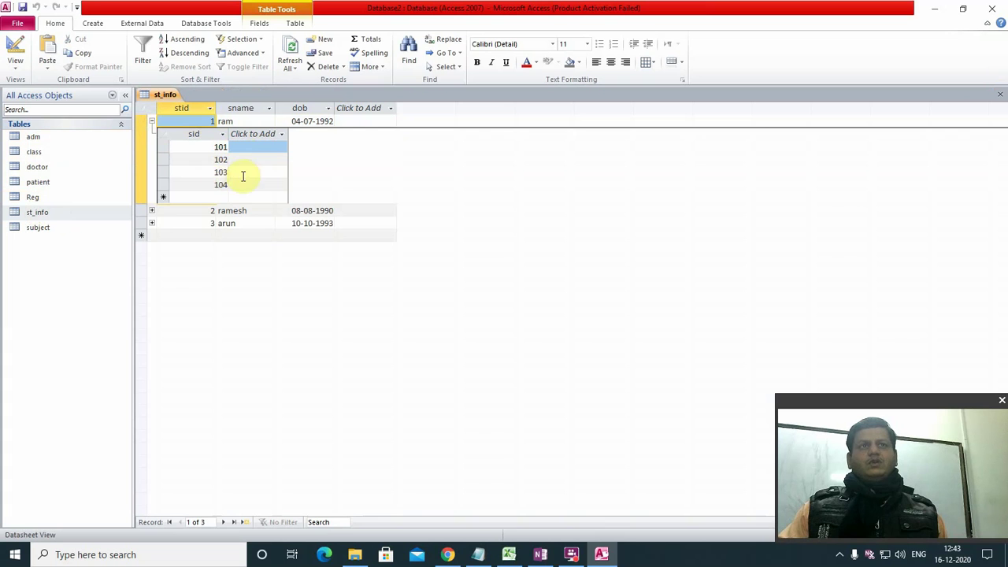
click(152, 211)
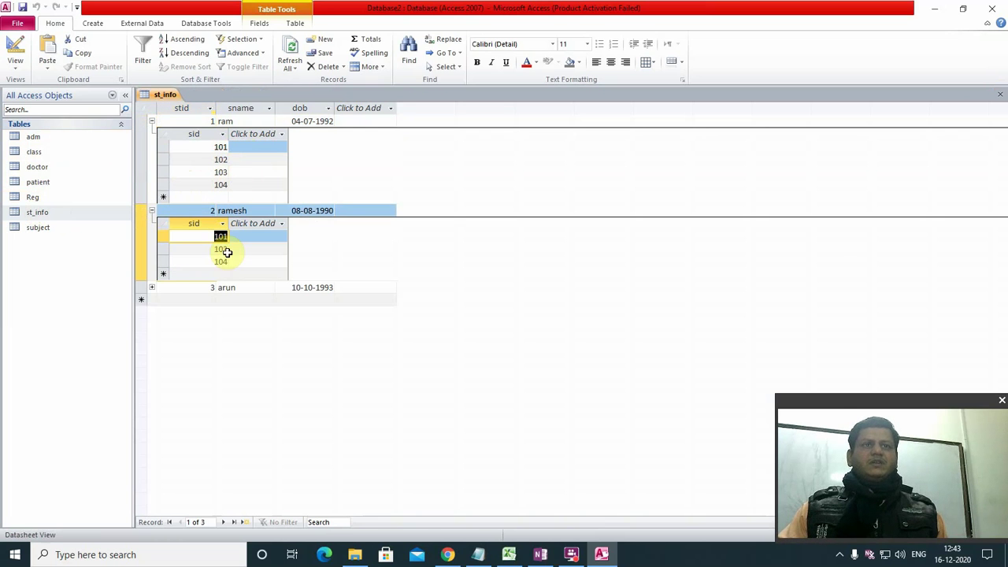
click(152, 288)
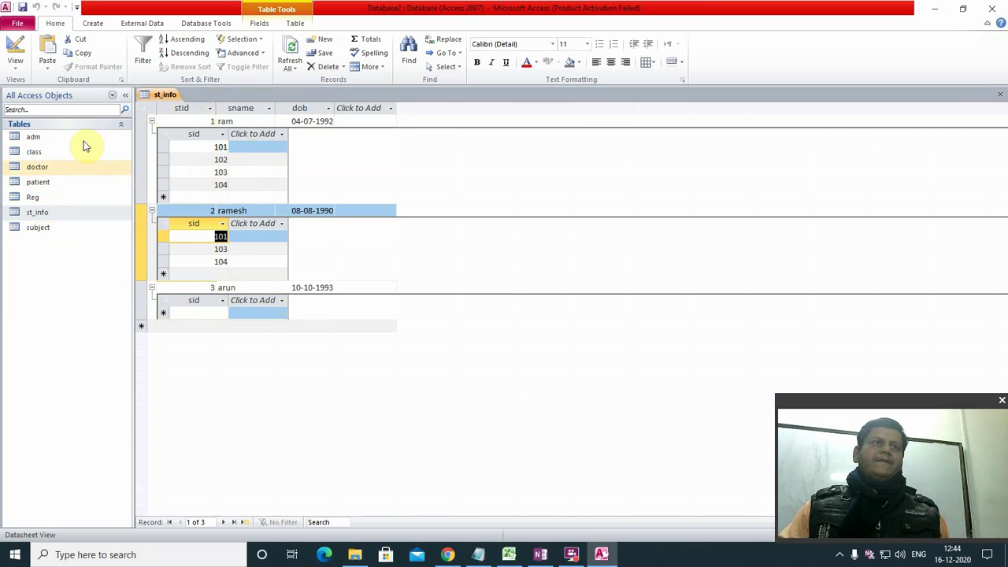
Step: Reopen the subject table, expand all four subjects' related records to check their stid values, and close both open tables
double_click(38, 227)
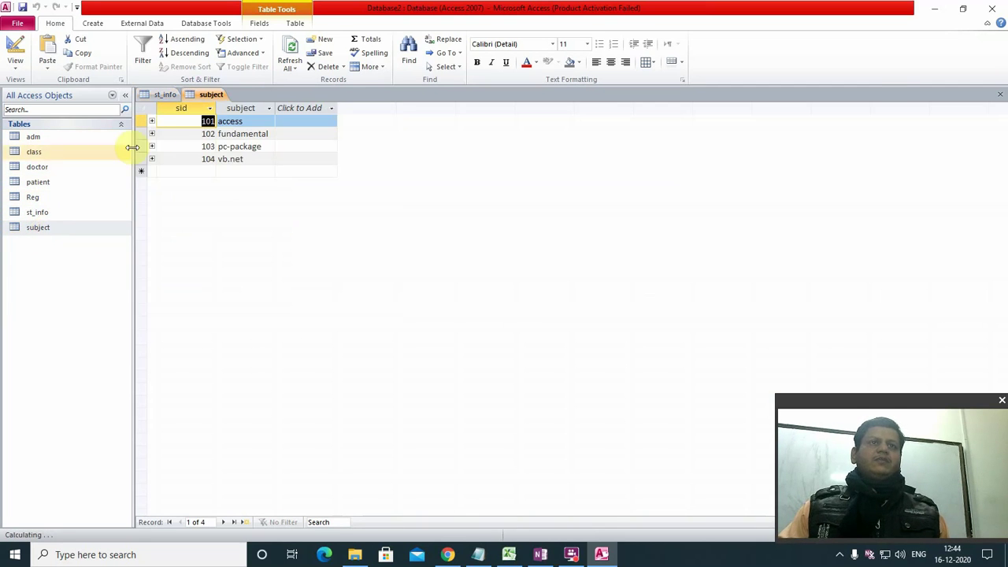
click(152, 120)
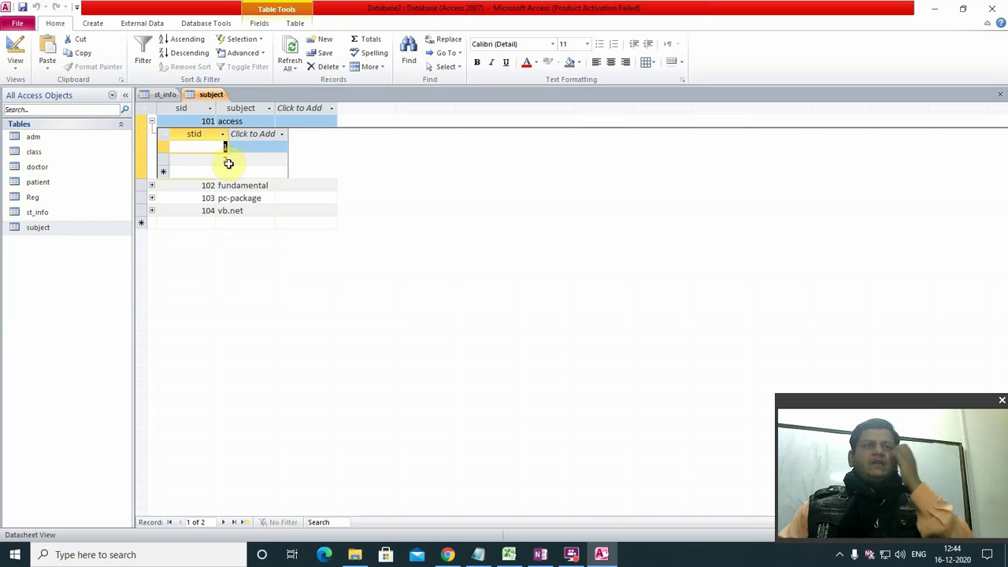
click(152, 185)
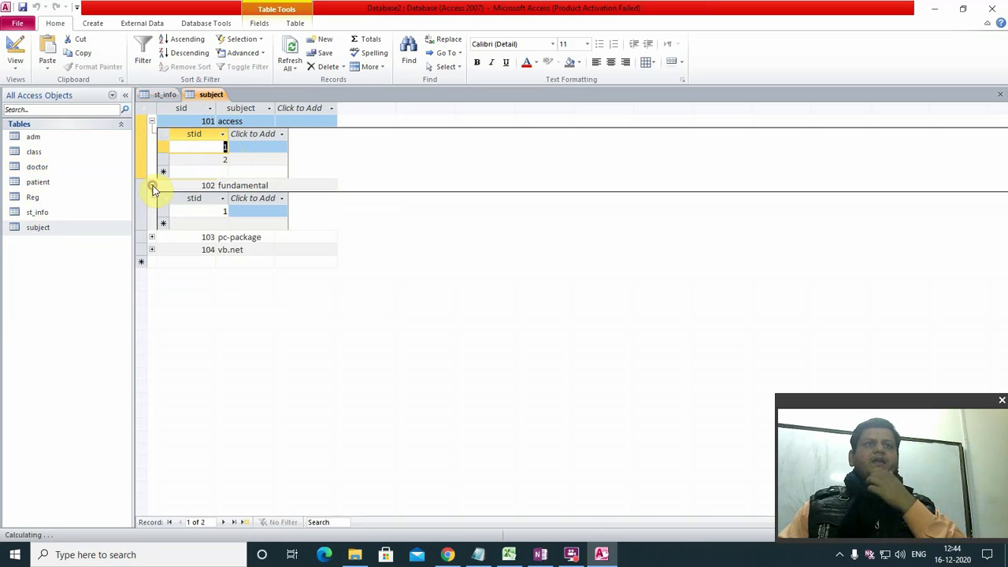
click(152, 237)
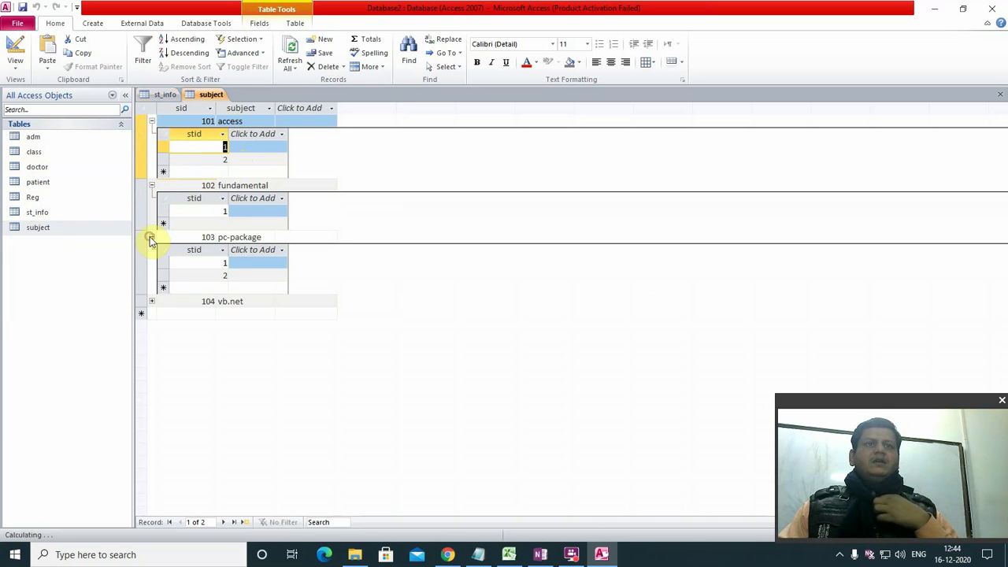
click(152, 302)
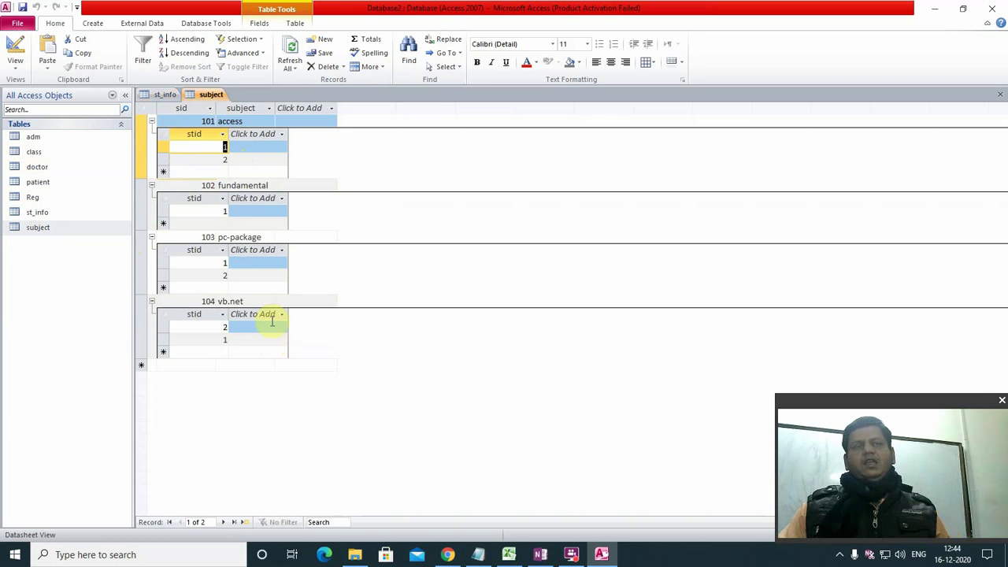
click(1000, 98)
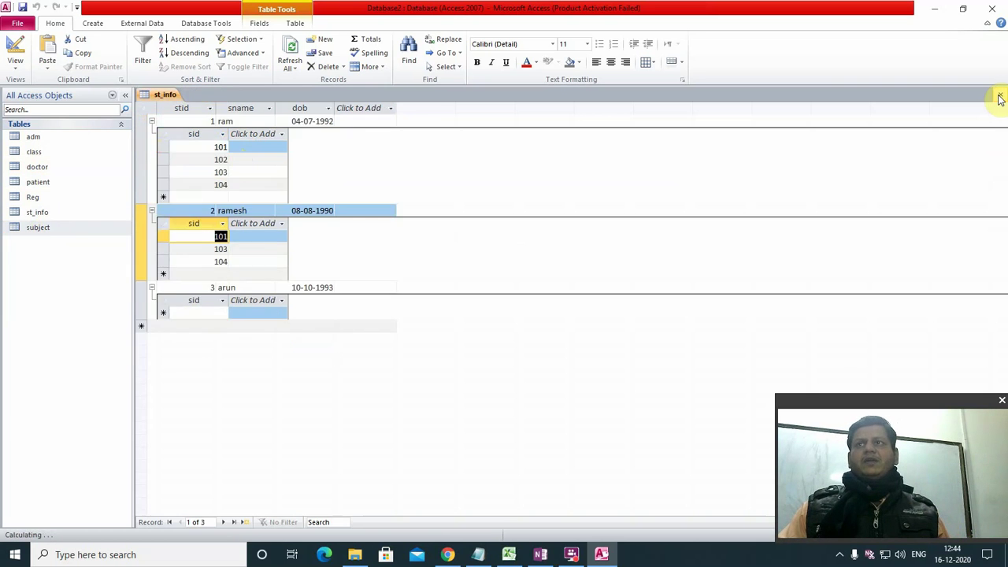
click(1000, 98)
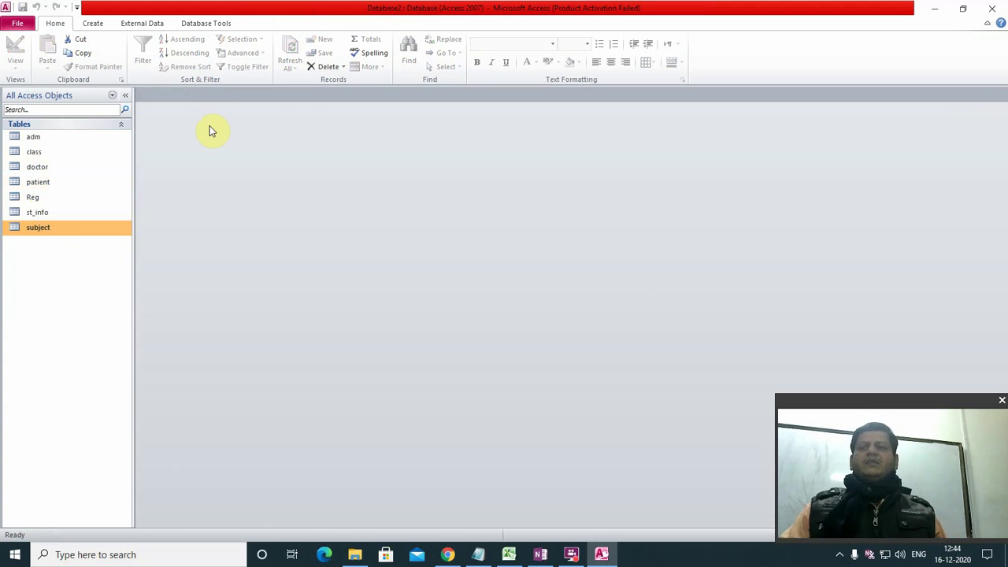